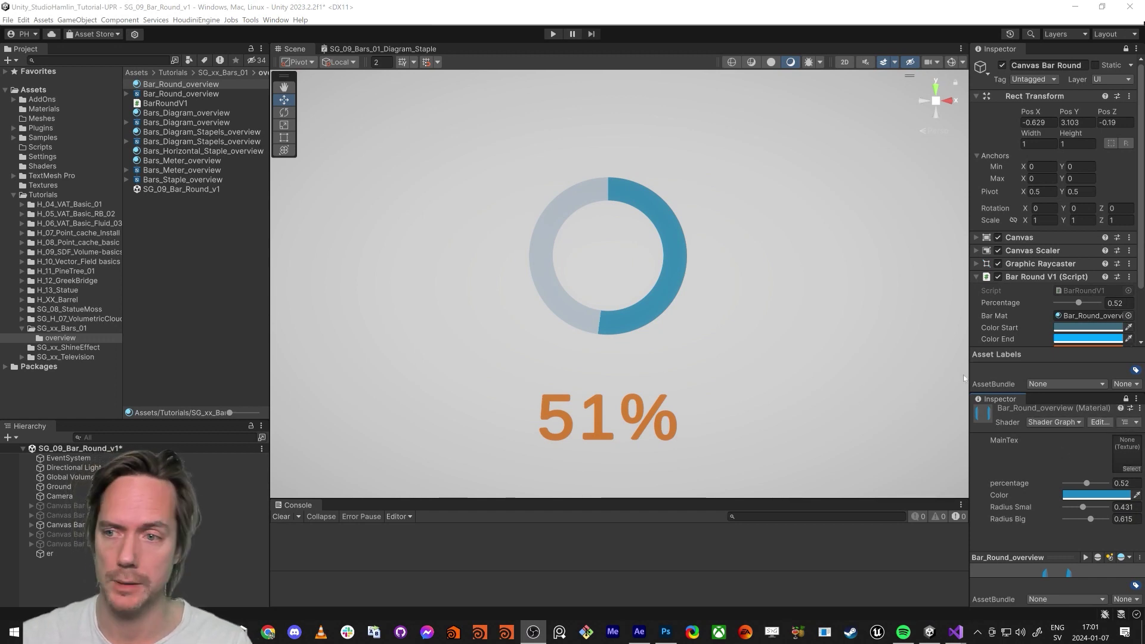
# Step: Lower the round bar's Percentage to 0.84 and set its inner Radius Smal to 0.39
pyautogui.moveTo(1078, 303)
pyautogui.mouseDown()
pyautogui.moveTo(1048, 306)
pyautogui.moveTo(1105, 314)
pyautogui.moveTo(1092, 306)
pyautogui.mouseUp()
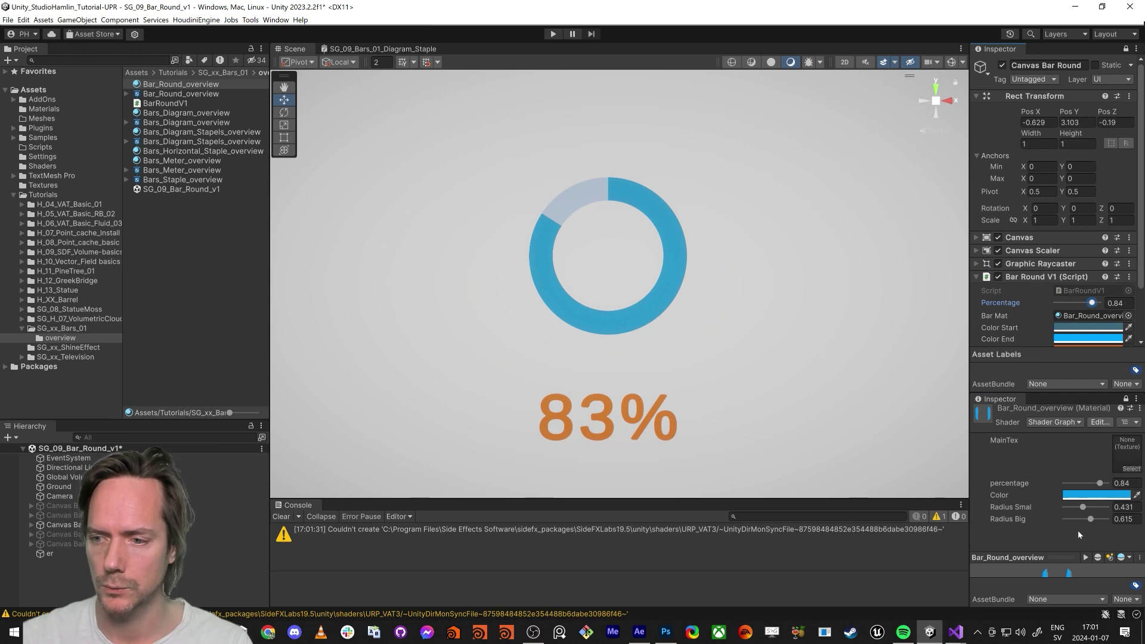
pyautogui.moveTo(1083, 510)
pyautogui.mouseDown()
pyautogui.moveTo(1069, 509)
pyautogui.moveTo(1091, 508)
pyautogui.moveTo(1096, 519)
pyautogui.moveTo(1073, 509)
pyautogui.moveTo(1087, 511)
pyautogui.mouseUp()
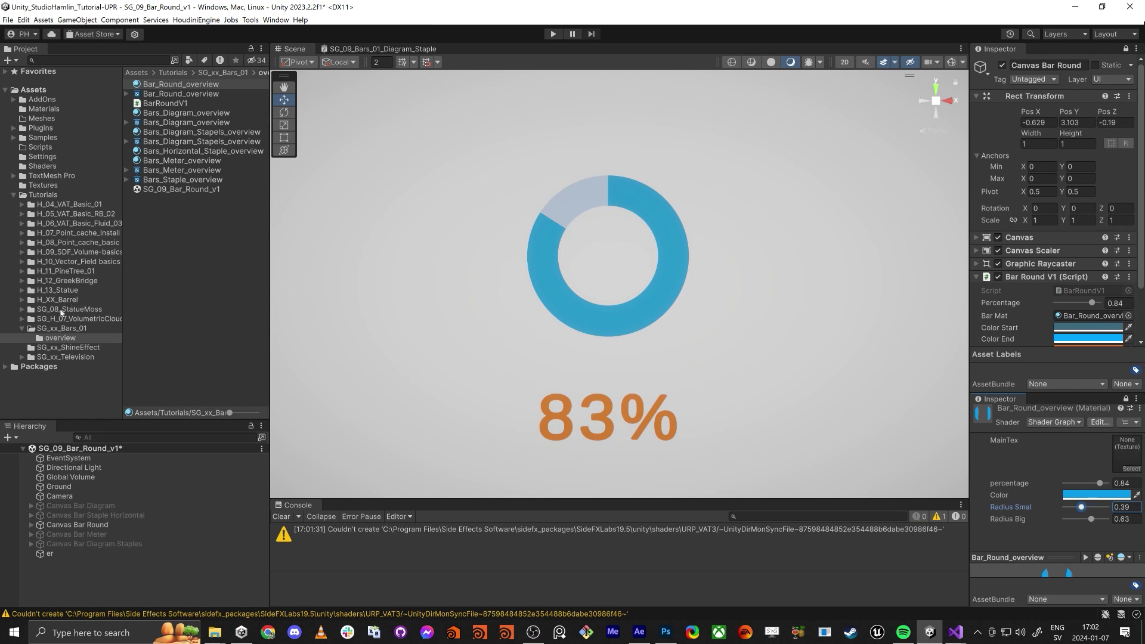
# Step: Open the SG_09_Bars_01 scene from the SG_xx_Bars_01 folder, discarding current changes
pyautogui.click(61, 328)
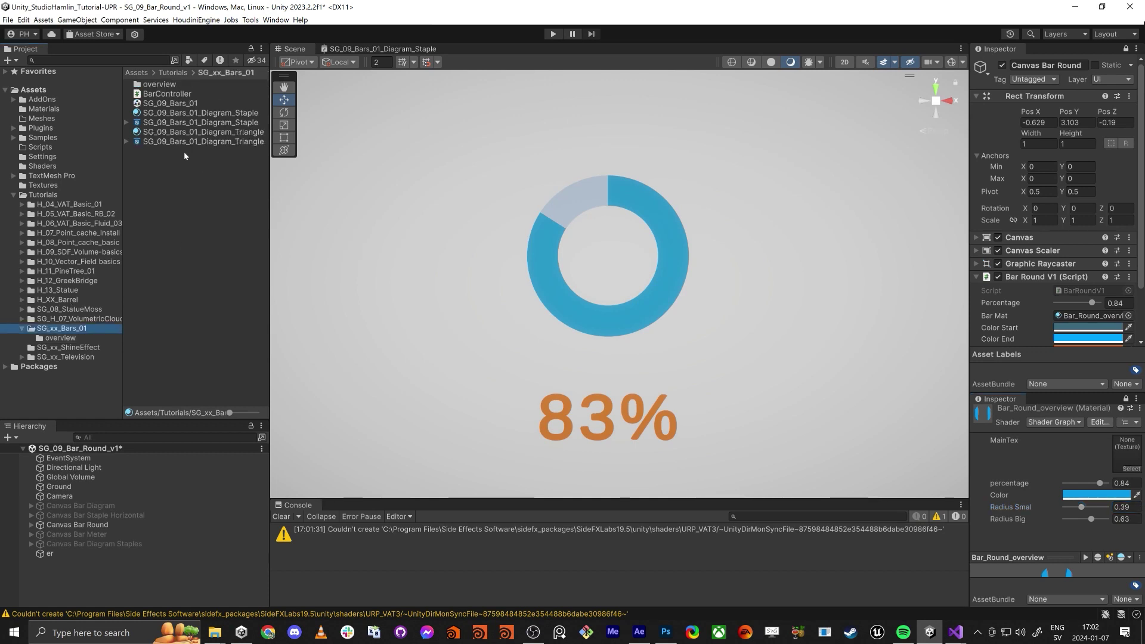
pyautogui.doubleClick(170, 103)
pyautogui.click(626, 340)
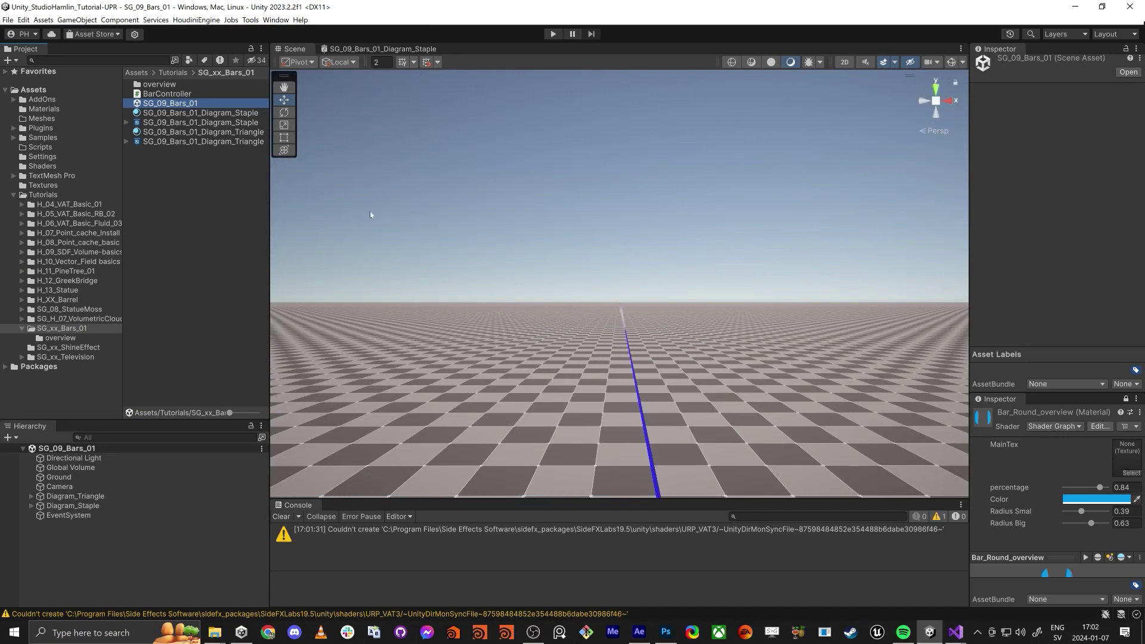
# Step: Frame the Diagram_Staple bar in the scene view and duplicate it with Ctrl+D
pyautogui.doubleClick(73, 506)
pyautogui.moveTo(530, 266)
pyautogui.mouseDown(button='right')
pyautogui.moveTo(539, 286)
pyautogui.moveTo(531, 242)
pyautogui.moveTo(527, 261)
pyautogui.mouseUp(button='right')
pyautogui.press('s')
pyautogui.press('e')
pyautogui.press('s')
pyautogui.click(89, 506)
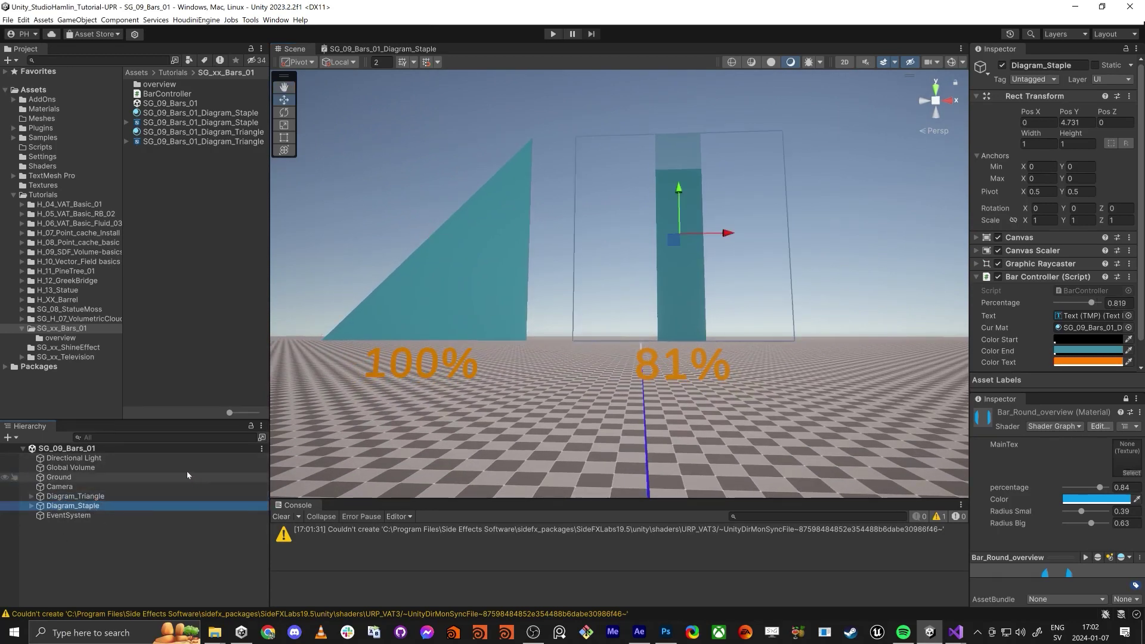
pyautogui.hotkey('ctrl', 'd')
# Step: Move the original Diagram_Staple and Diagram_Triangle bars left and deactivate them
pyautogui.click(82, 505)
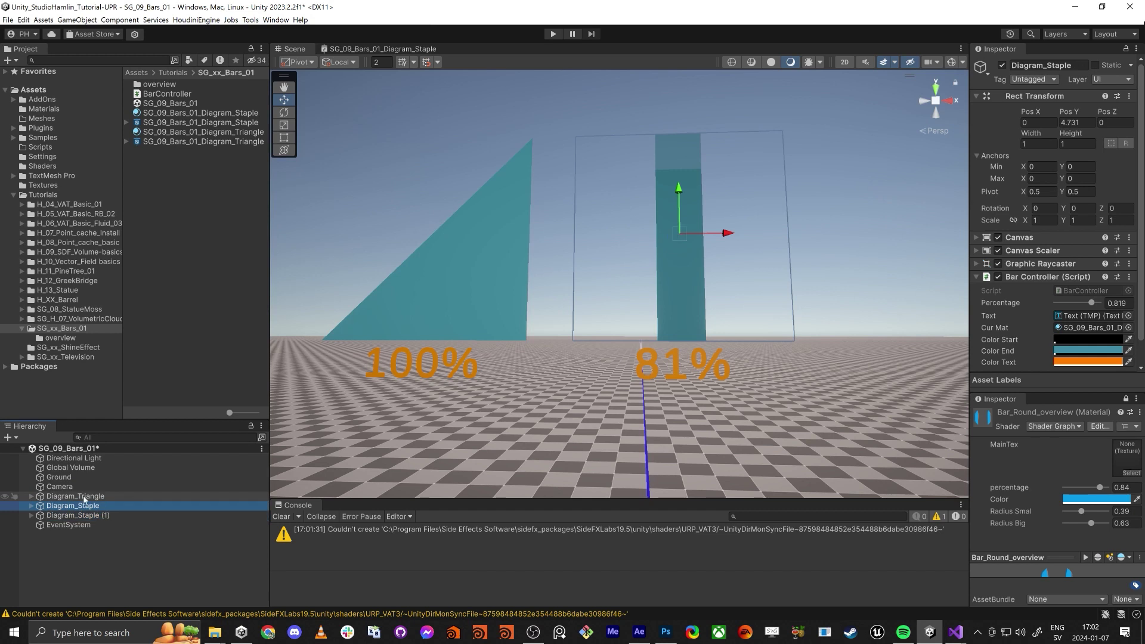
pyautogui.keyDown('ctrl'); pyautogui.click(83, 498); pyautogui.keyUp('ctrl')
pyautogui.moveTo(726, 233); pyautogui.dragTo(460, 258)
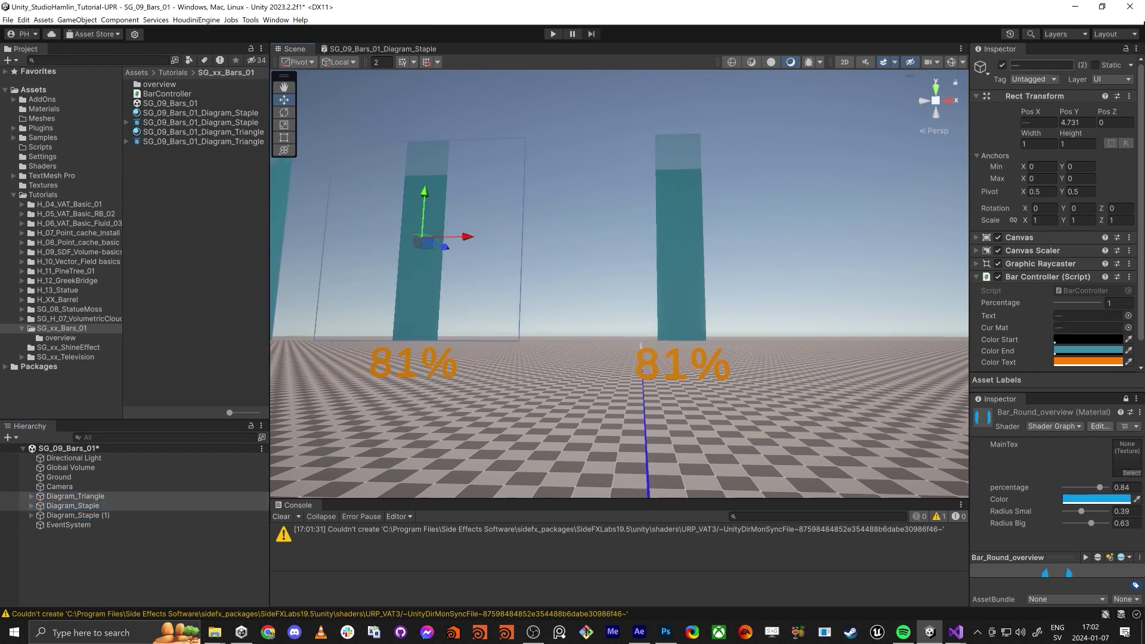
pyautogui.click(1002, 65)
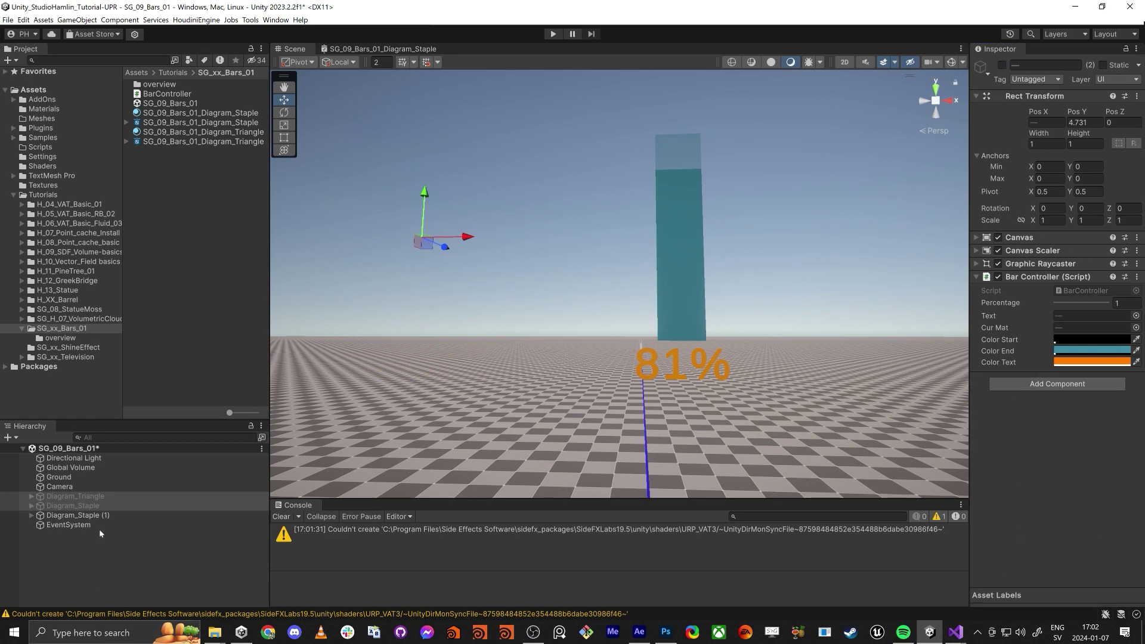
# Step: Rename the duplicated bar and its child sprite to Diagram_Round, then select the triangle shader graph
pyautogui.click(74, 515)
pyautogui.write('Diagram_Rou')
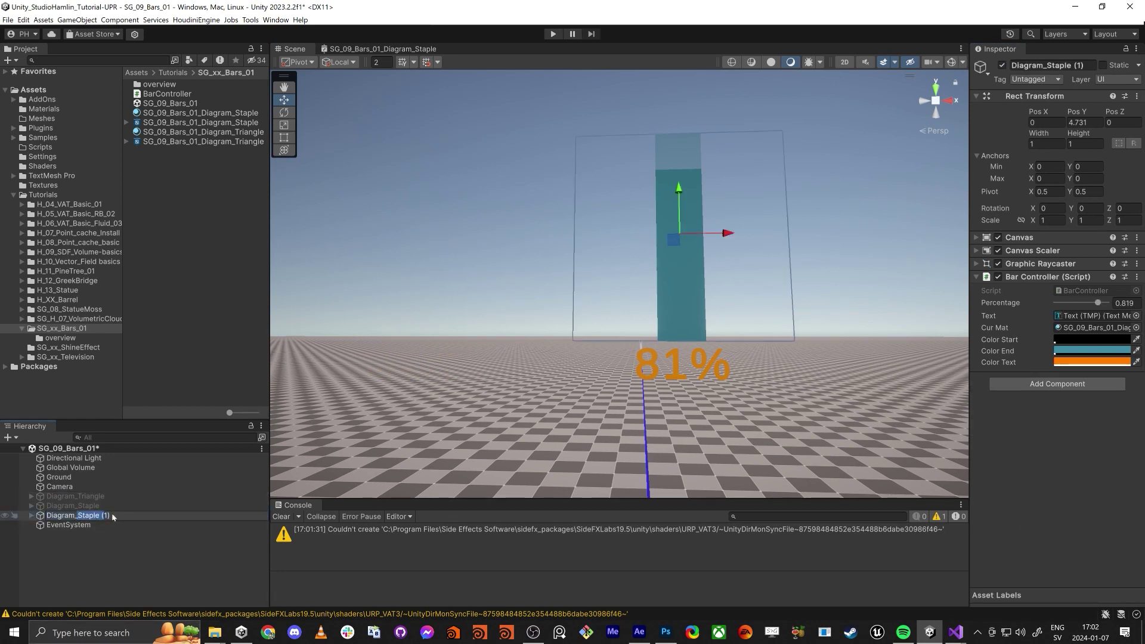
pyautogui.write('nd')
pyautogui.press('Return')
pyautogui.press('Right')
pyautogui.click(203, 521)
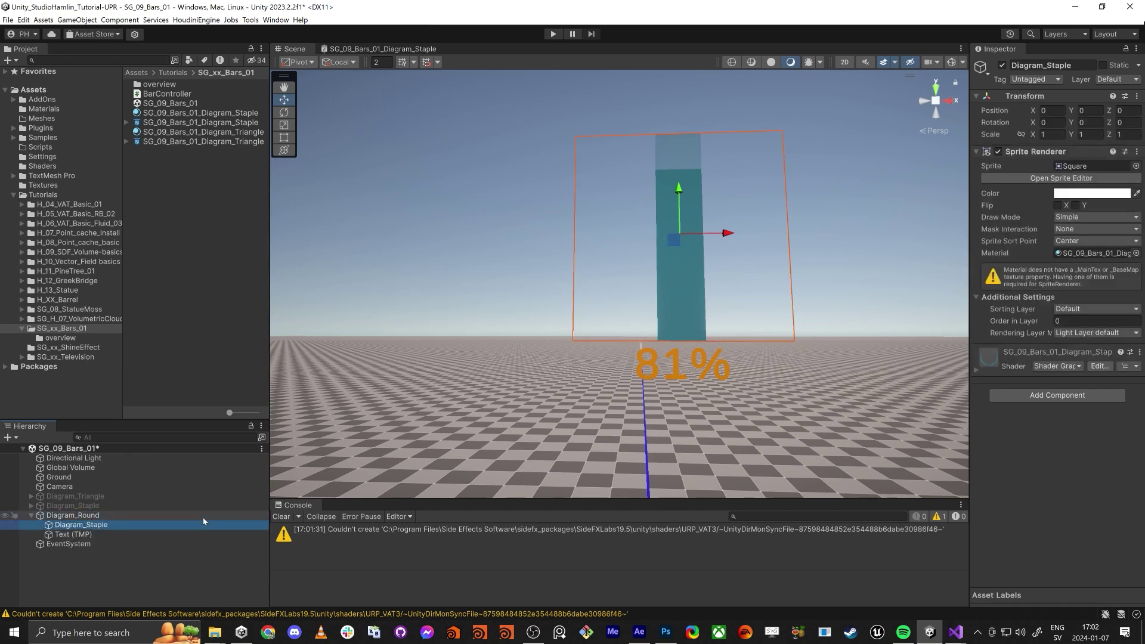
pyautogui.press('F2')
pyautogui.press('BackSpace')
pyautogui.press('BackSpace')
pyautogui.press('BackSpace')
pyautogui.press('BackSpace')
pyautogui.press('BackSpace')
pyautogui.press('BackSpace')
pyautogui.write('Round')
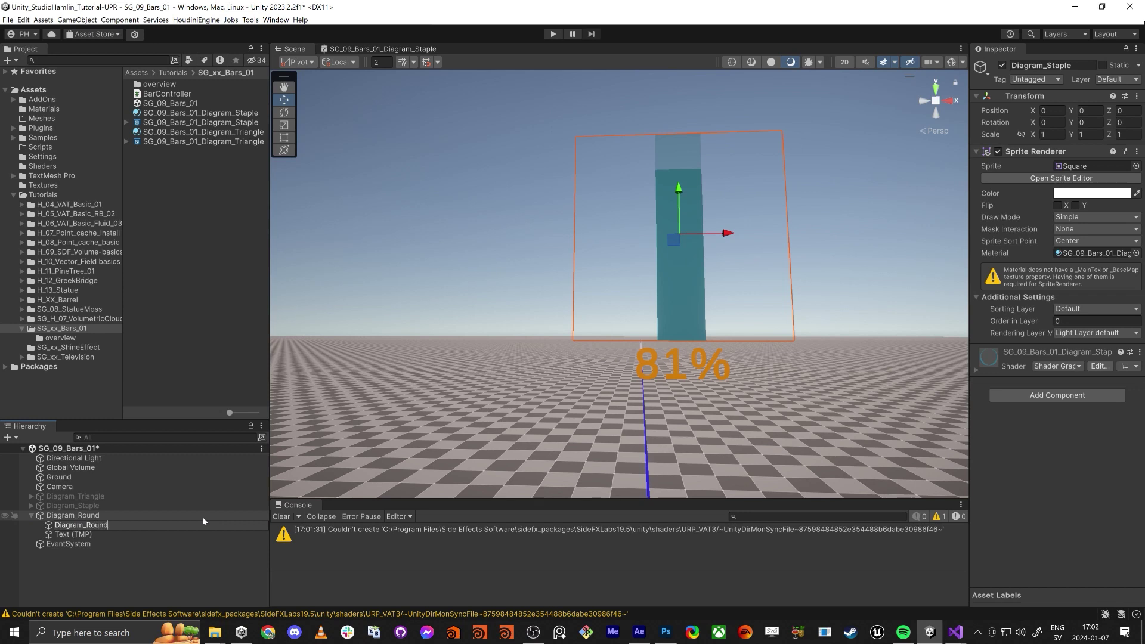
pyautogui.press('Return')
pyautogui.click(168, 142)
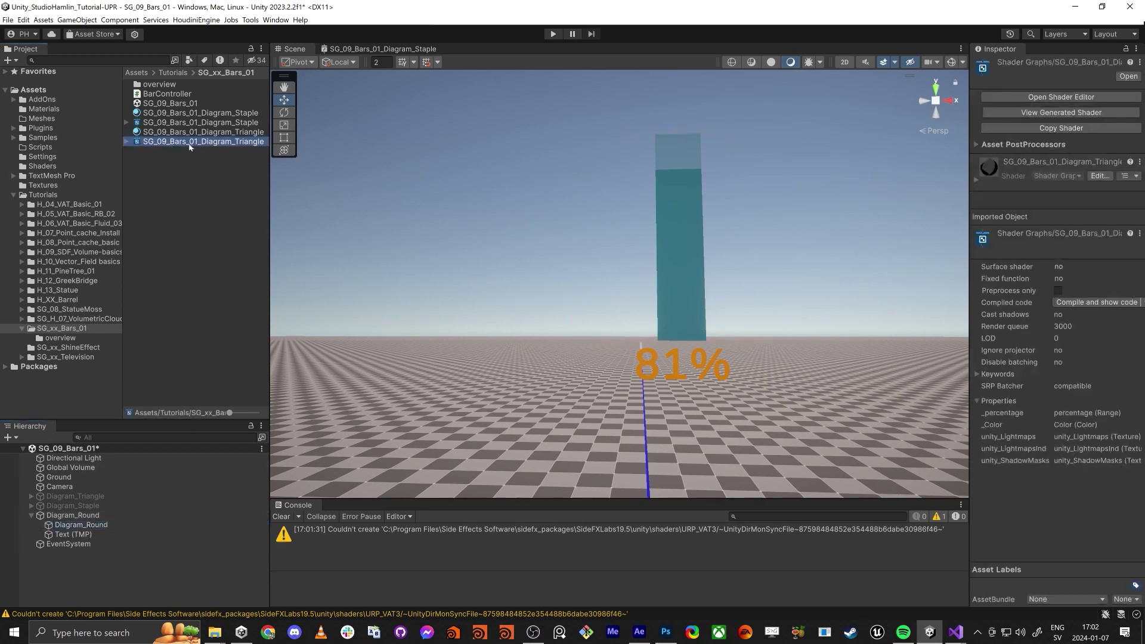
pyautogui.press('Escape')
# Step: Create a URP Sprite Unlit Shader Graph and name it SG_09_Bars_01_Diagram_Round
pyautogui.rightClick(201, 181)
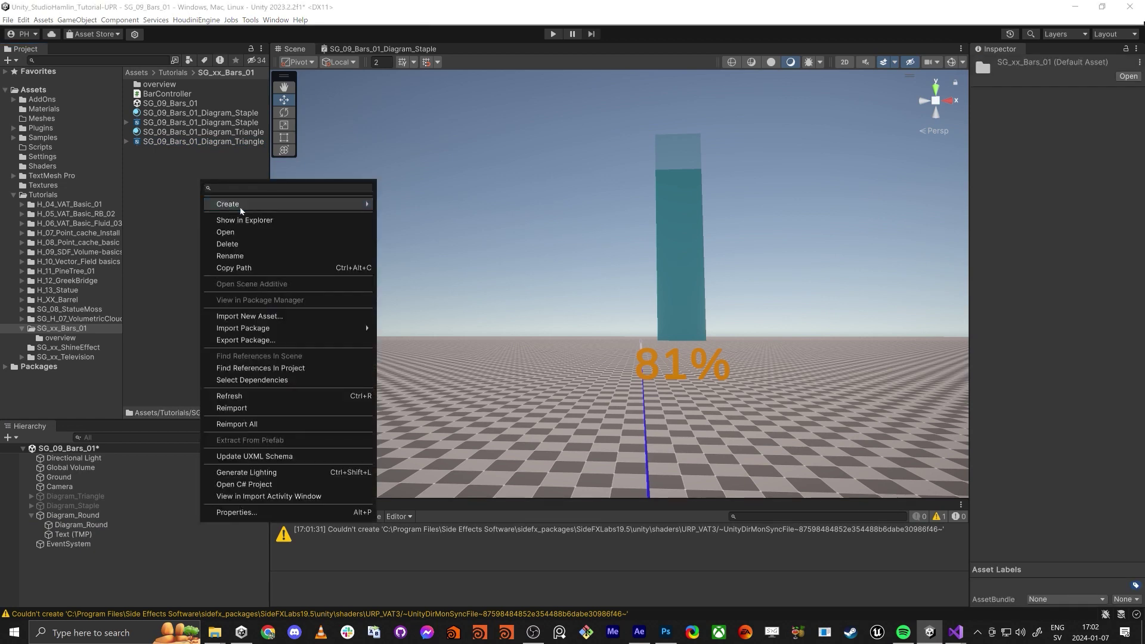
pyautogui.moveTo(286, 204)
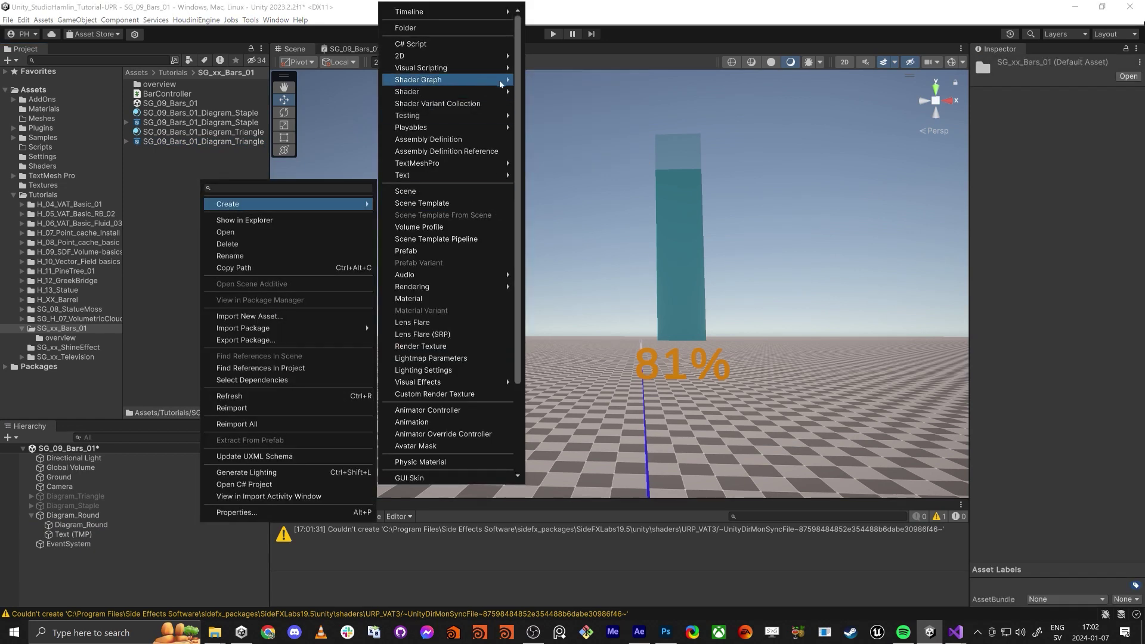
pyautogui.moveTo(500, 84)
pyautogui.moveTo(596, 84)
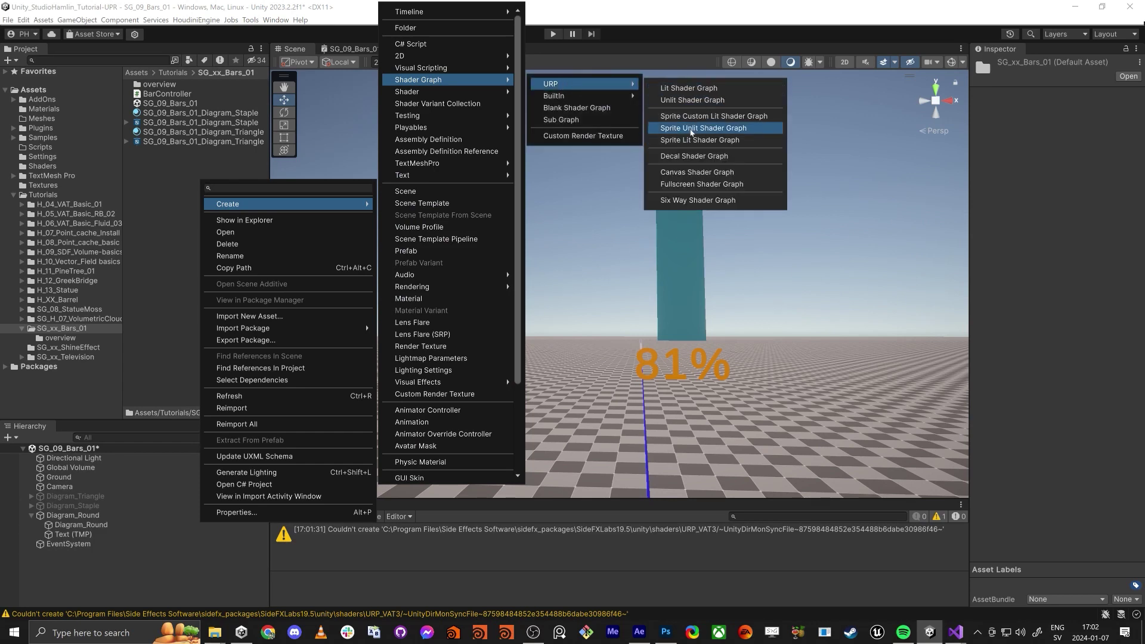
pyautogui.click(692, 130)
pyautogui.write('SG_09_Bars_01_Diagram_Triang')
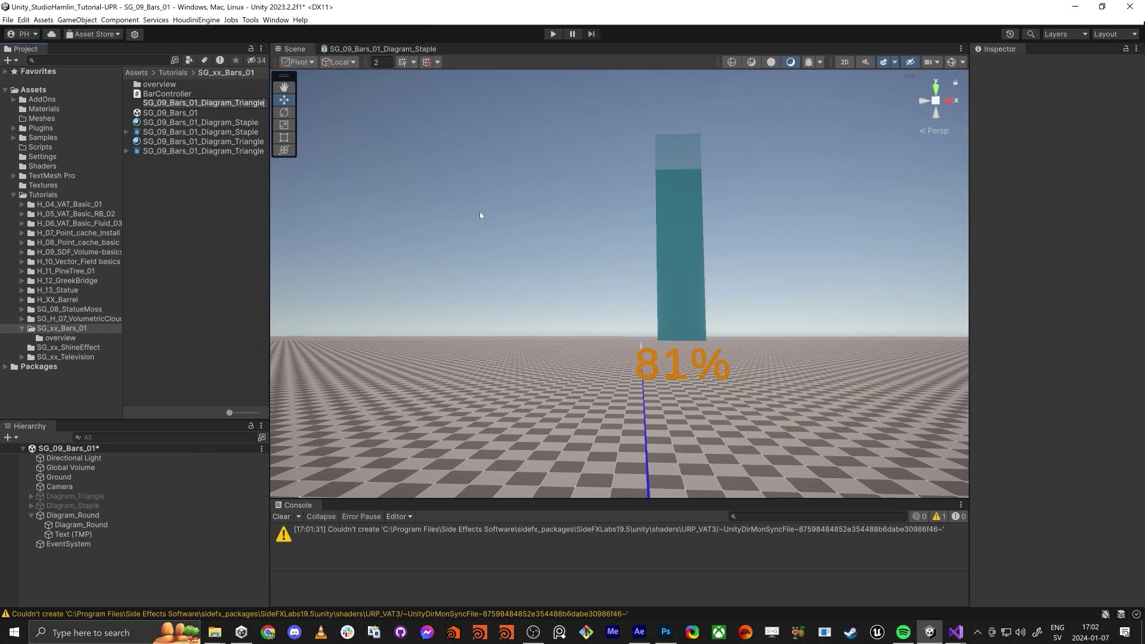
pyautogui.press('BackSpace')
pyautogui.write('Round')
pyautogui.press('Return')
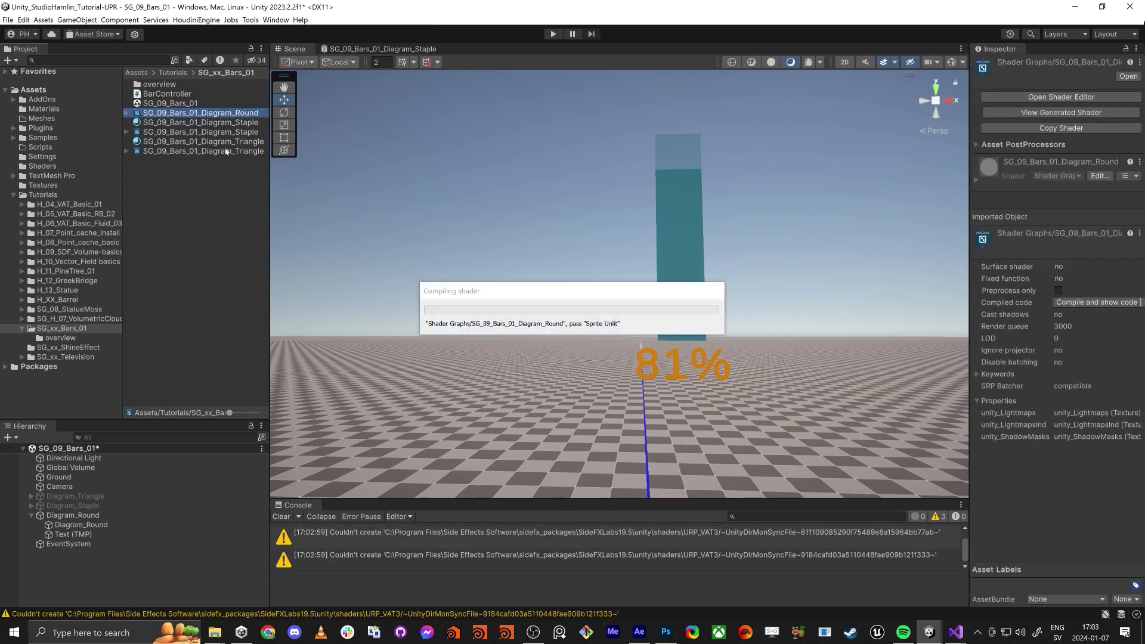
# Step: Create a material from the new shader graph named SG_09_Bars_01_Diagram_Round
pyautogui.rightClick(174, 114)
pyautogui.moveTo(212, 139)
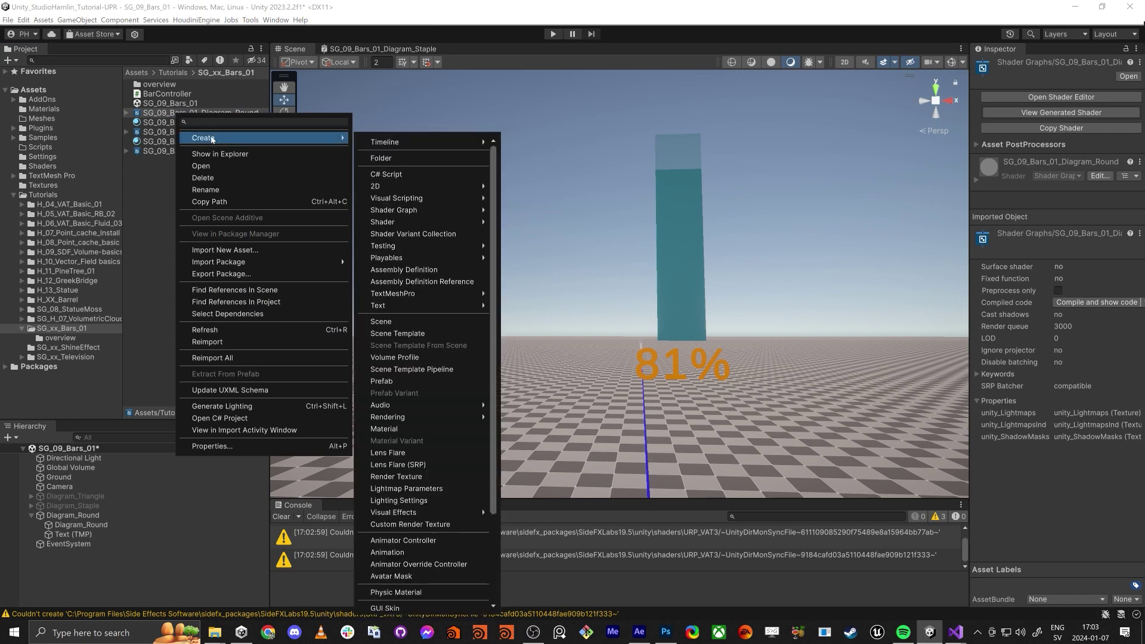
pyautogui.moveTo(403, 406)
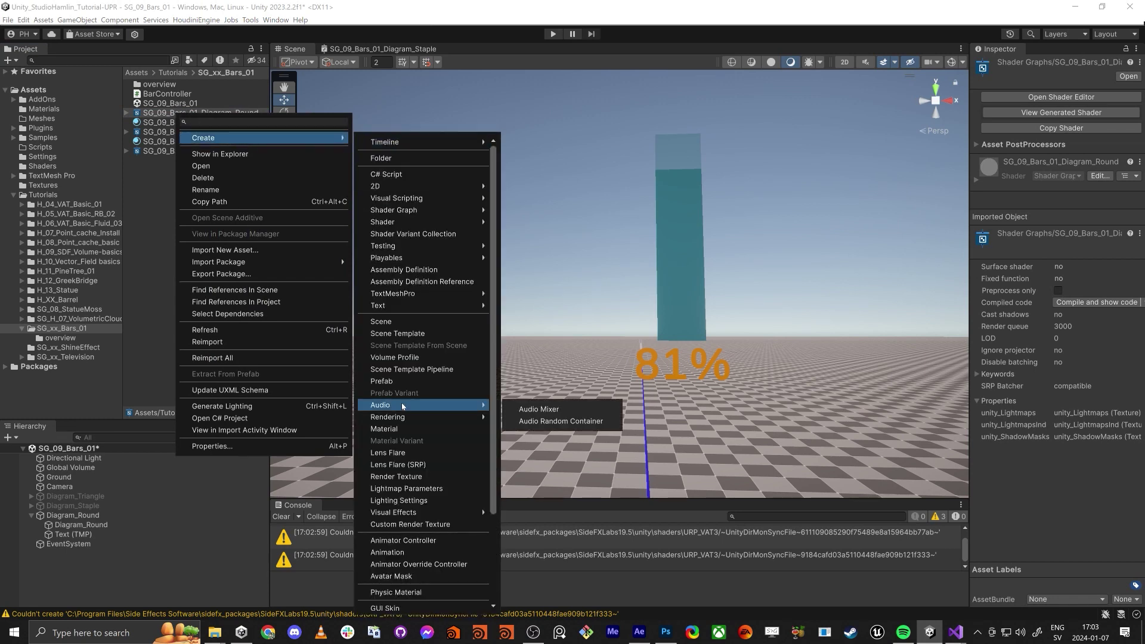
pyautogui.click(403, 428)
pyautogui.press('Home')
pyautogui.hotkey('shift', 'Right')
pyautogui.hotkey('shift', 'Right')
pyautogui.hotkey('shift', 'Right')
pyautogui.hotkey('shift', 'Right')
pyautogui.hotkey('shift', 'Right')
pyautogui.hotkey('shift', 'Right')
pyautogui.hotkey('shift', 'Right')
pyautogui.hotkey('shift', 'Right')
pyautogui.hotkey('shift', 'Right')
pyautogui.hotkey('shift', 'Right')
pyautogui.hotkey('shift', 'Right')
pyautogui.hotkey('shift', 'Right')
pyautogui.hotkey('shift', 'Right')
pyautogui.hotkey('shift', 'Right')
pyautogui.press('Delete')
pyautogui.press('Return')
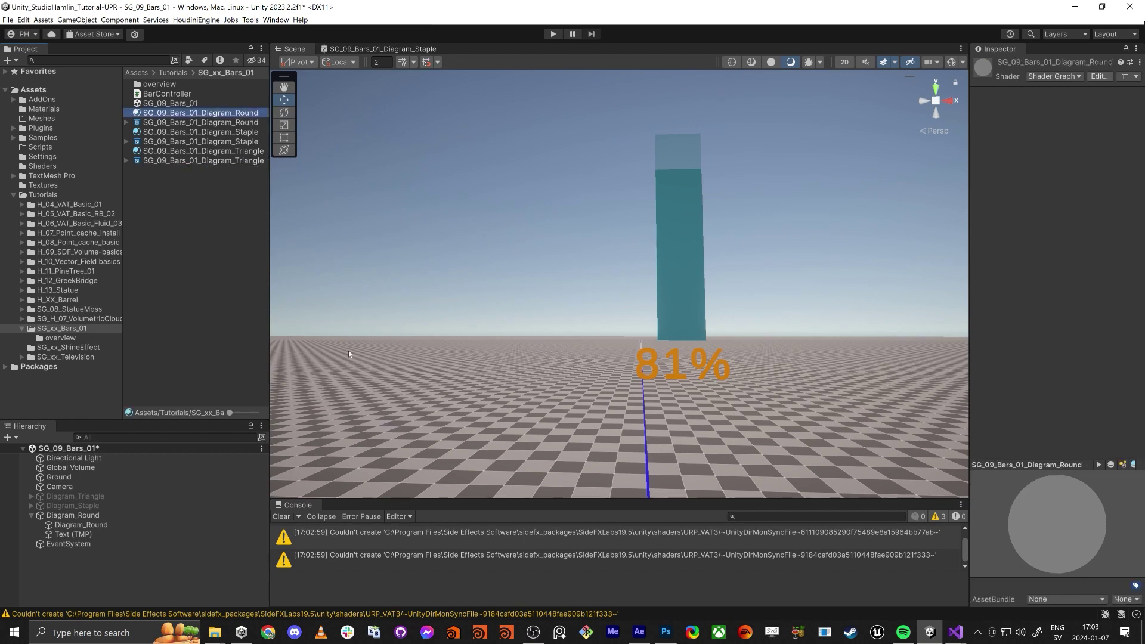
# Step: Apply the new material to the Diagram_Round bar and set its Percentage to 0.85
pyautogui.moveTo(192, 113); pyautogui.dragTo(737, 254)
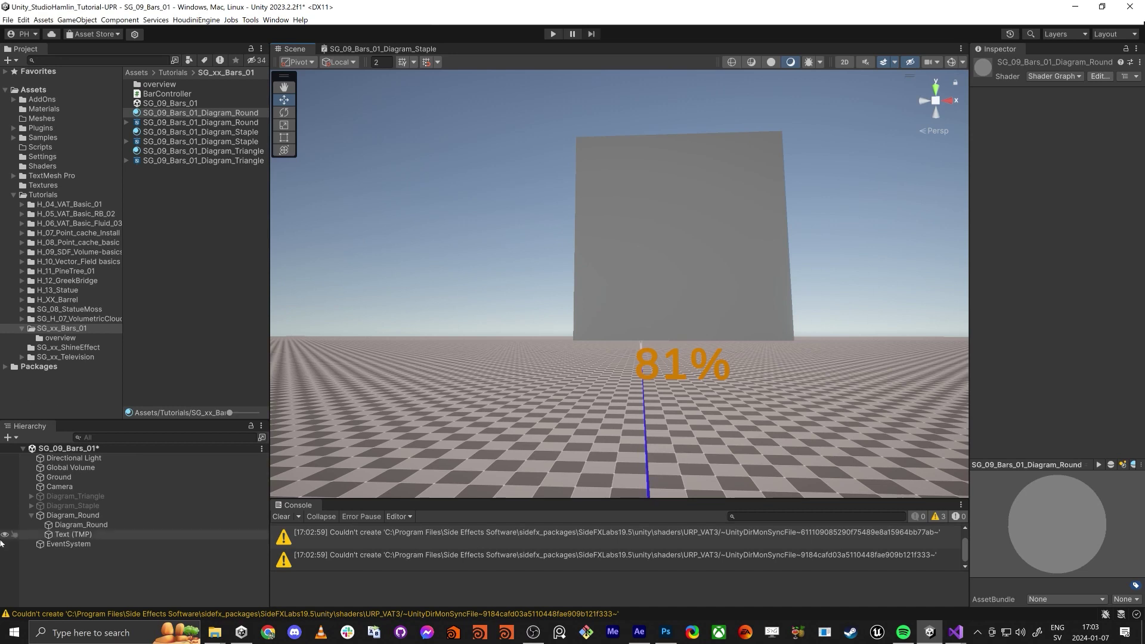
pyautogui.click(65, 516)
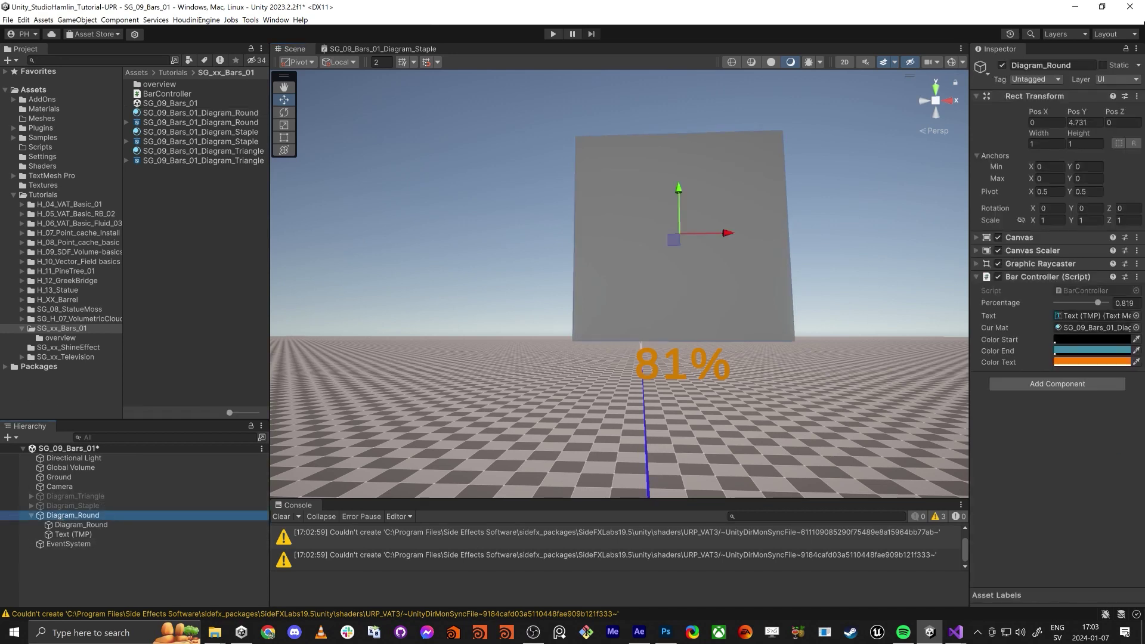
pyautogui.moveTo(1097, 302); pyautogui.dragTo(1090, 305)
pyautogui.moveTo(870, 306); pyautogui.dragTo(868, 290, button='right')
pyautogui.press('d')
pyautogui.press('q')
pyautogui.press('a')
pyautogui.moveTo(1089, 303)
pyautogui.mouseDown()
pyautogui.moveTo(1059, 303)
pyautogui.moveTo(1100, 303)
pyautogui.mouseUp()
pyautogui.moveTo(667, 219)
pyautogui.mouseDown(button='right')
pyautogui.moveTo(675, 230)
pyautogui.moveTo(674, 220)
pyautogui.mouseUp(button='right')
pyautogui.press('w')
pyautogui.press('e')
pyautogui.press('a')
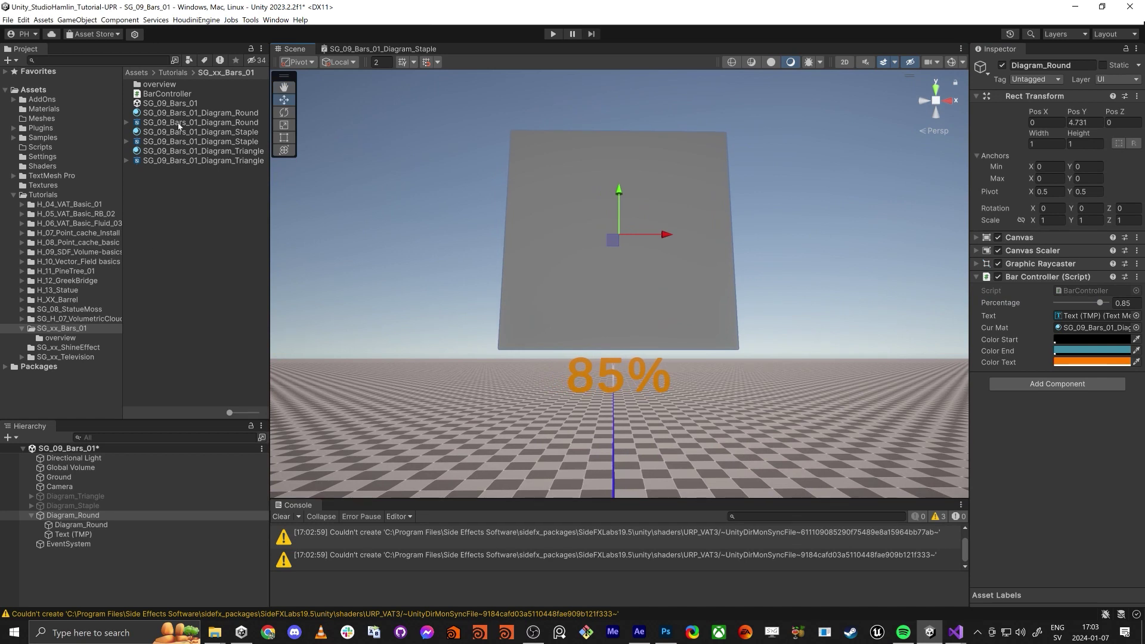
# Step: Close the staple shader graph and open the Diagram_Round shader graph maximised
pyautogui.middleClick(388, 50)
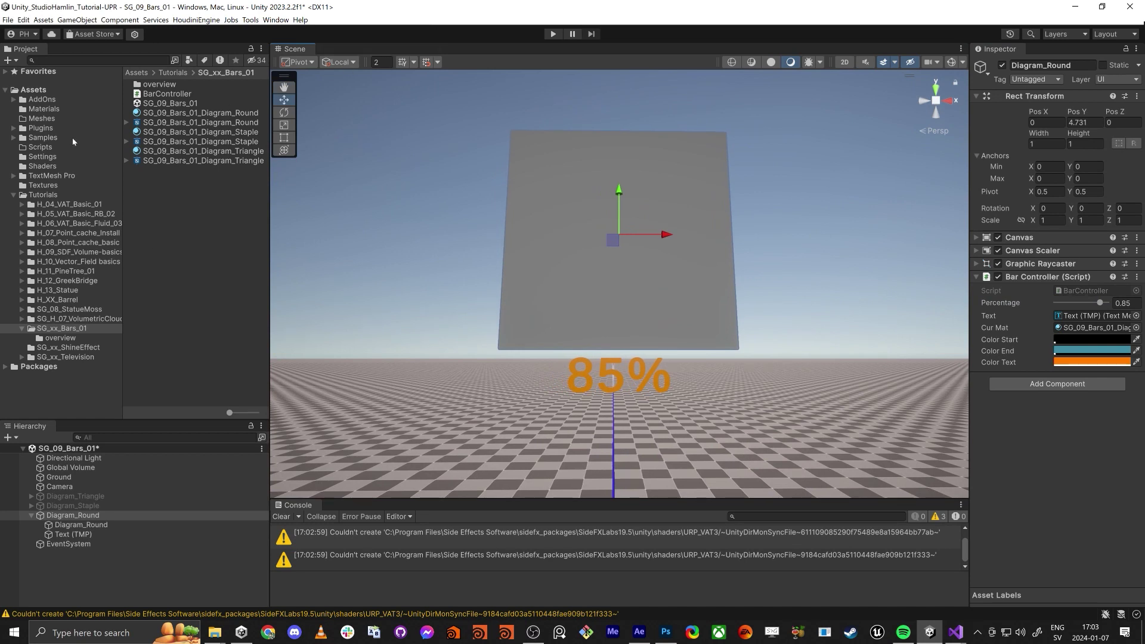
pyautogui.doubleClick(173, 124)
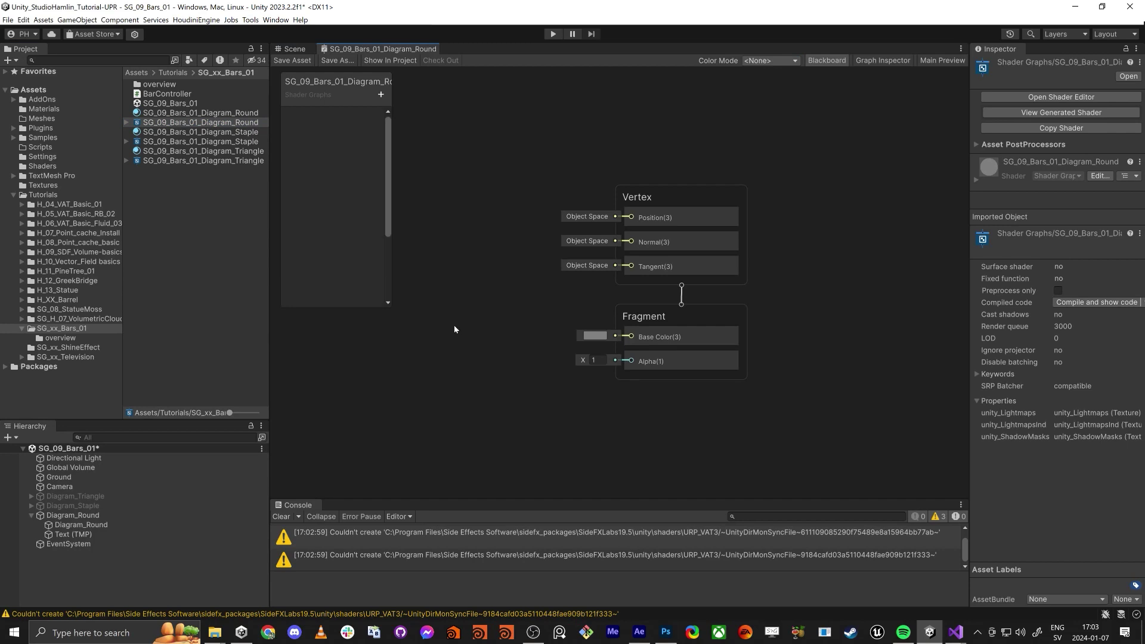
pyautogui.hotkey('shift', 'space')
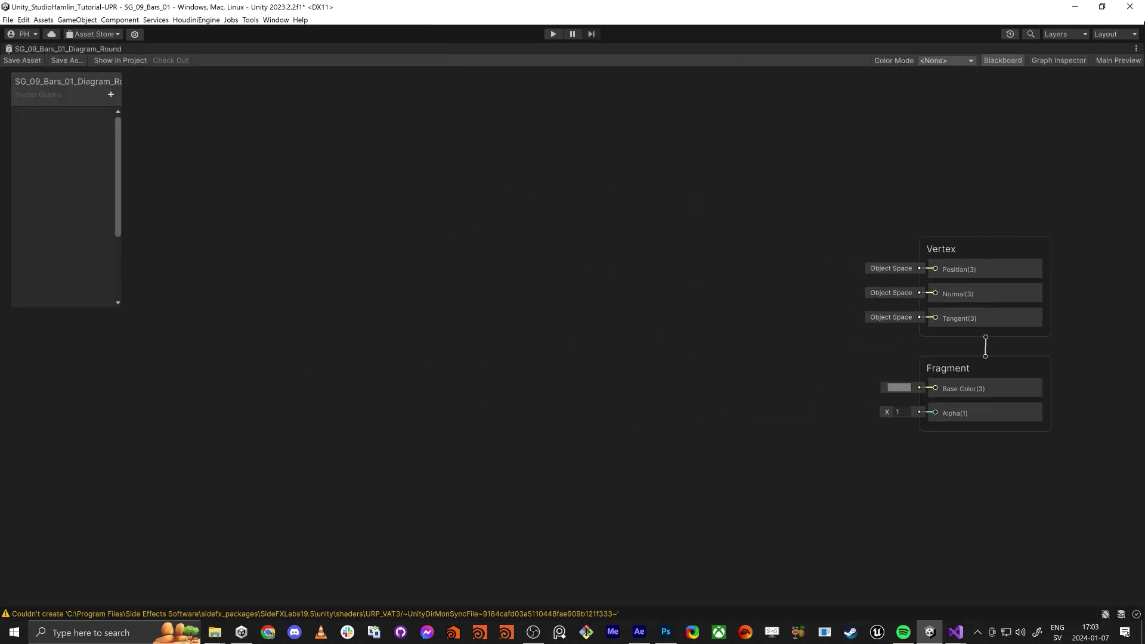
# Step: Add a Tiling And Offset node via the 'tiling' search and place it up-left on the canvas
pyautogui.press('space')
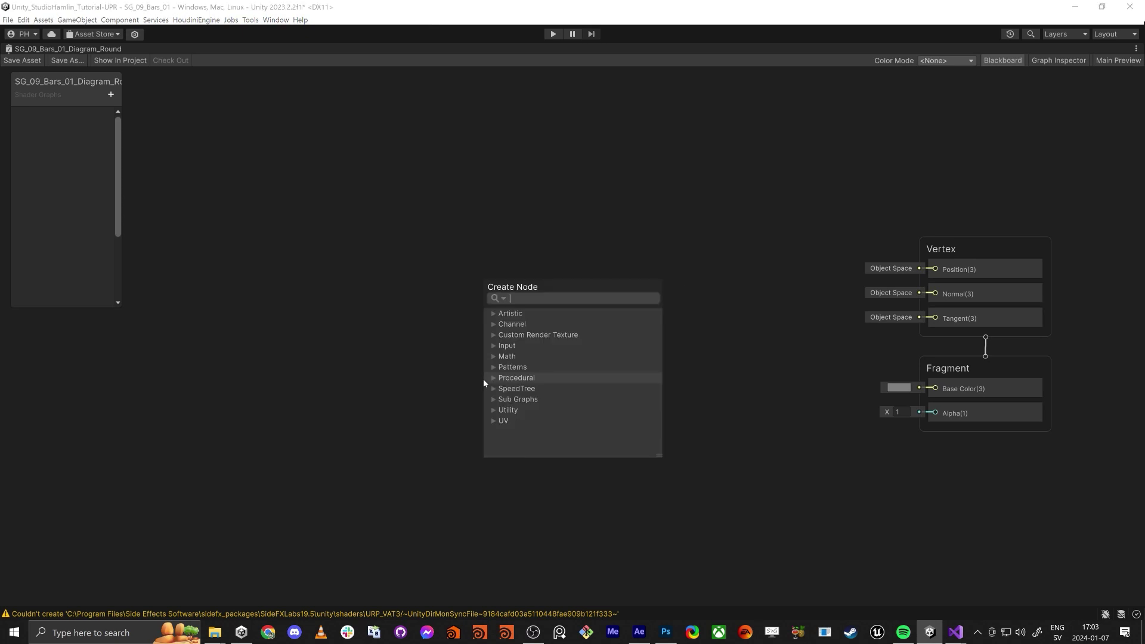
pyautogui.write('tilin a')
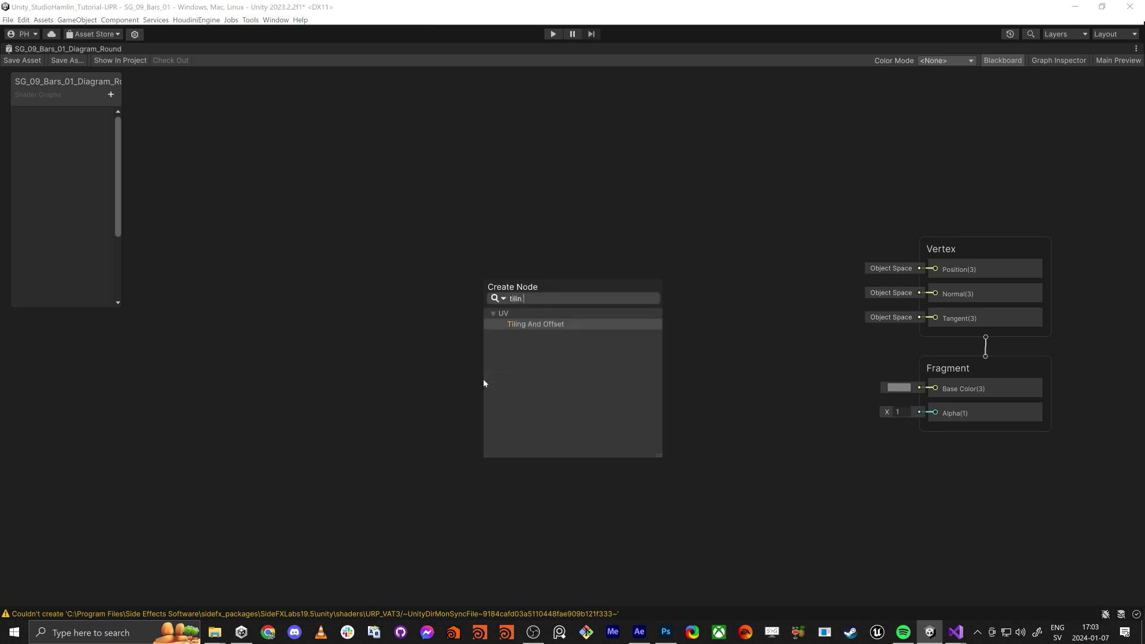
pyautogui.press('BackSpace')
pyautogui.press('BackSpace')
pyautogui.press('Return')
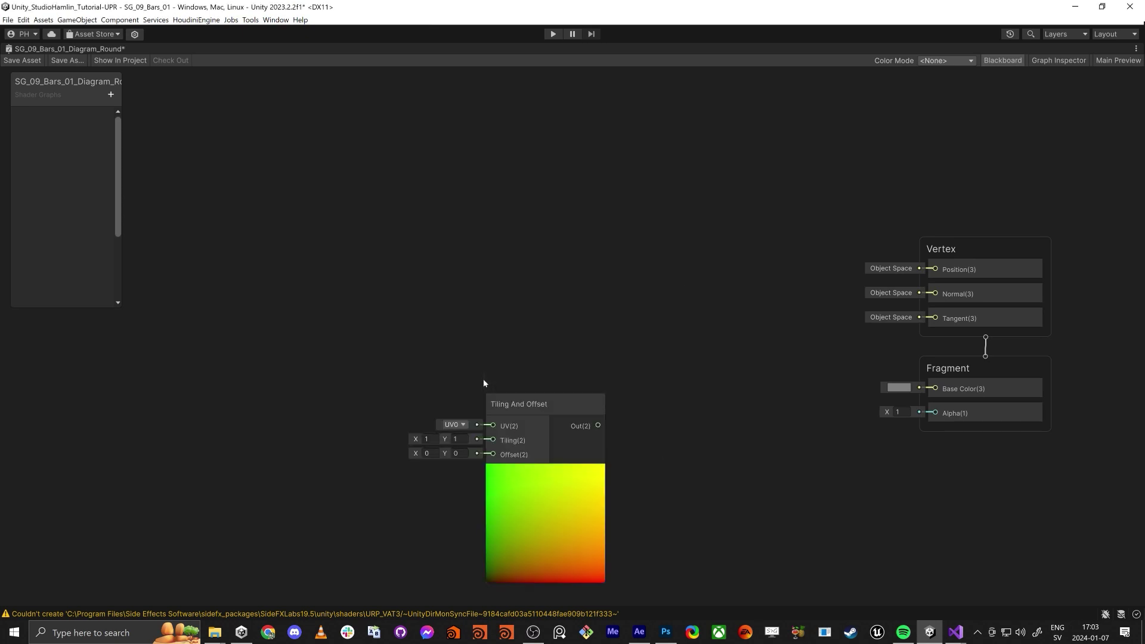
pyautogui.moveTo(515, 407); pyautogui.dragTo(392, 242)
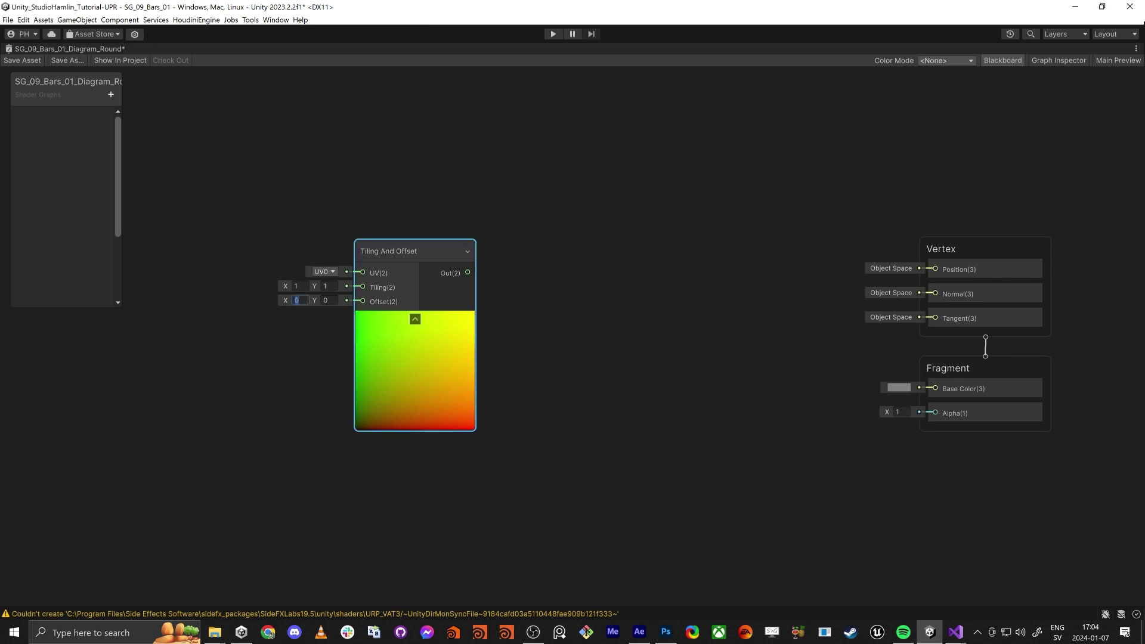
# Step: Set the Tiling And Offset offset to -0.5, -0.5, replacing a first try of -1, -1
pyautogui.write('-1')
pyautogui.press('Tab')
pyautogui.write('-1')
pyautogui.press('Return')
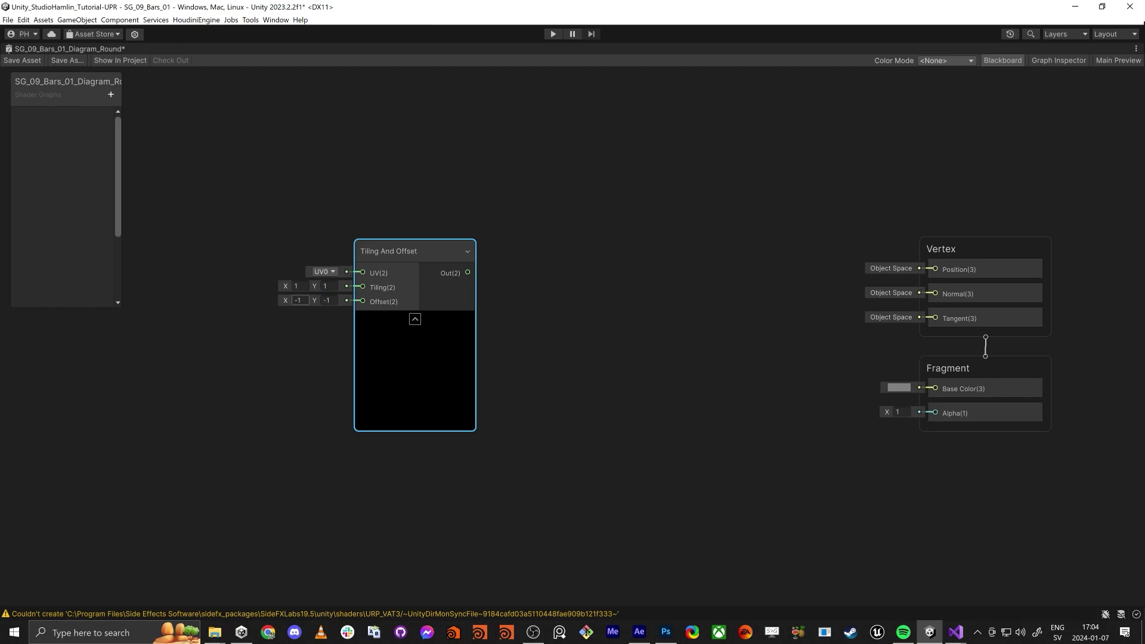
pyautogui.click(300, 301)
pyautogui.write('-0.5')
pyautogui.press('Tab')
pyautogui.write('-0.5')
pyautogui.press('Return')
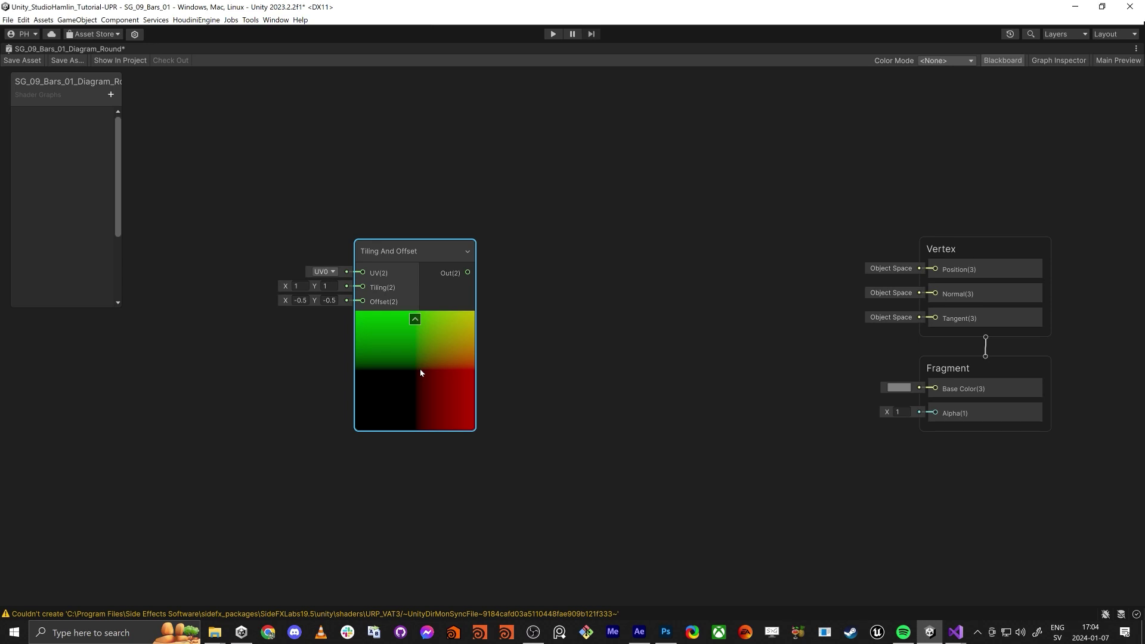
pyautogui.scroll(3, 561, 320)
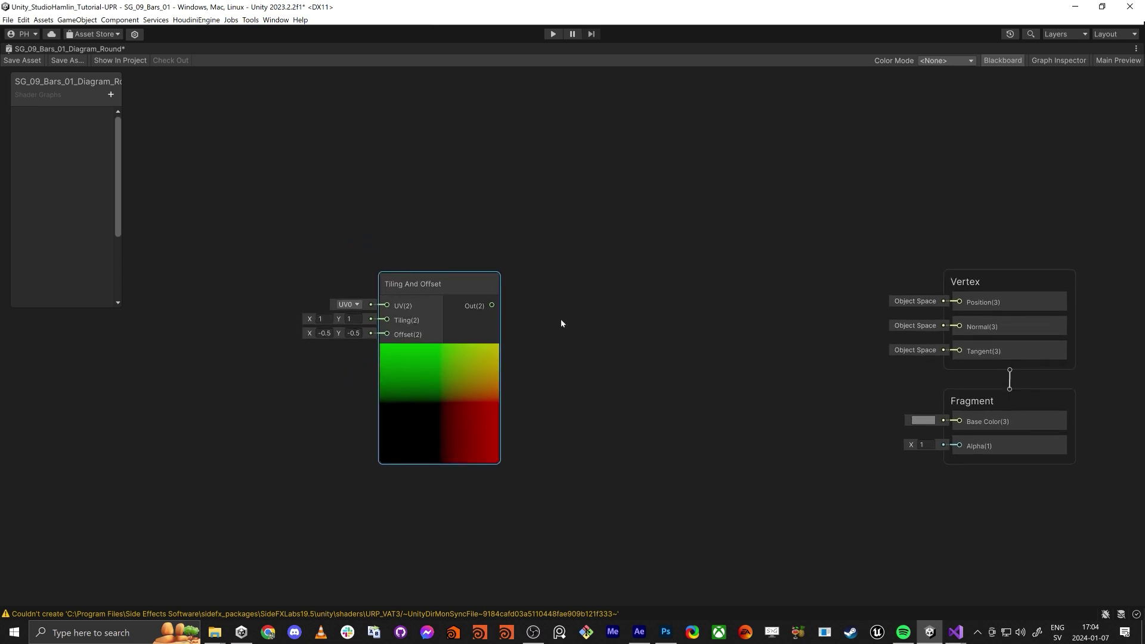
# Step: Add an Arctangent2 node and position it to the upper right
pyautogui.click(566, 315)
pyautogui.press('space')
pyautogui.write('arct')
pyautogui.press('Down')
pyautogui.press('Return')
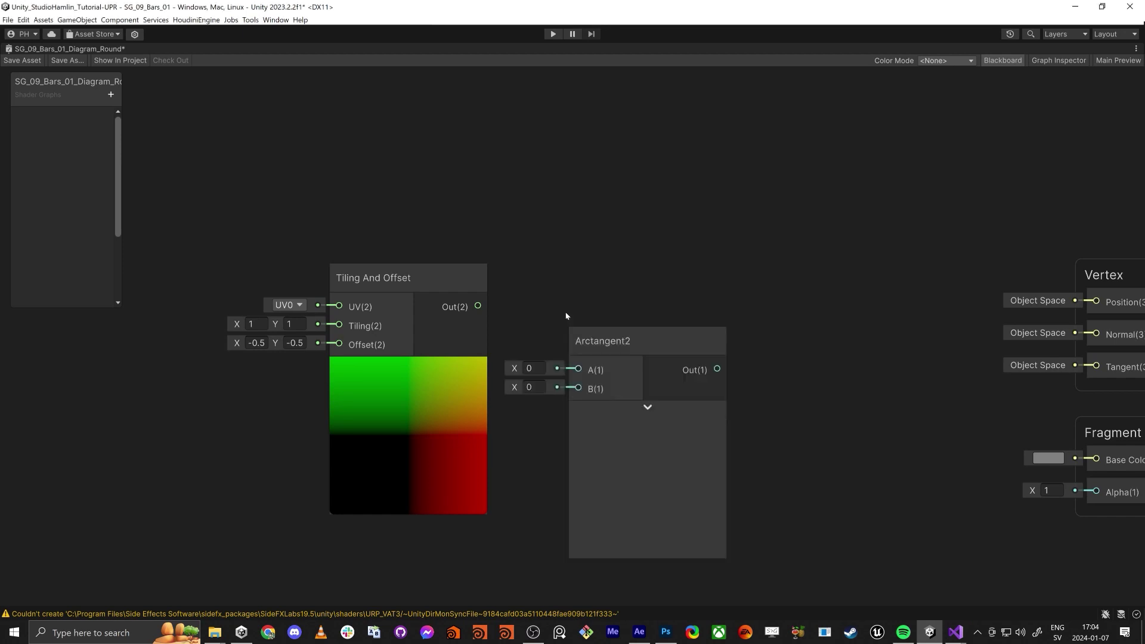
pyautogui.moveTo(603, 329); pyautogui.dragTo(732, 246)
pyautogui.click(542, 291)
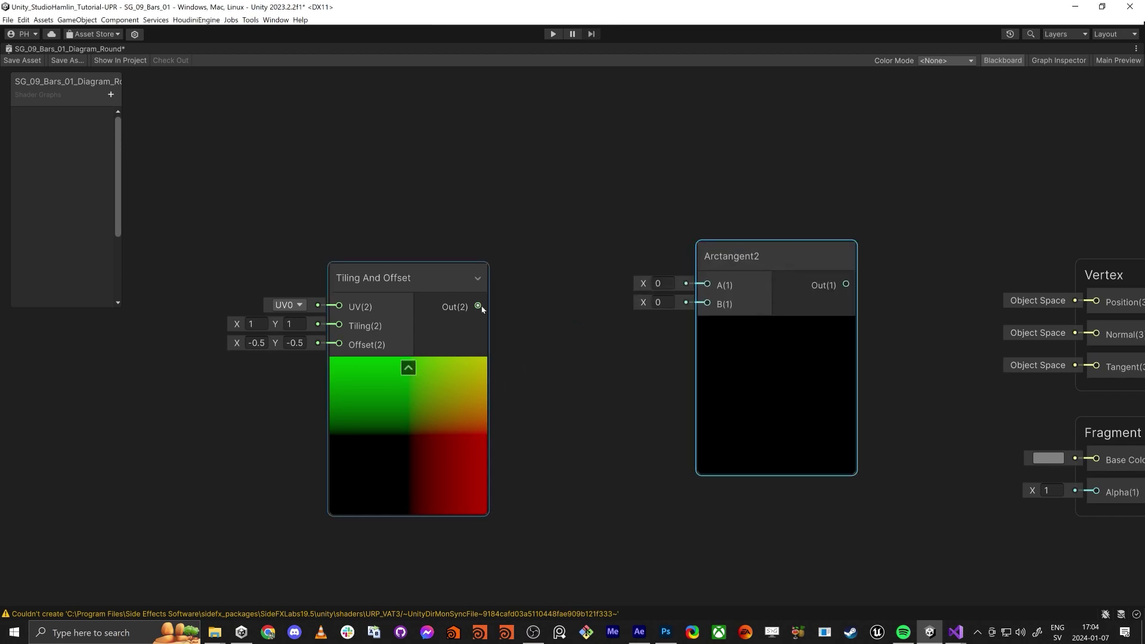
# Step: Create a Split node fed by the Tiling And Offset output and shift both nodes left
pyautogui.press('space')
pyautogui.write('spl')
pyautogui.press('Escape')
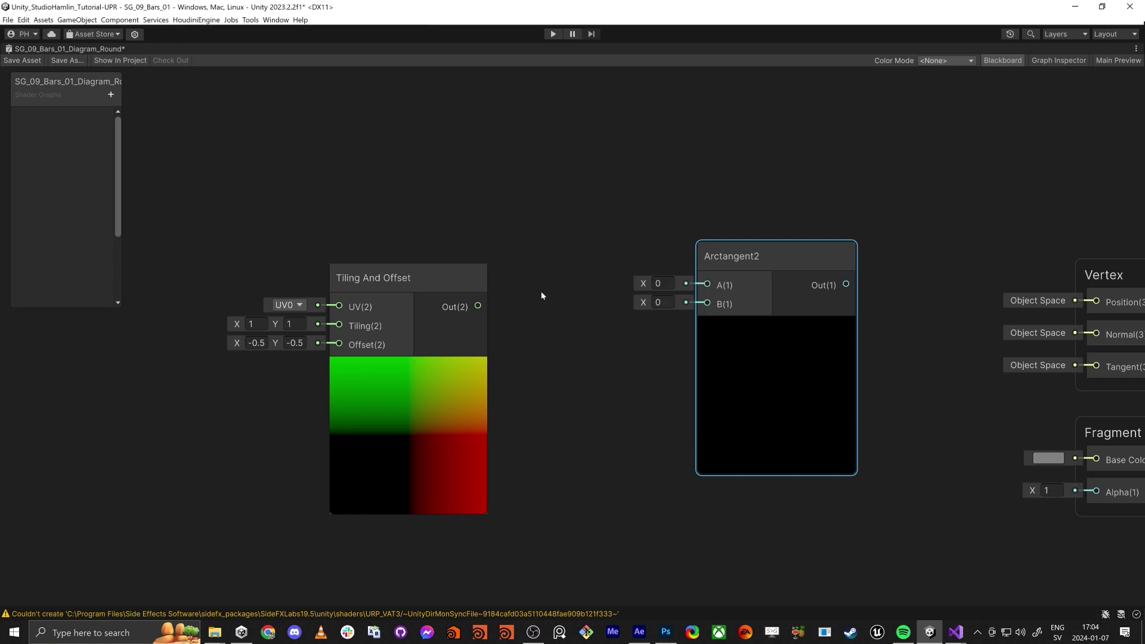
pyautogui.moveTo(478, 305); pyautogui.dragTo(532, 303)
pyautogui.write('split')
pyautogui.press('Return')
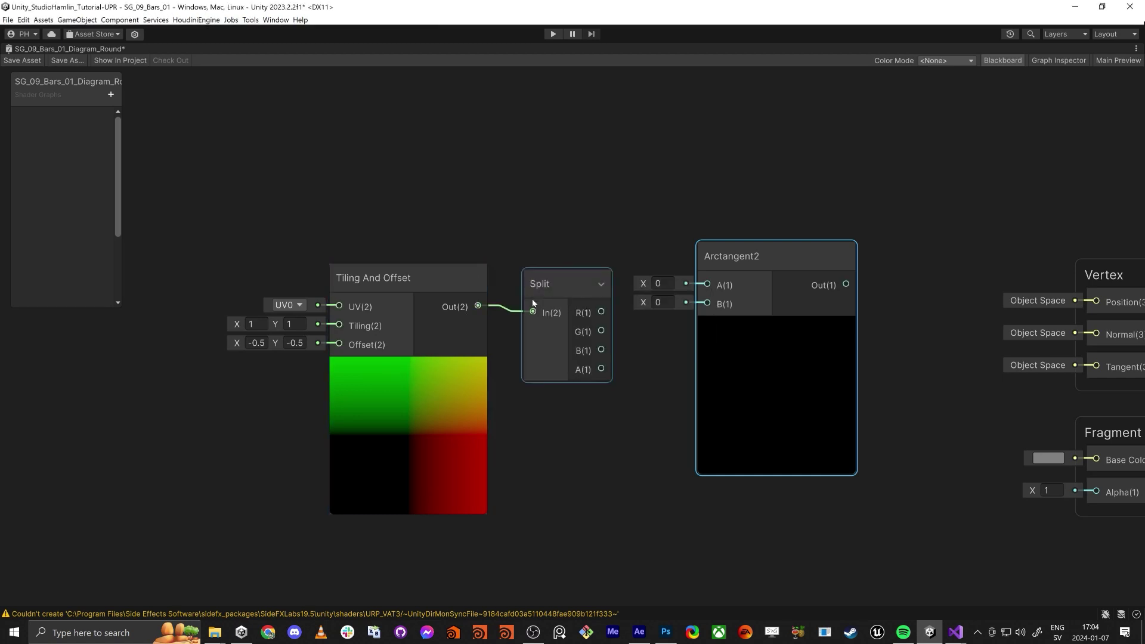
pyautogui.moveTo(426, 244); pyautogui.dragTo(435, 294)
pyautogui.moveTo(775, 251); pyautogui.dragTo(741, 274)
# Step: Wire Split's G output to Arctangent2's B and R to A, then move Arctangent2 beside Split
pyautogui.click(300, 441)
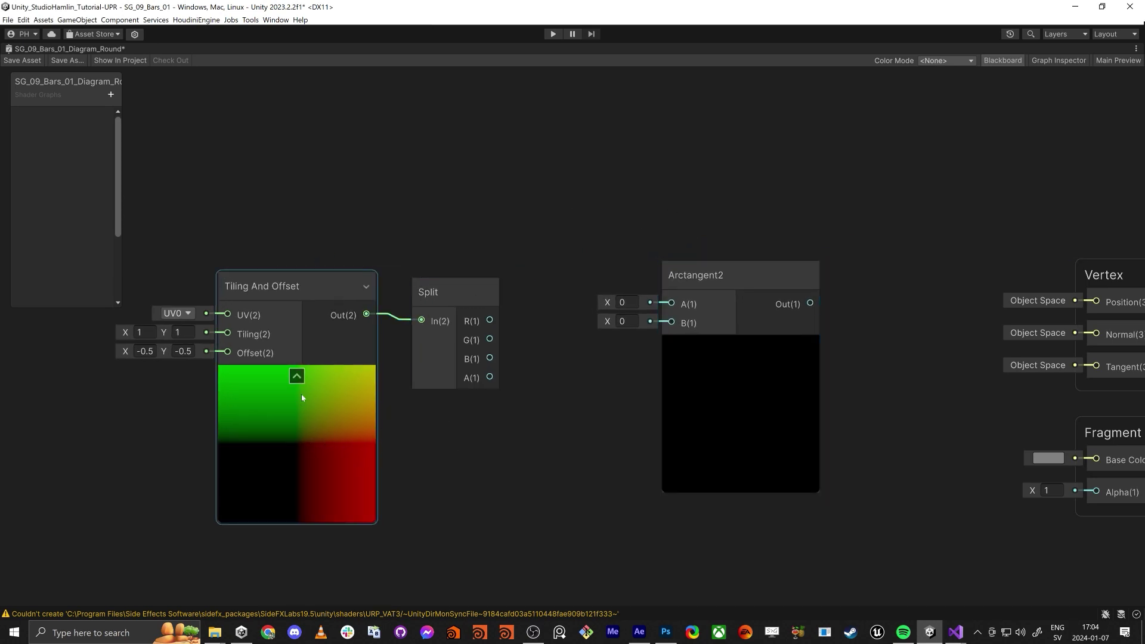
pyautogui.click(521, 329)
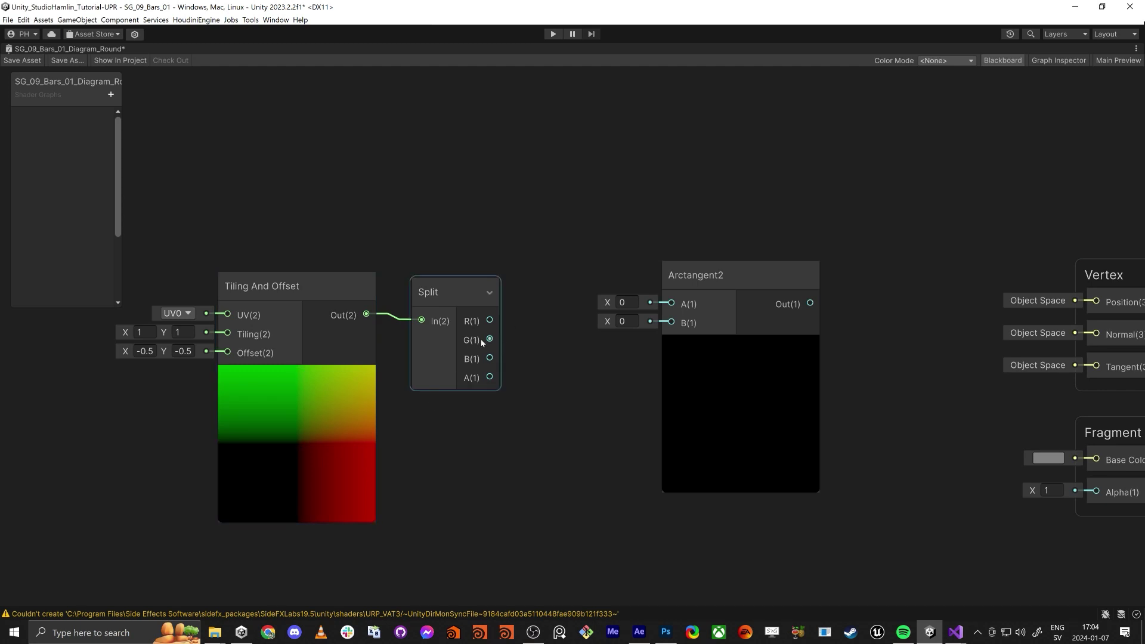
pyautogui.moveTo(490, 340); pyautogui.dragTo(671, 322)
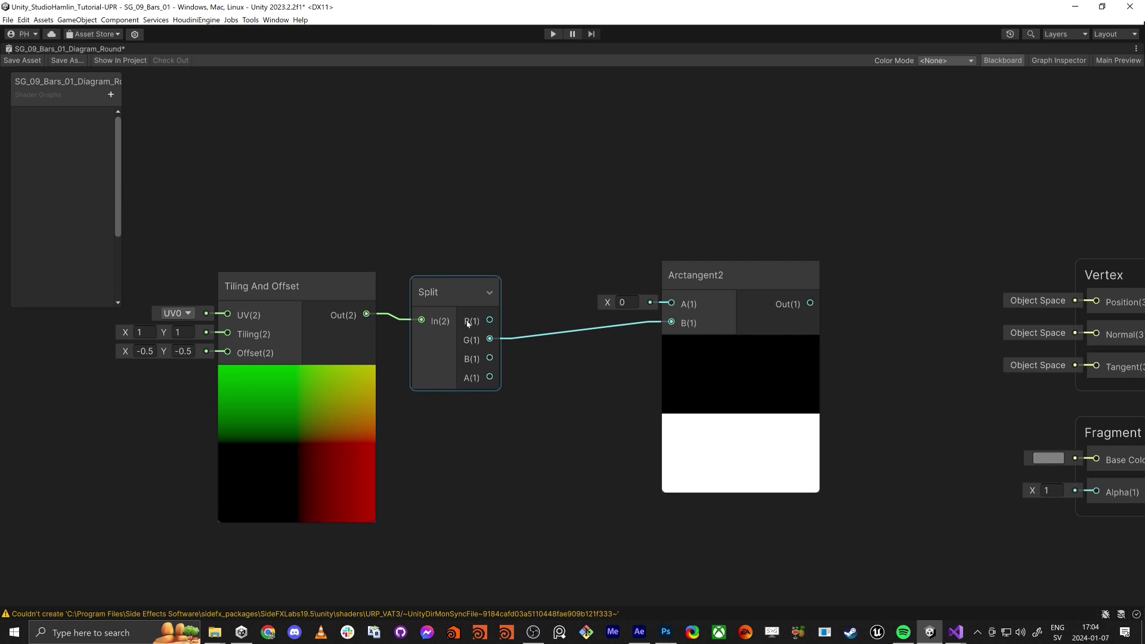
pyautogui.moveTo(490, 321); pyautogui.dragTo(671, 304)
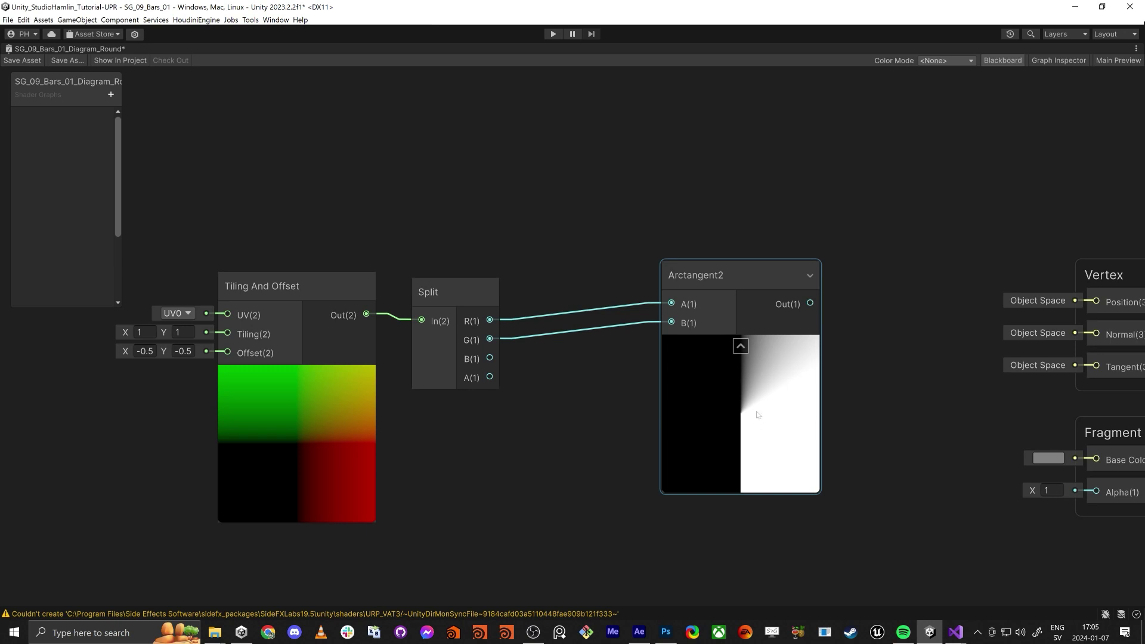
pyautogui.moveTo(728, 282); pyautogui.dragTo(596, 295)
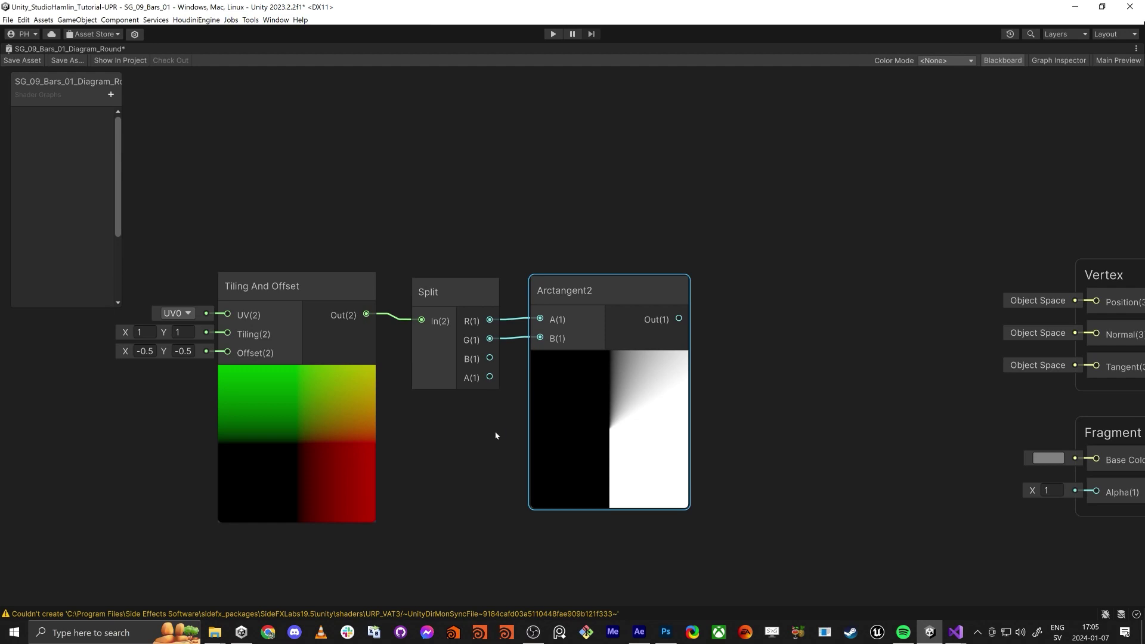
# Step: Set Tiling And Offset tiling to 2, 2 and offset to -1, -1
pyautogui.moveTo(495, 435); pyautogui.dragTo(544, 438, button='middle')
pyautogui.click(191, 334)
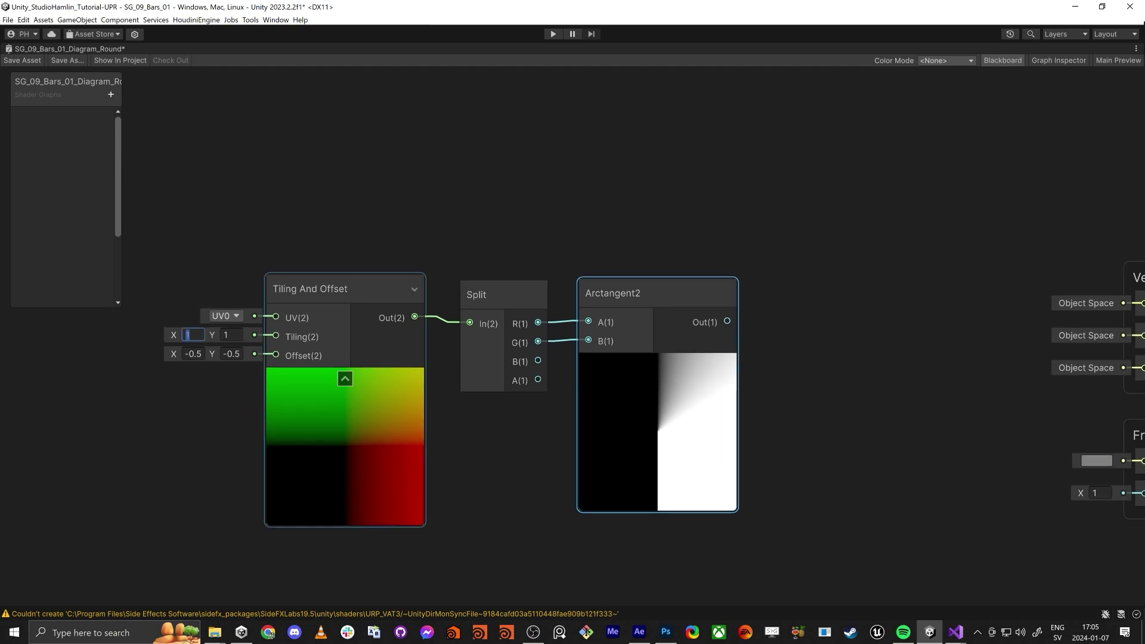
pyautogui.write('2')
pyautogui.press('Tab')
pyautogui.write('2')
pyautogui.press('Tab')
pyautogui.write('-1')
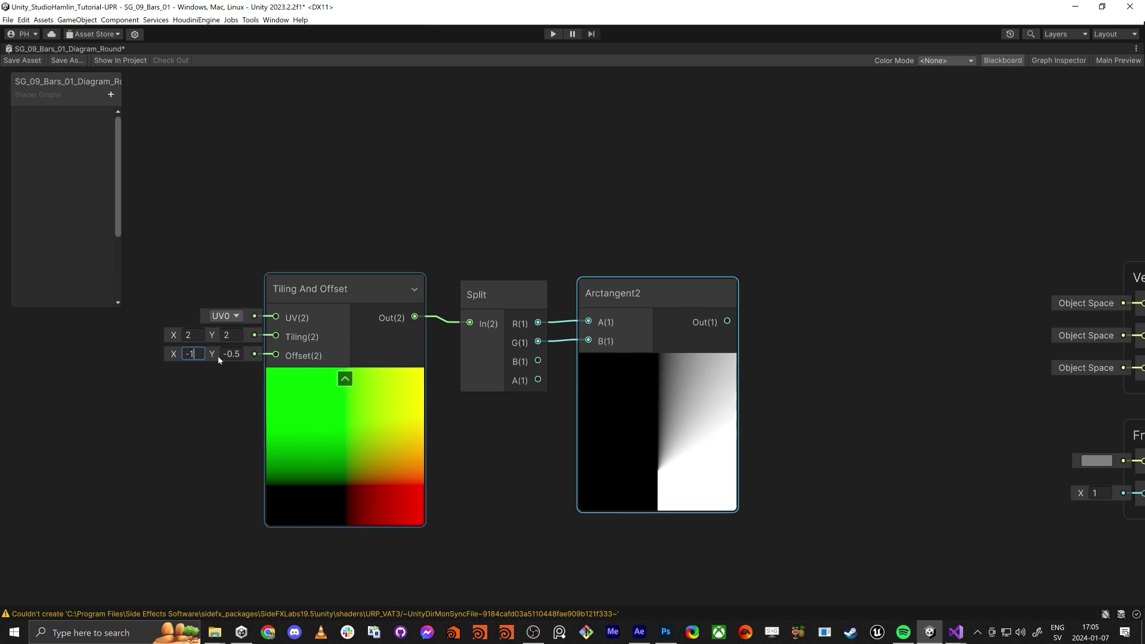
pyautogui.press('Tab')
pyautogui.write('-1')
pyautogui.click(667, 439)
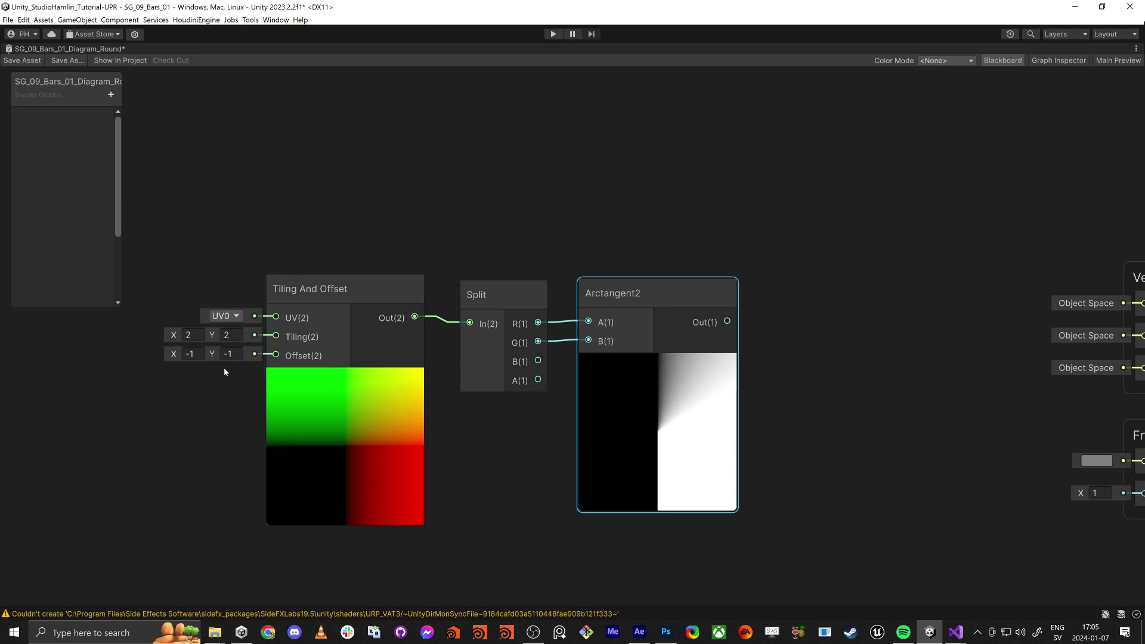
pyautogui.moveTo(227, 247); pyautogui.dragTo(697, 406)
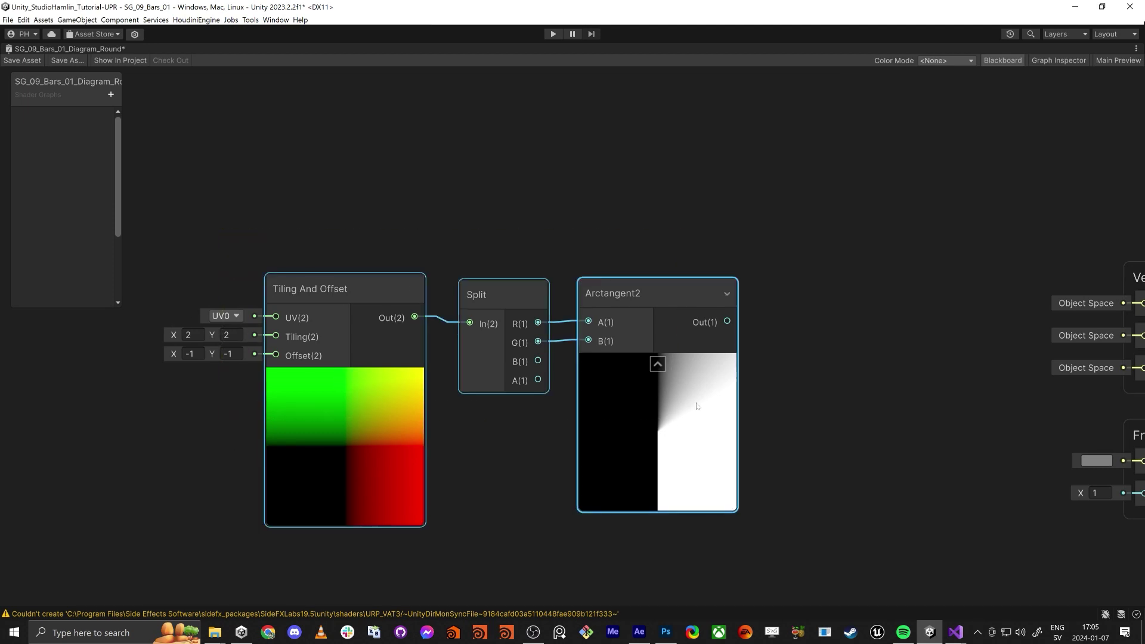
# Step: Shift the Tiling And Offset, Split and Arctangent2 nodes left, then bring up Create Node on empty canvas
pyautogui.moveTo(665, 297); pyautogui.dragTo(607, 304)
pyautogui.click(719, 418)
pyautogui.moveTo(746, 398); pyautogui.dragTo(727, 389, button='middle')
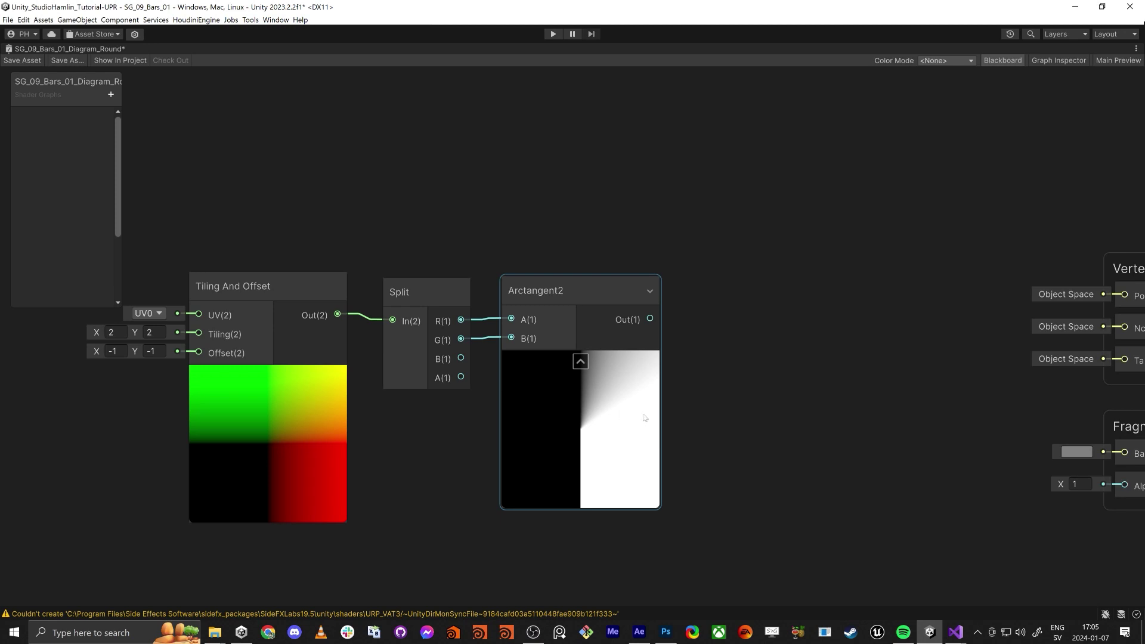
pyautogui.moveTo(719, 411); pyautogui.dragTo(785, 376, button='middle')
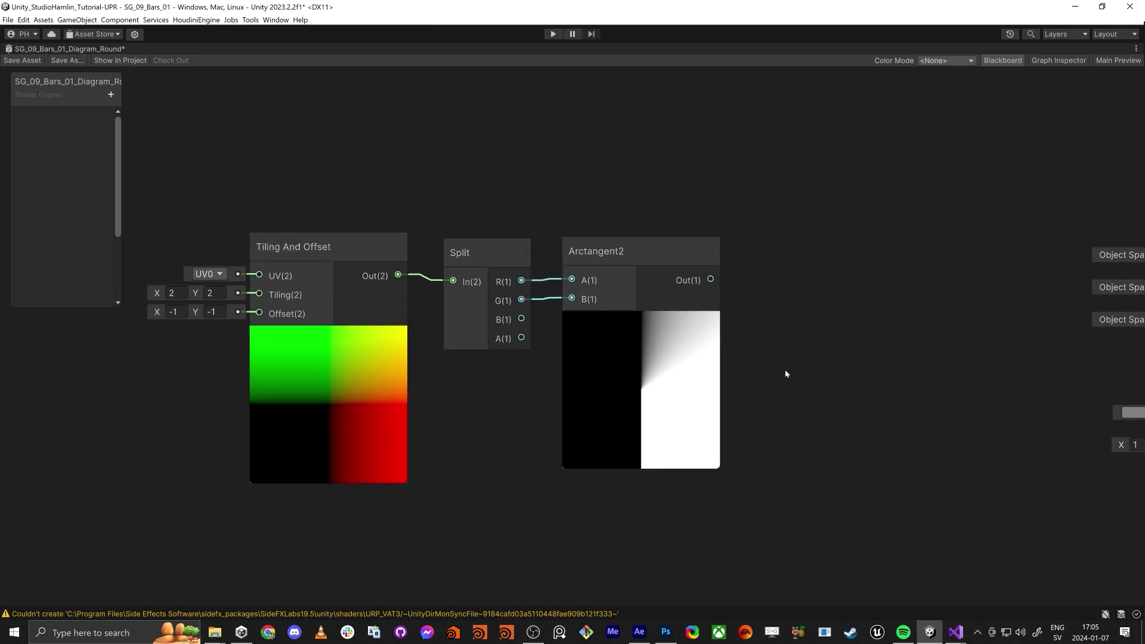
pyautogui.moveTo(528, 430); pyautogui.dragTo(588, 428, button='middle')
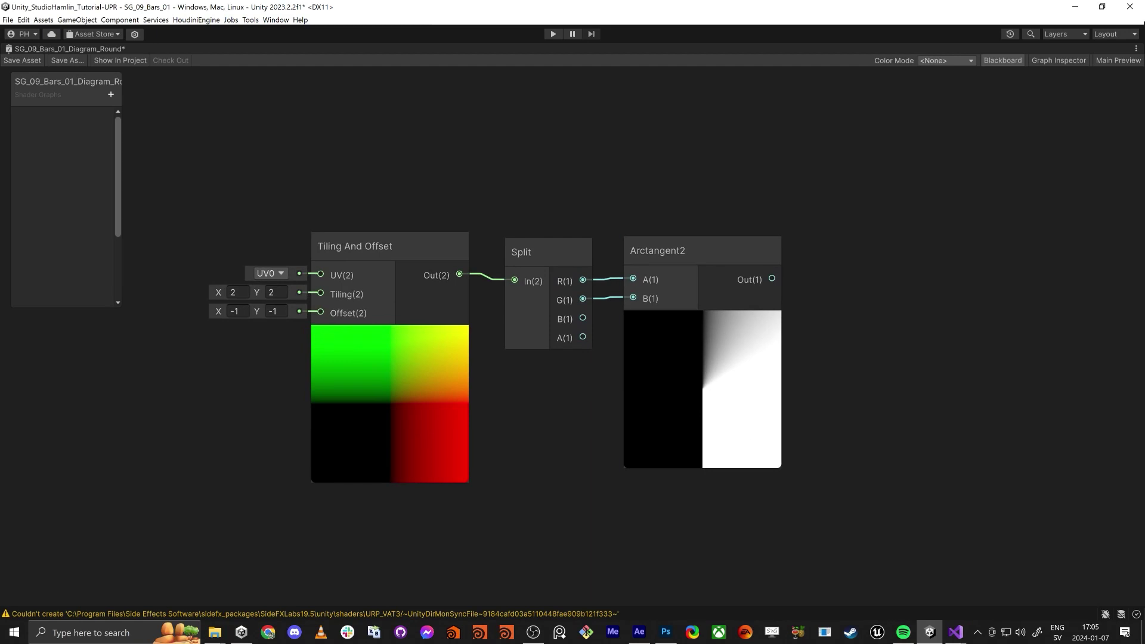
pyautogui.moveTo(913, 377); pyautogui.dragTo(816, 377, button='middle')
pyautogui.moveTo(746, 359); pyautogui.dragTo(683, 361, button='middle')
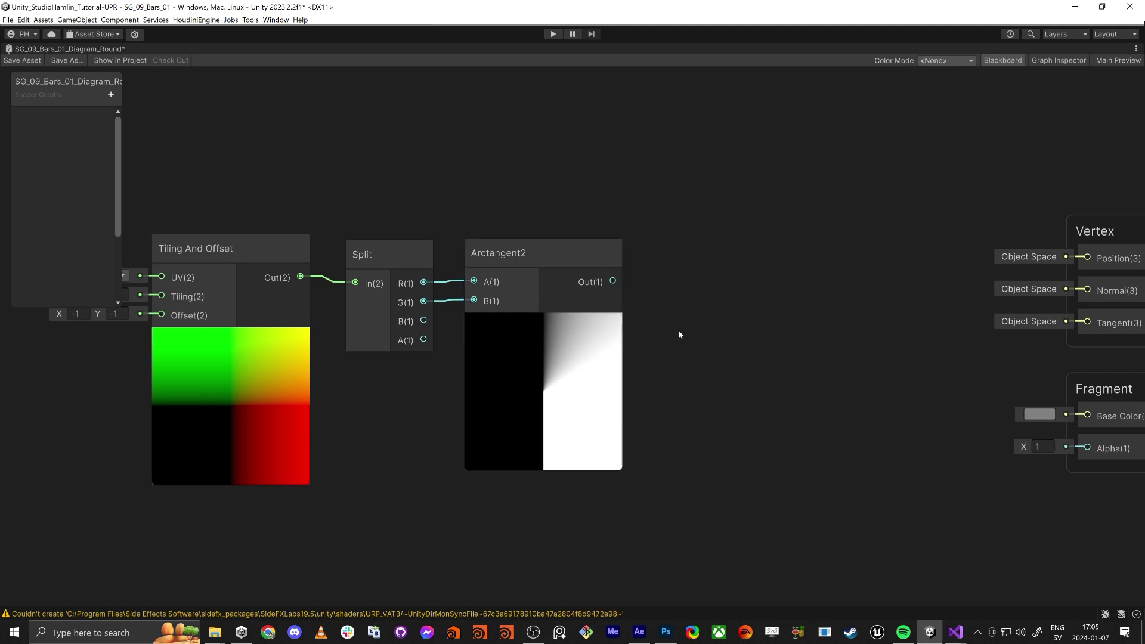
pyautogui.moveTo(676, 333); pyautogui.dragTo(597, 343, button='middle')
pyautogui.scroll(2, 597, 342)
pyautogui.scroll(-1, 598, 341)
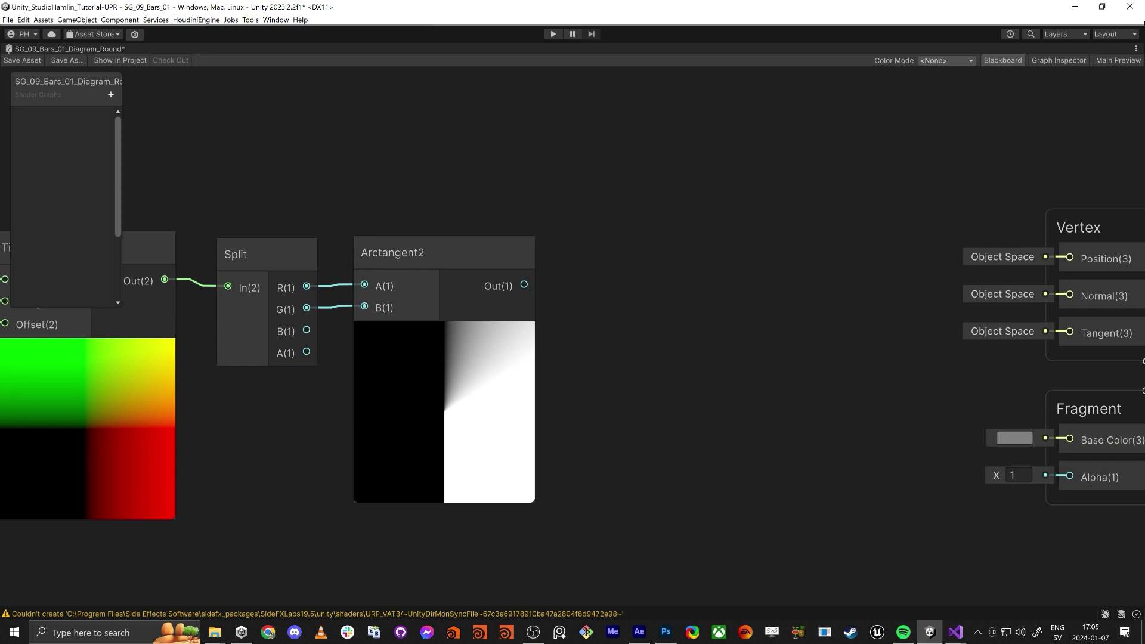
pyautogui.press('space')
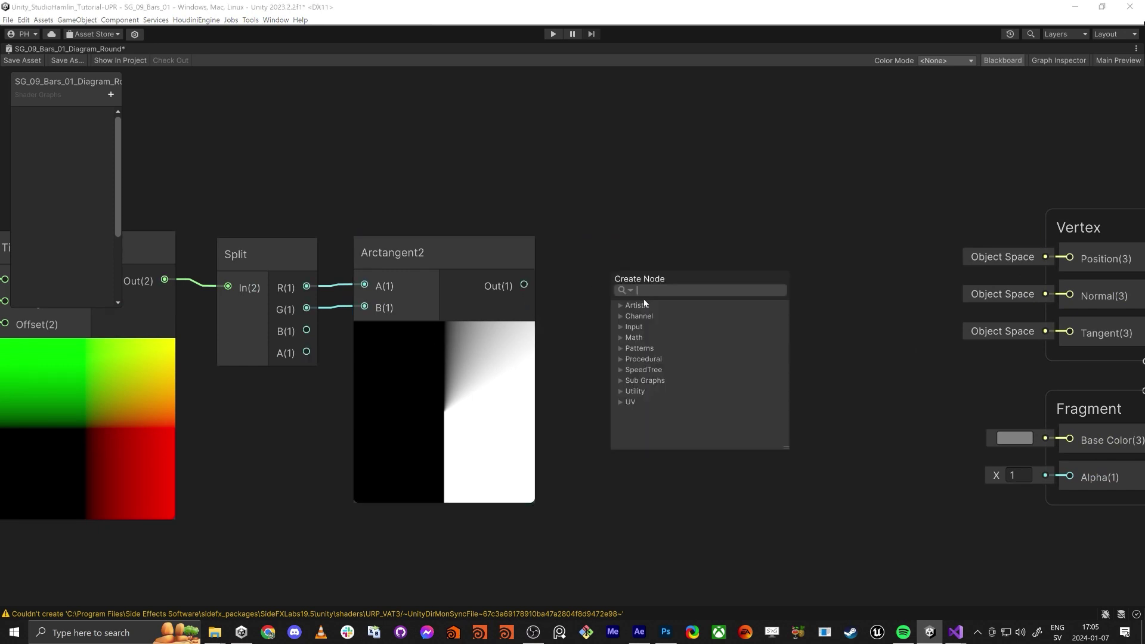
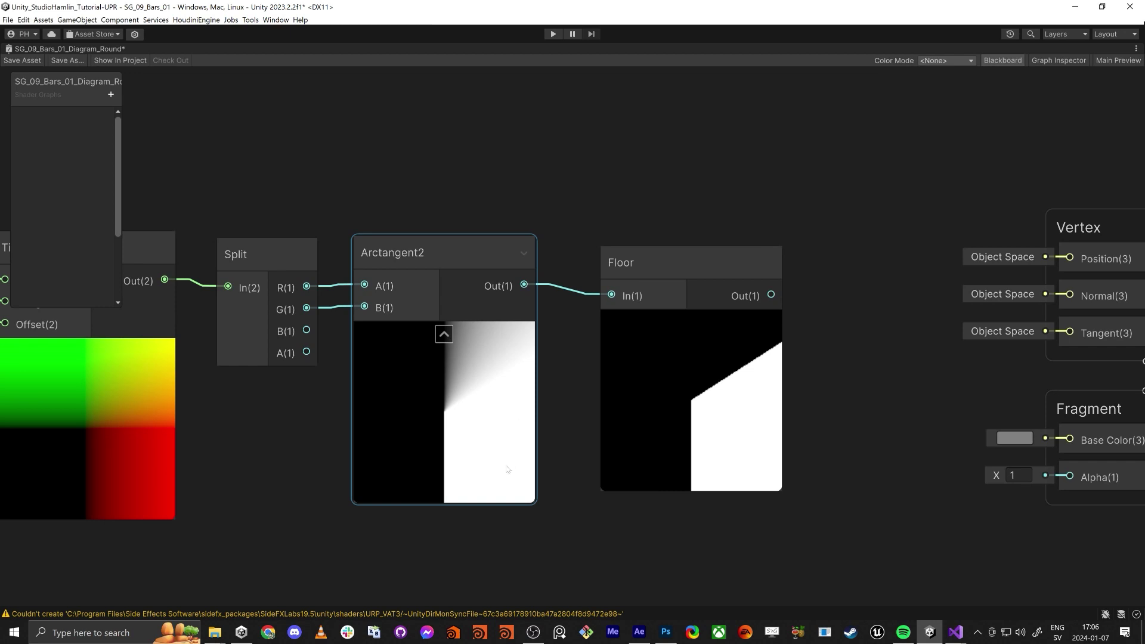
# Step: Wire Floor's output to Fragment Alpha and line up the Tiling And Offset-to-Floor nodes in one row
pyautogui.moveTo(874, 396); pyautogui.dragTo(846, 368, button='middle')
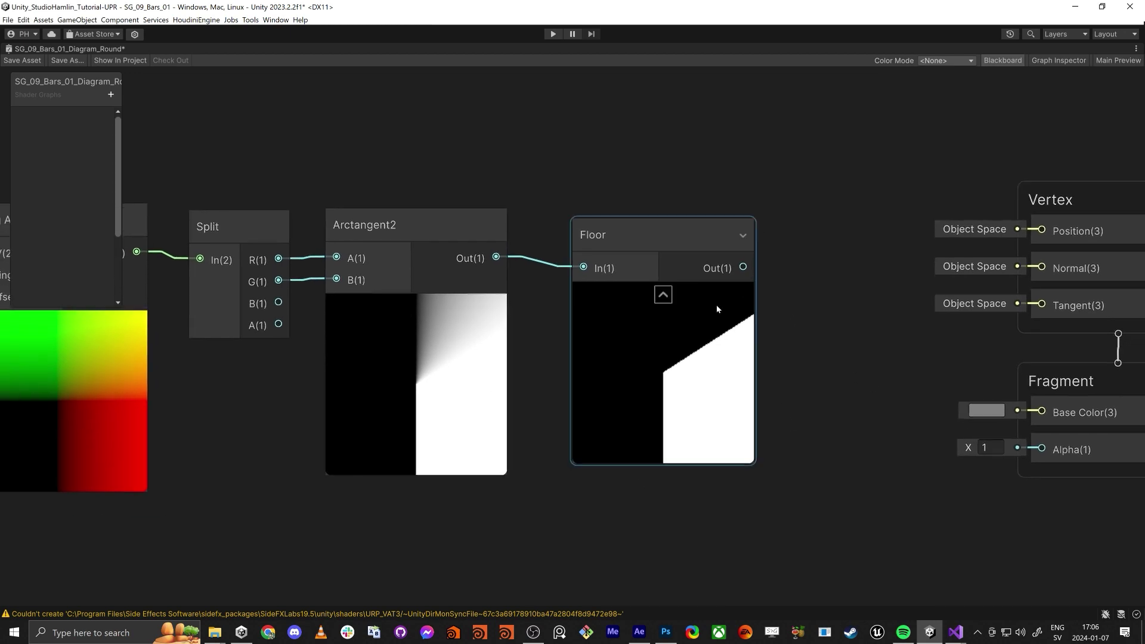
pyautogui.moveTo(738, 272); pyautogui.dragTo(1007, 453)
pyautogui.click(424, 220)
pyautogui.scroll(-3, 328, 148)
pyautogui.moveTo(328, 149); pyautogui.dragTo(770, 149, button='middle')
pyautogui.moveTo(483, 136); pyautogui.dragTo(364, 155, button='middle')
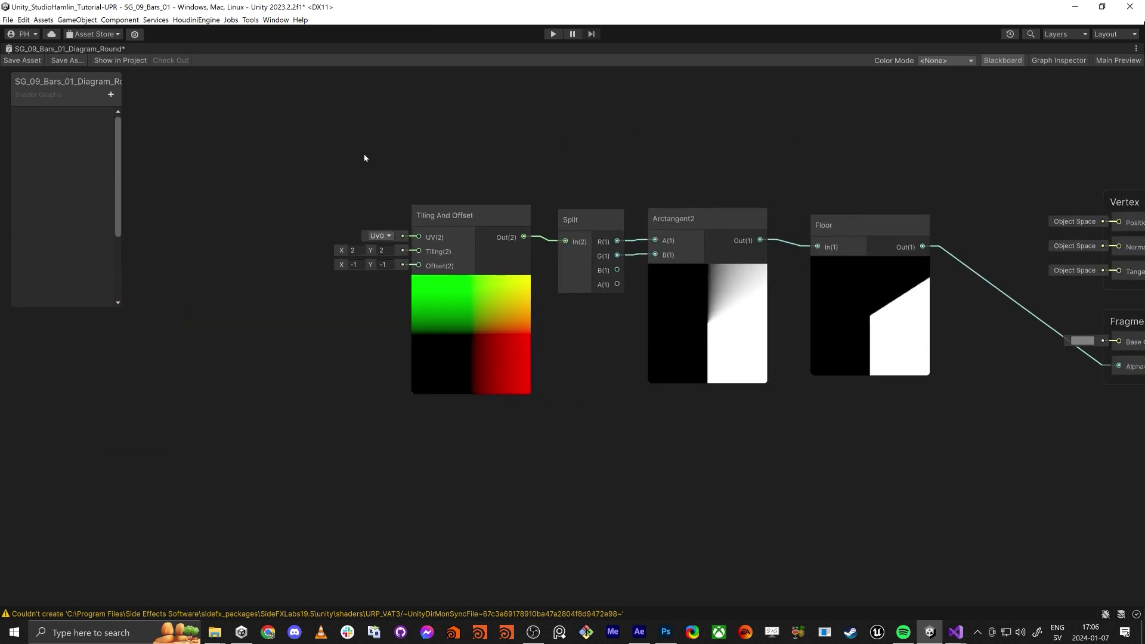
pyautogui.moveTo(813, 343); pyautogui.dragTo(814, 345)
pyautogui.moveTo(899, 231); pyautogui.dragTo(836, 348)
pyautogui.moveTo(834, 249); pyautogui.dragTo(667, 273, button='middle')
pyautogui.click(671, 275)
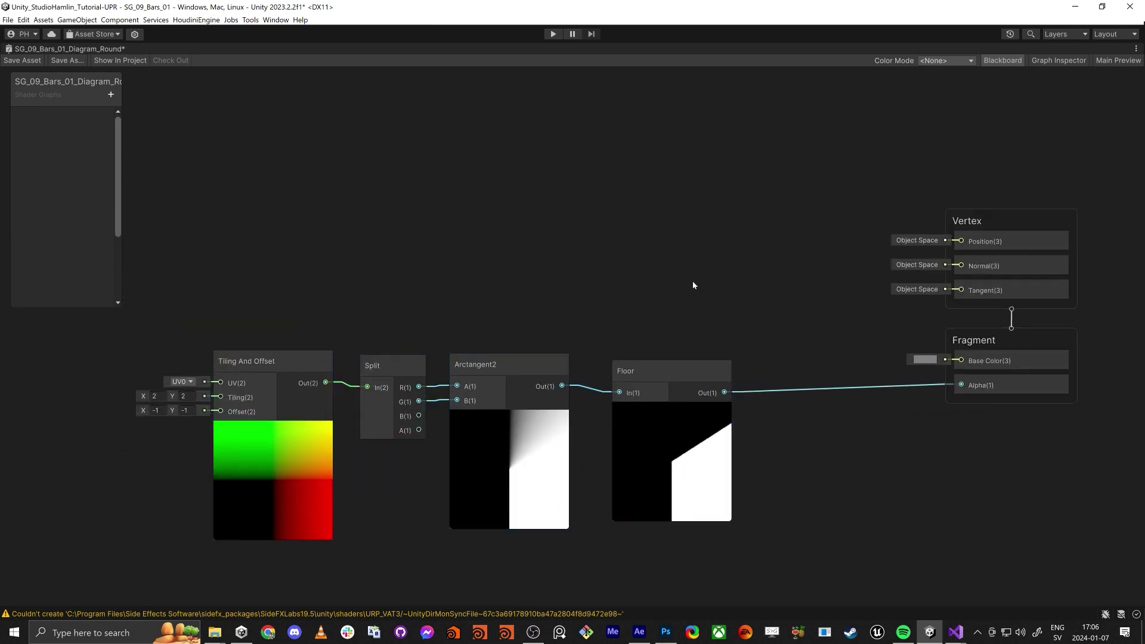
# Step: Add a Float property named percentage
pyautogui.click(108, 97)
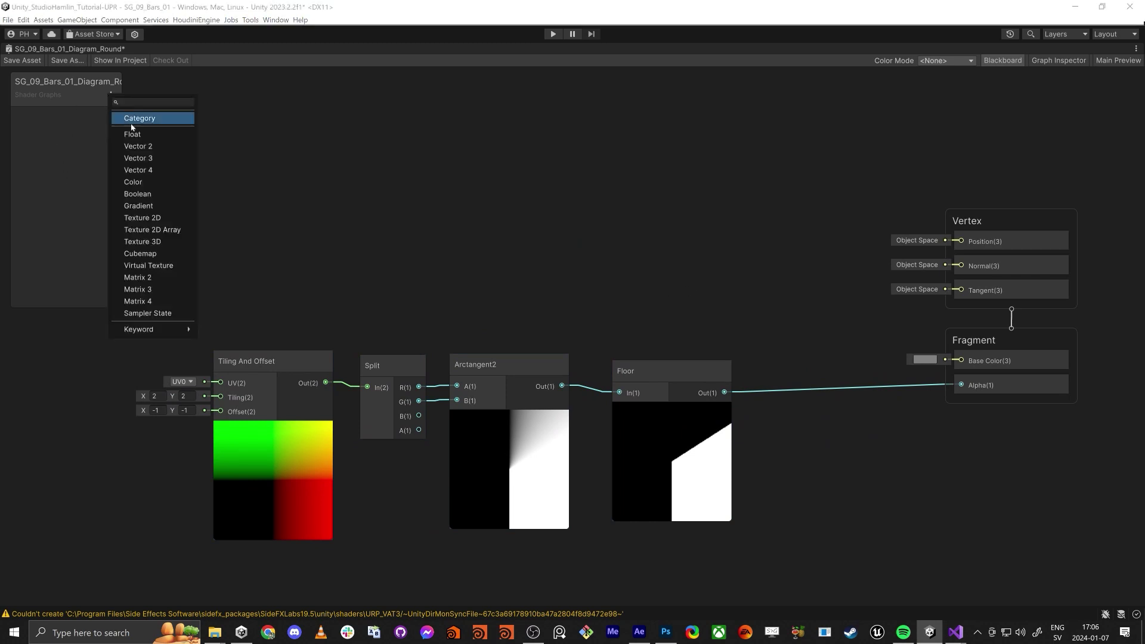
pyautogui.click(97, 126)
pyautogui.write('percentage')
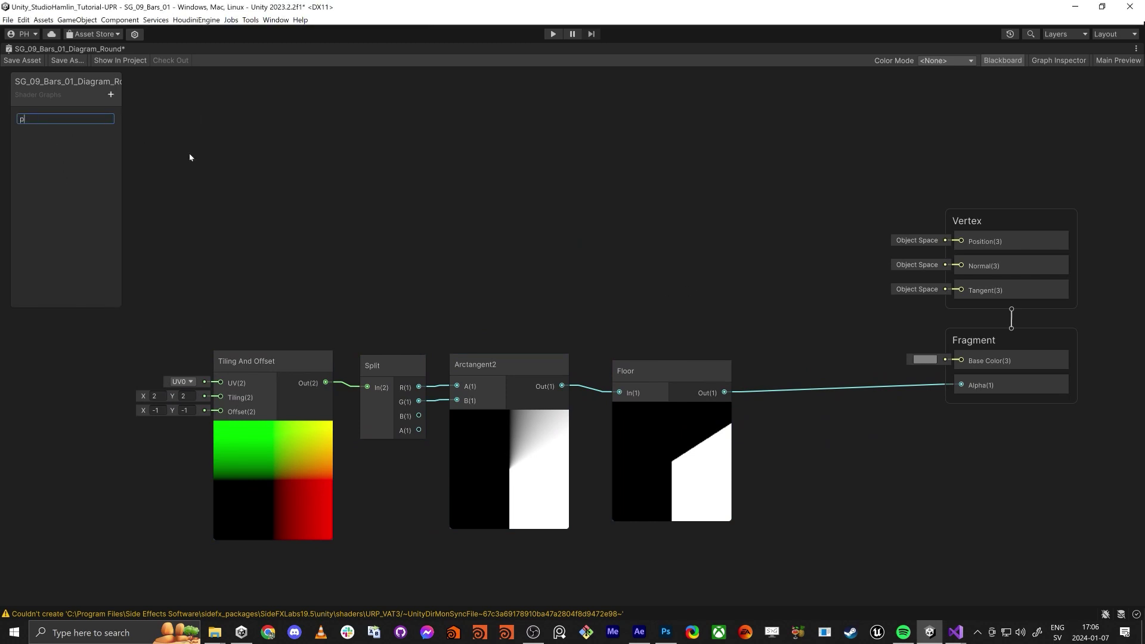
pyautogui.press('Return')
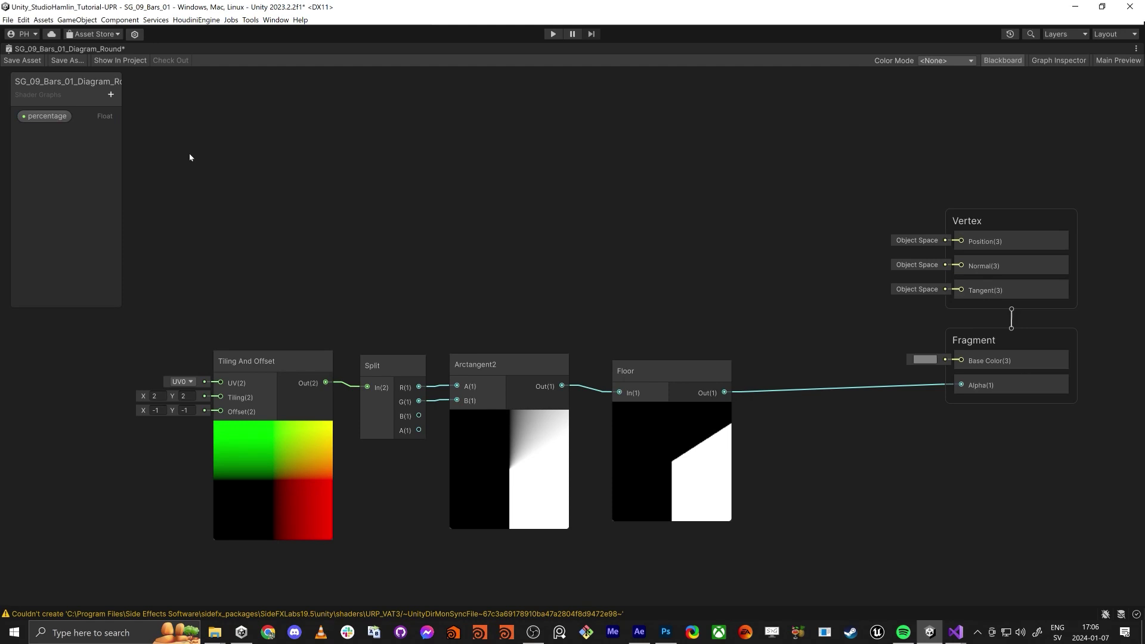
# Step: Add a Color property wired to Base Color, and place percentage on the graph
pyautogui.click(110, 94)
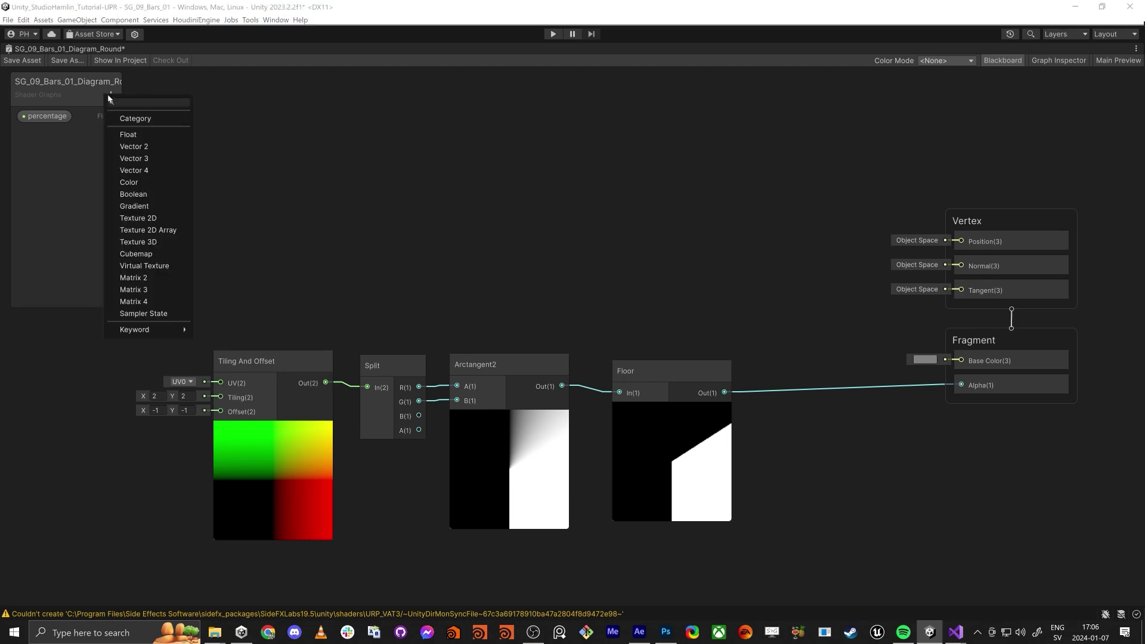
pyautogui.click(135, 183)
pyautogui.moveTo(36, 133); pyautogui.dragTo(962, 363)
pyautogui.moveTo(787, 301); pyautogui.dragTo(787, 294)
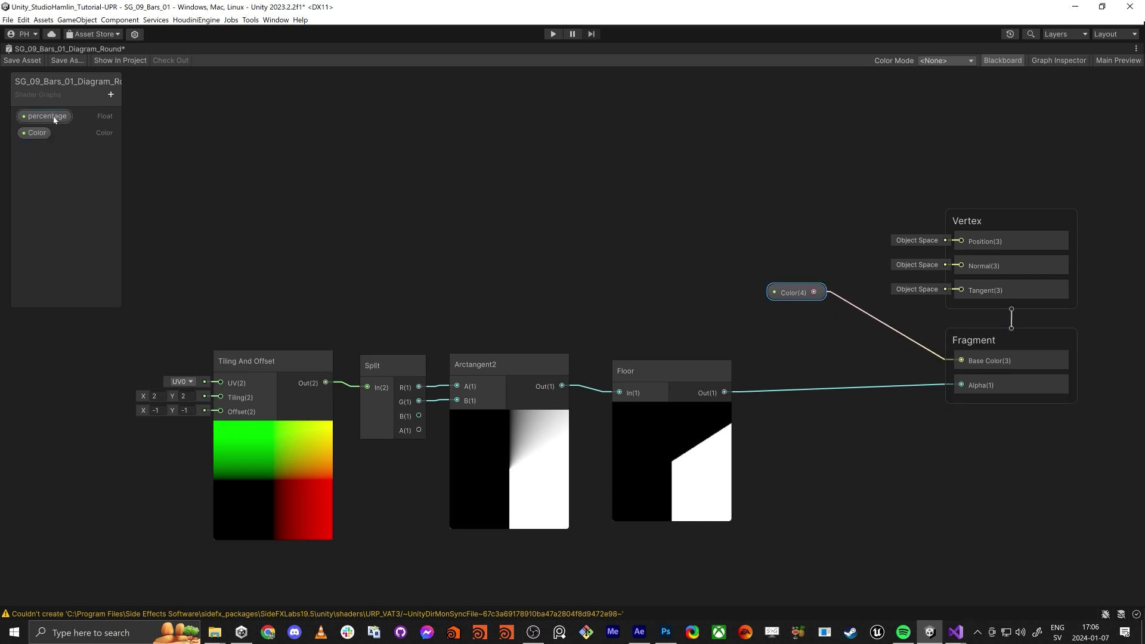
pyautogui.moveTo(44, 116); pyautogui.dragTo(607, 272)
pyautogui.moveTo(180, 318); pyautogui.dragTo(531, 369)
# Step: Move Floor right and insert an Add node after Arctangent2's output
pyautogui.click(633, 414)
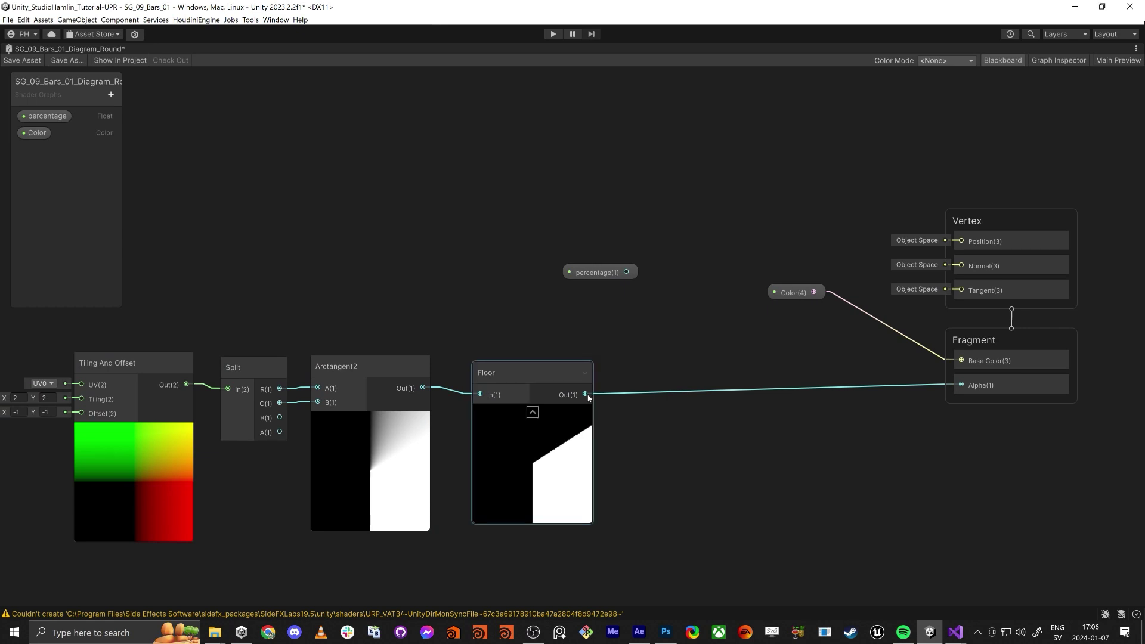
pyautogui.moveTo(542, 373); pyautogui.dragTo(805, 368)
pyautogui.moveTo(423, 388); pyautogui.dragTo(516, 358)
pyautogui.write('add')
pyautogui.press('Return')
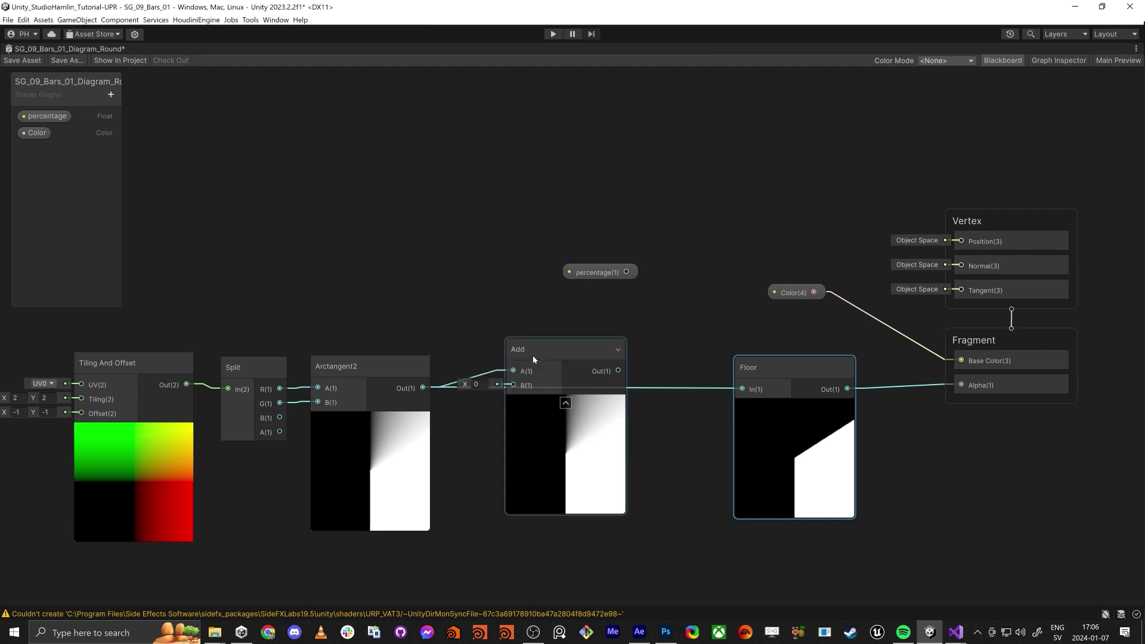
pyautogui.moveTo(571, 351)
pyautogui.mouseDown()
pyautogui.moveTo(655, 341)
pyautogui.moveTo(604, 341)
pyautogui.moveTo(742, 389)
pyautogui.moveTo(593, 354)
pyautogui.mouseUp()
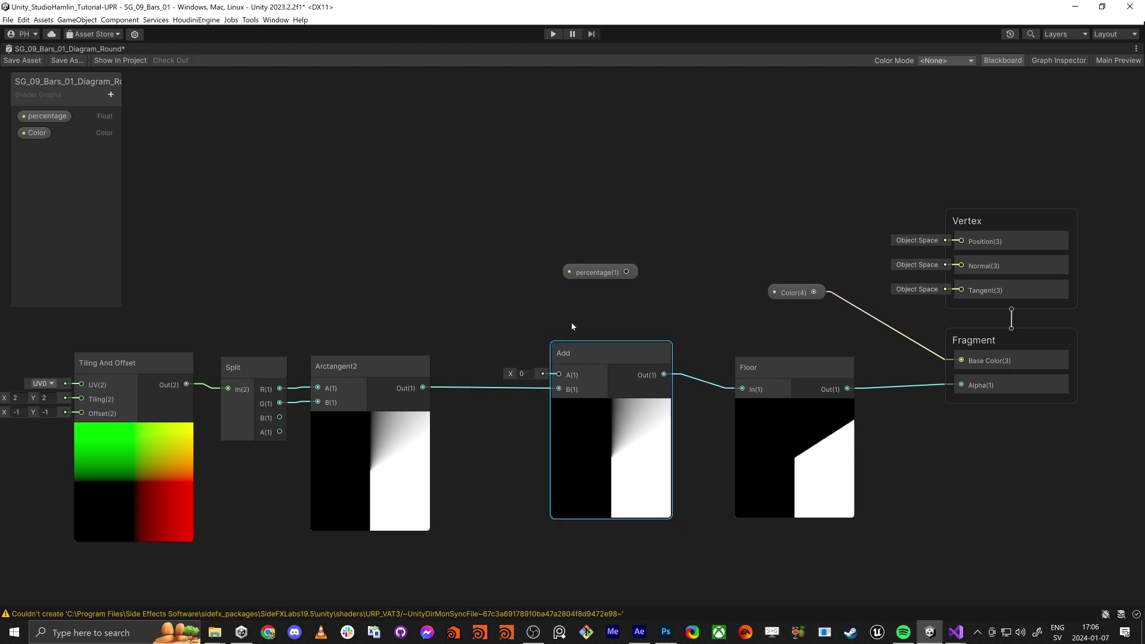
# Step: Wire the percentage node into the Add node's A input
pyautogui.click(597, 271)
pyautogui.moveTo(596, 272); pyautogui.dragTo(559, 374)
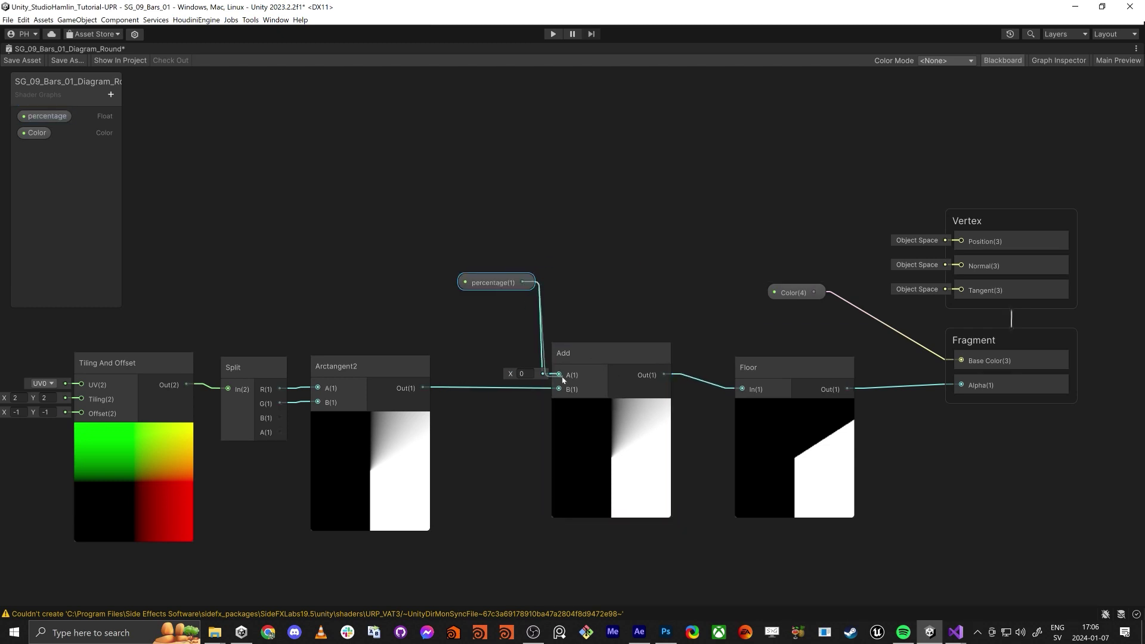
pyautogui.click(47, 116)
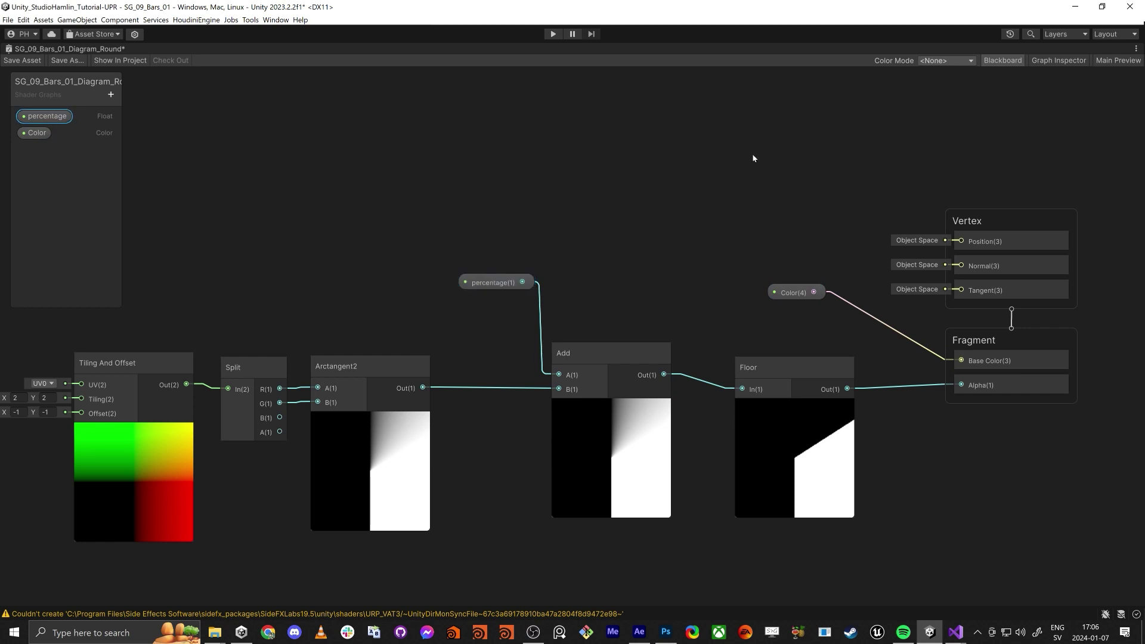
# Step: Switch the percentage property to Slider mode, ranging 0 to 1
pyautogui.click(1059, 62)
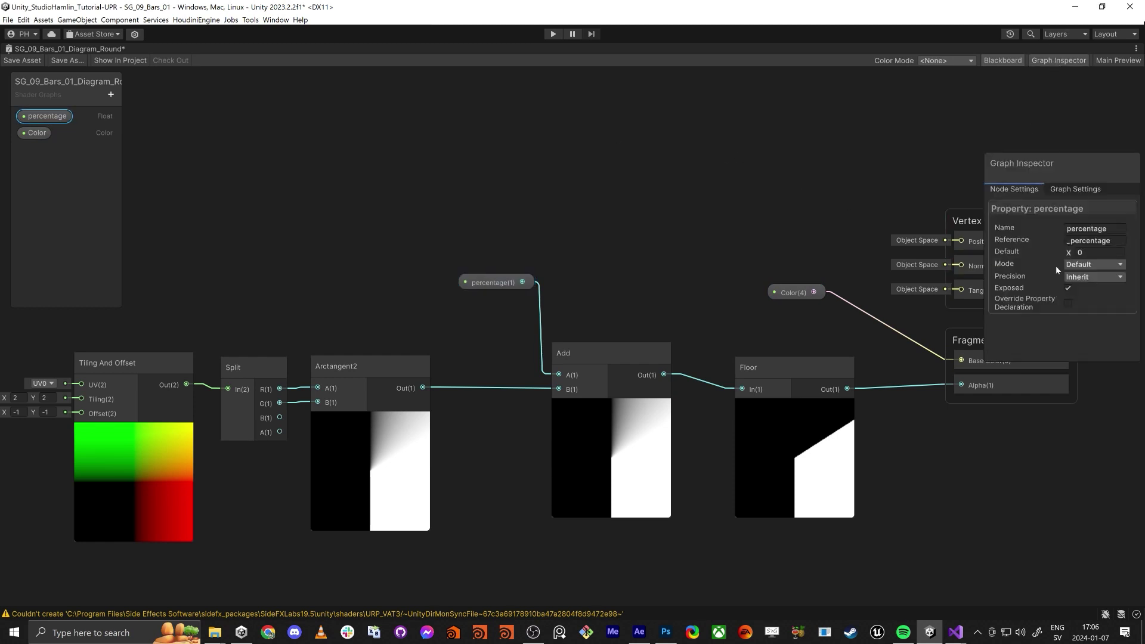
pyautogui.click(1080, 267)
pyautogui.click(1086, 295)
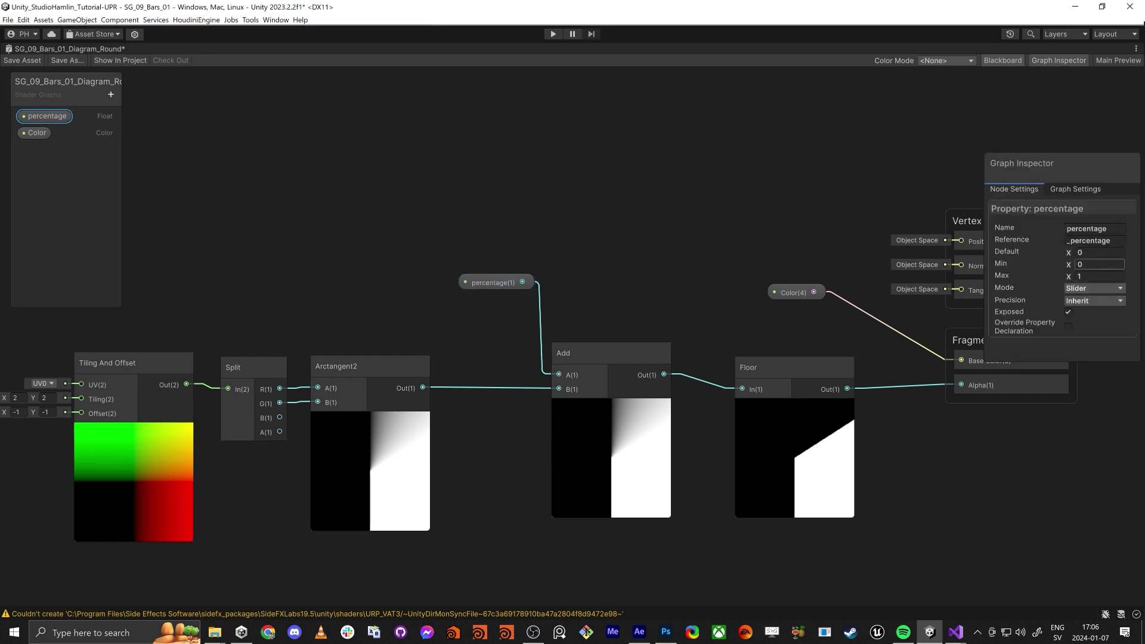
pyautogui.click(1086, 445)
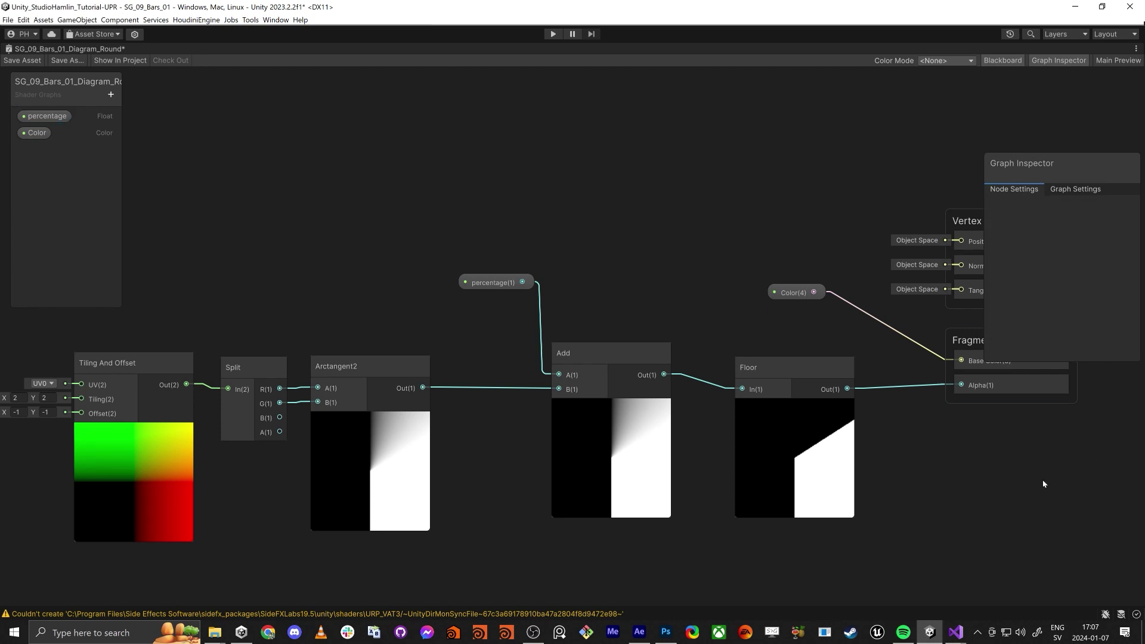
# Step: Scrub percentage's default to preview the fill, then set it back to 0
pyautogui.click(46, 116)
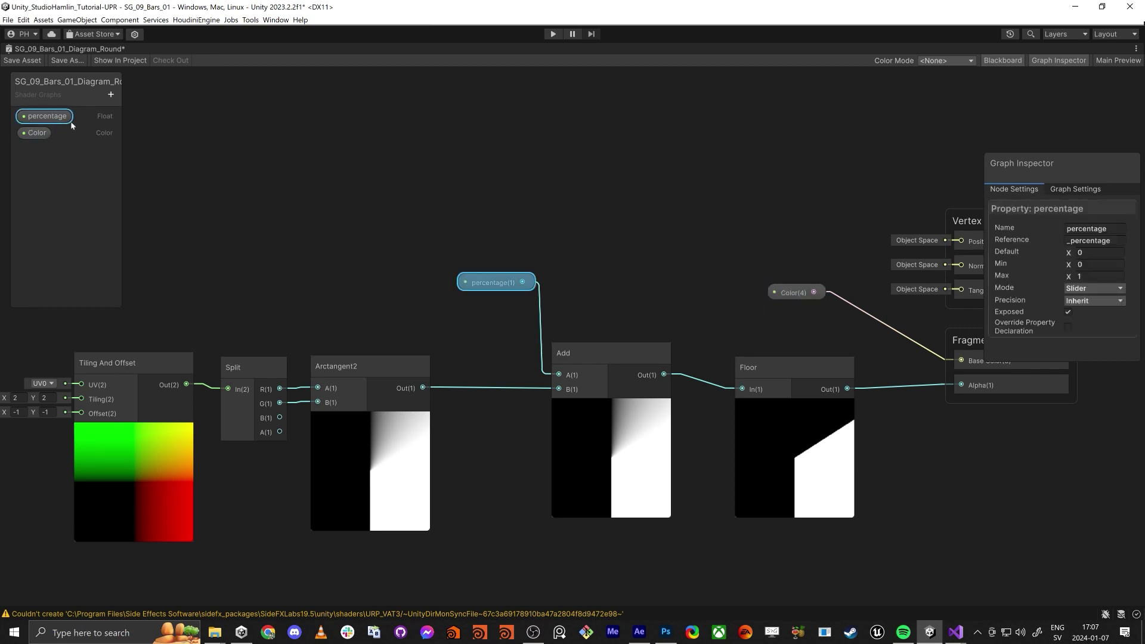
pyautogui.moveTo(1072, 254)
pyautogui.mouseDown()
pyautogui.moveTo(1102, 258)
pyautogui.moveTo(1065, 258)
pyautogui.mouseUp()
pyautogui.click(1085, 254)
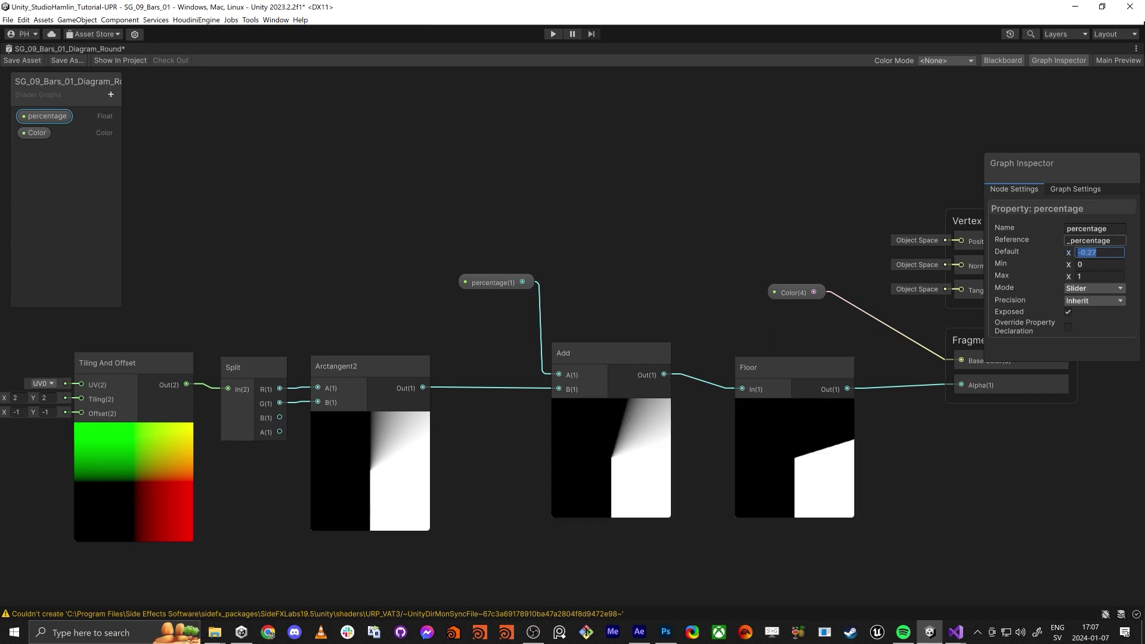
pyautogui.write('0')
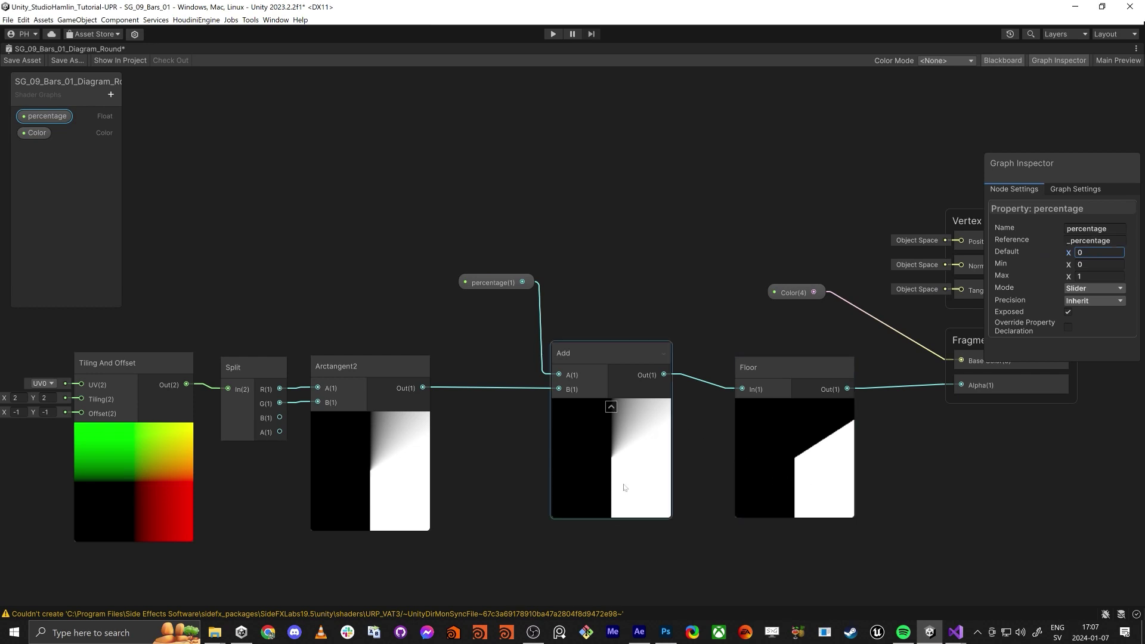
pyautogui.moveTo(465, 447); pyautogui.dragTo(709, 429, button='middle')
pyautogui.scroll(-3, 709, 429)
pyautogui.moveTo(288, 348); pyautogui.dragTo(665, 416)
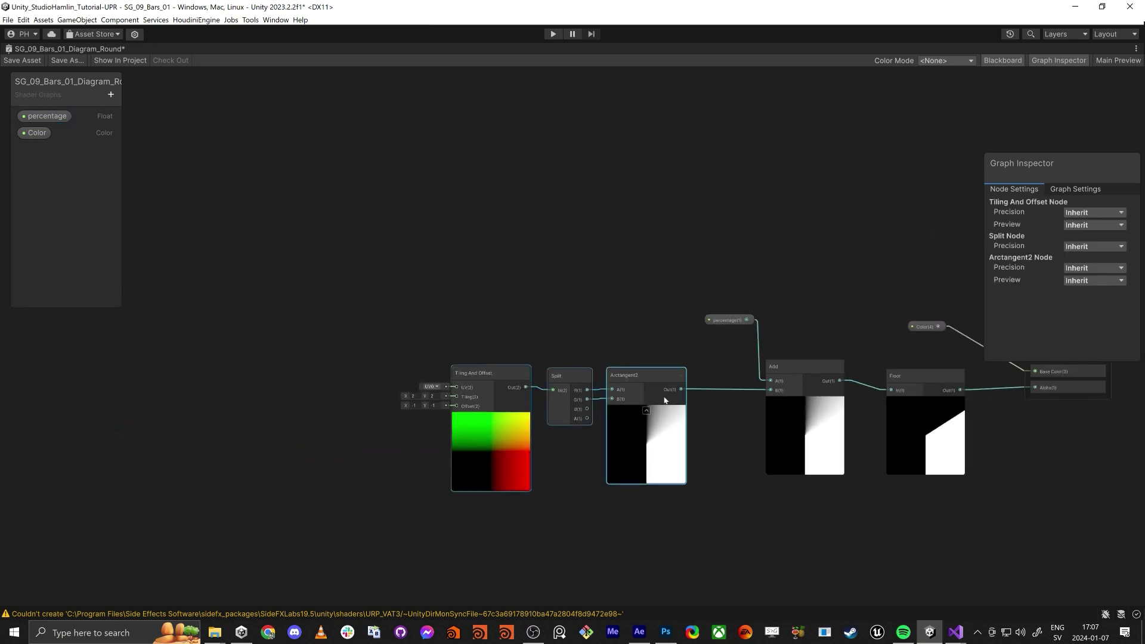
# Step: Move Tiling And Offset, Split and Arctangent2 left to make room
pyautogui.moveTo(648, 375); pyautogui.dragTo(549, 376)
pyautogui.click(652, 478)
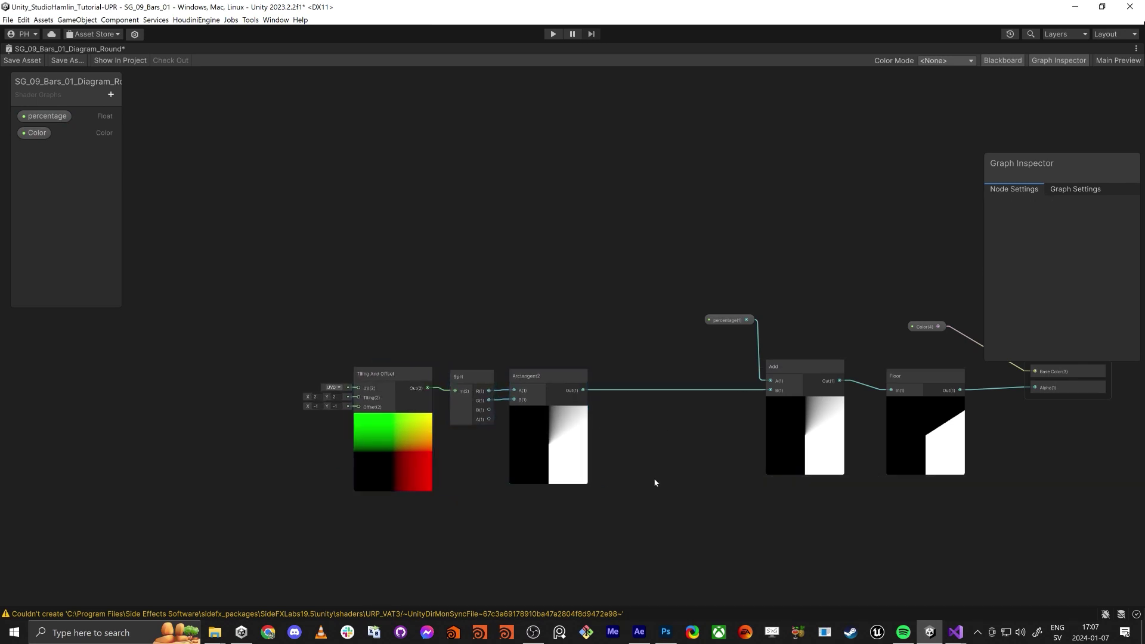
pyautogui.scroll(1, 652, 467)
pyautogui.moveTo(651, 464); pyautogui.dragTo(644, 432, button='middle')
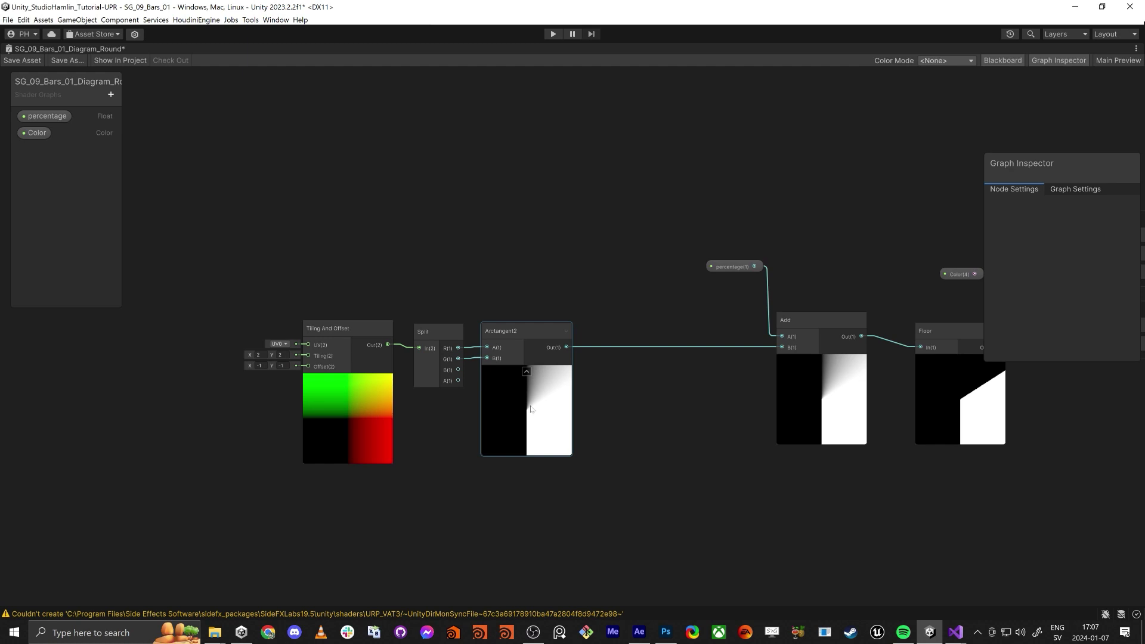
pyautogui.moveTo(672, 465); pyautogui.dragTo(672, 442, button='middle')
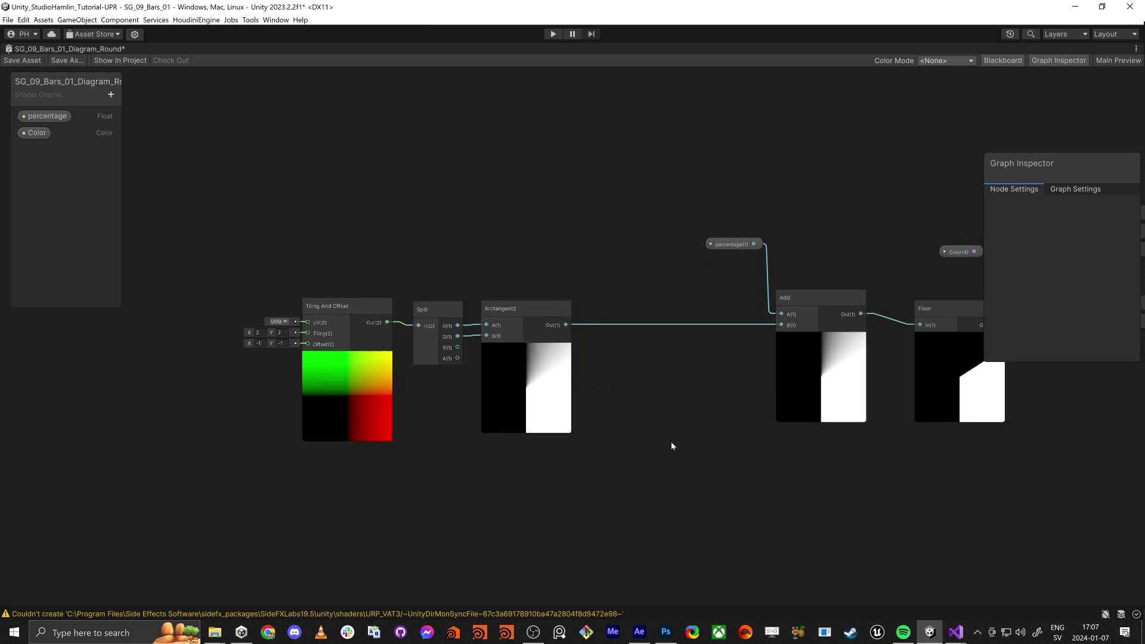
# Step: Insert a Remap node from Arctangent2 Out into the Add node's B input
pyautogui.press('space')
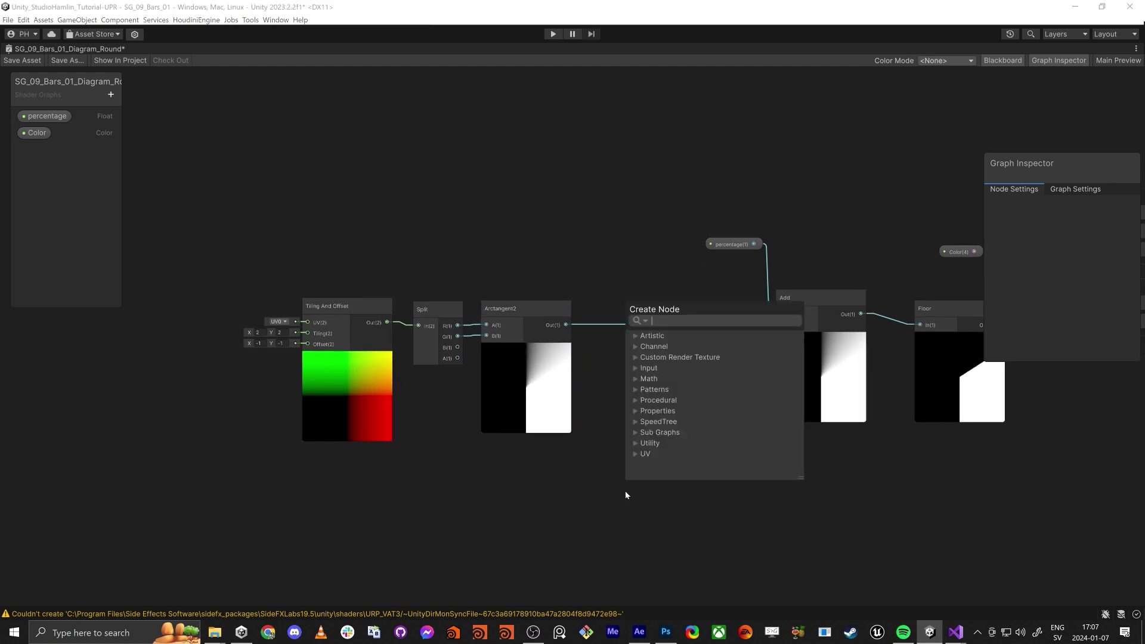
pyautogui.write('remap')
pyautogui.press('Return')
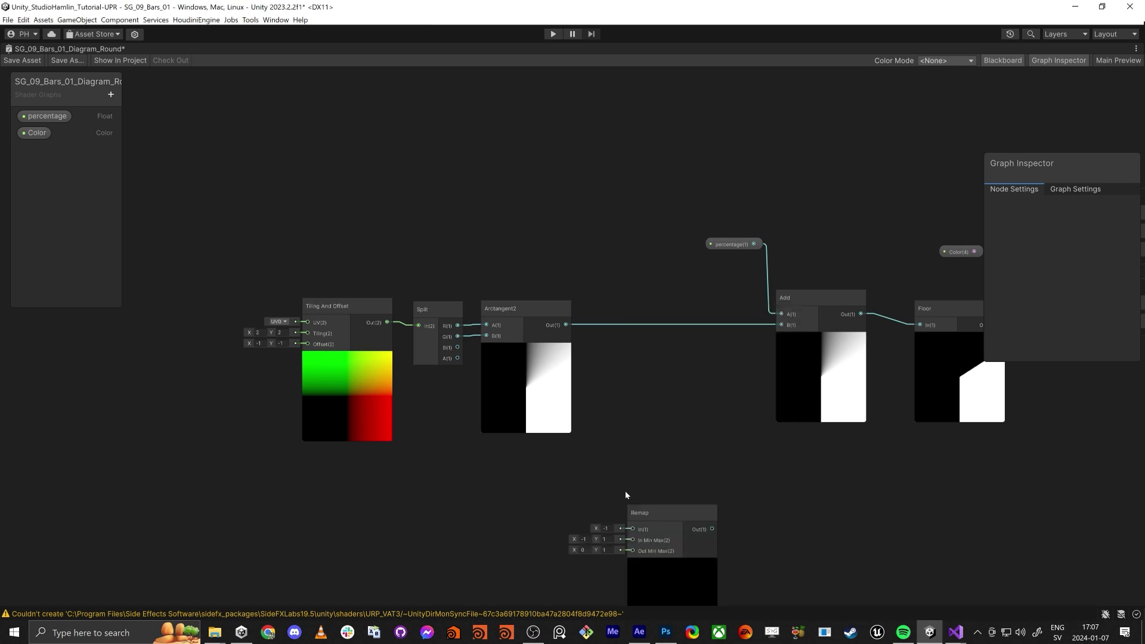
pyautogui.moveTo(656, 506); pyautogui.dragTo(670, 323)
pyautogui.moveTo(565, 325); pyautogui.dragTo(647, 341)
pyautogui.moveTo(727, 341); pyautogui.dragTo(781, 325)
pyautogui.moveTo(662, 335); pyautogui.dragTo(674, 325)
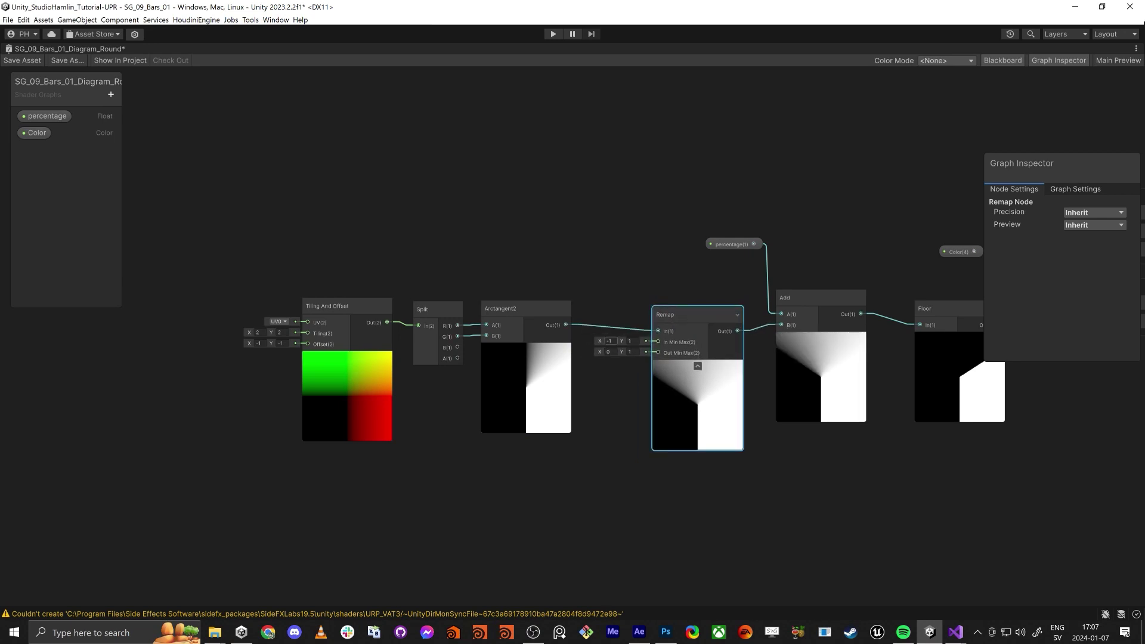
# Step: Set the Remap's In Min Max X to 0
pyautogui.write('0')
pyautogui.click(622, 361)
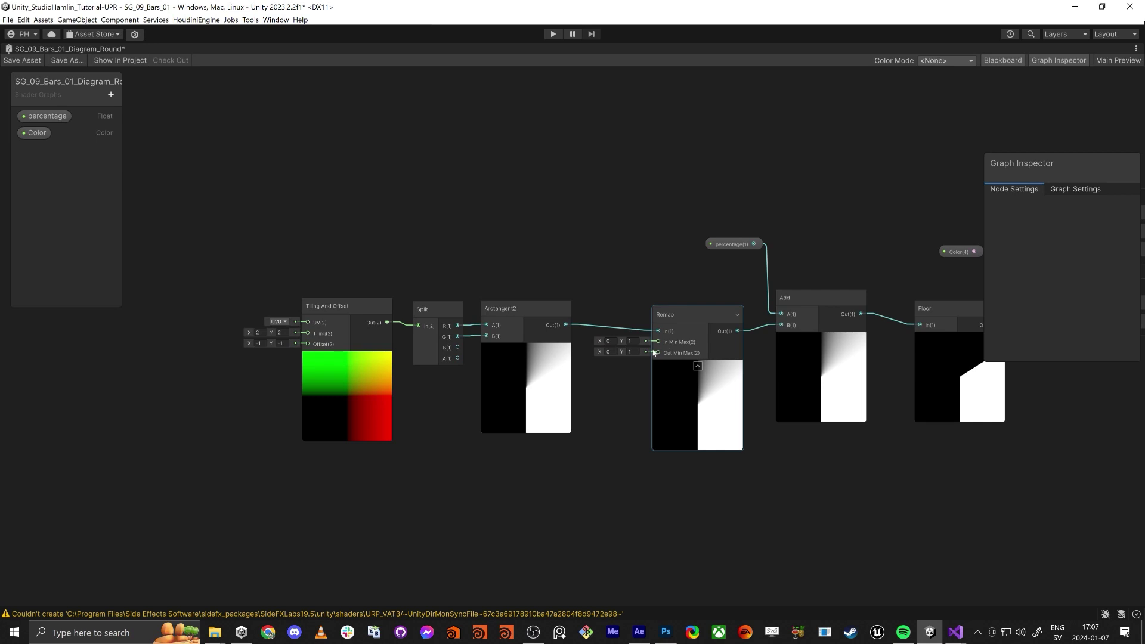
pyautogui.click(631, 352)
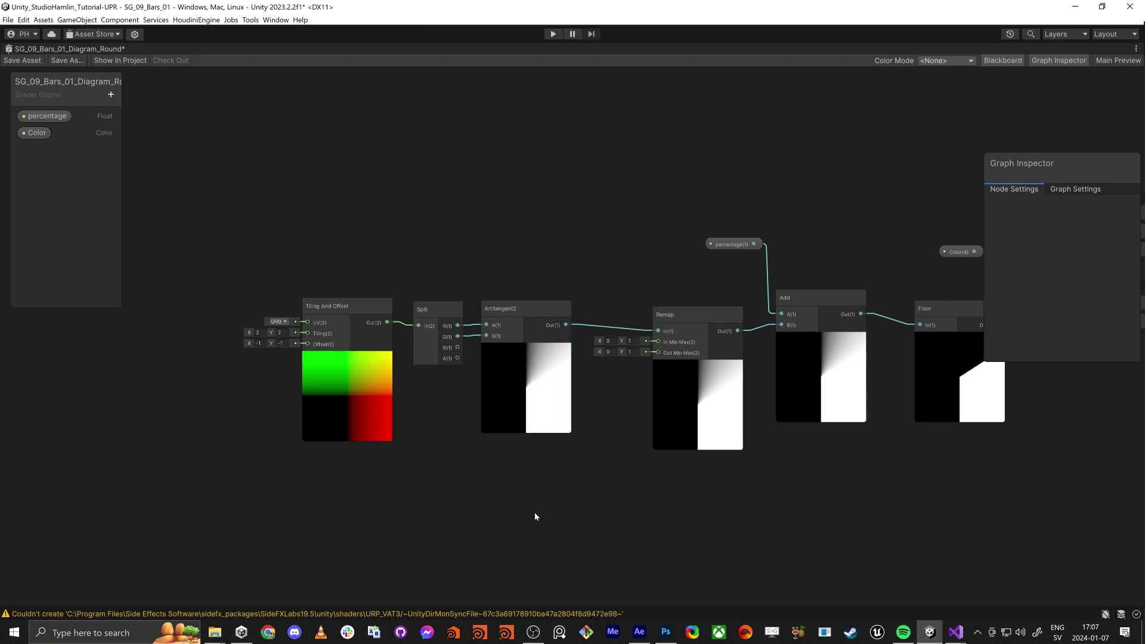
# Step: Add a Pi Constant node below the Remap
pyautogui.press('space')
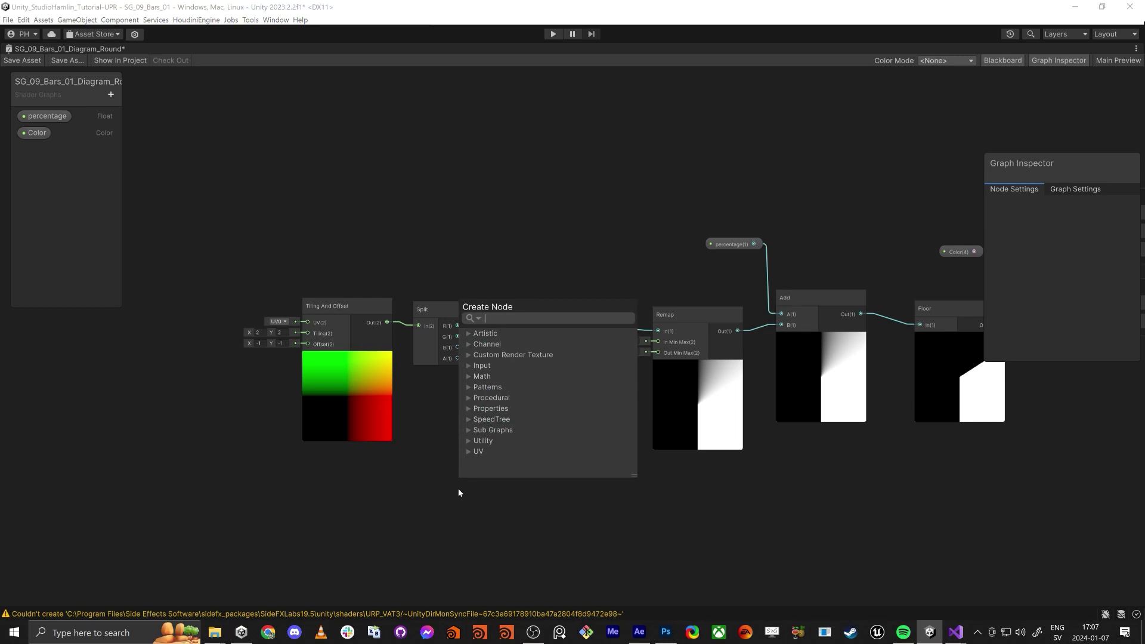
pyautogui.write('constant')
pyautogui.press('Return')
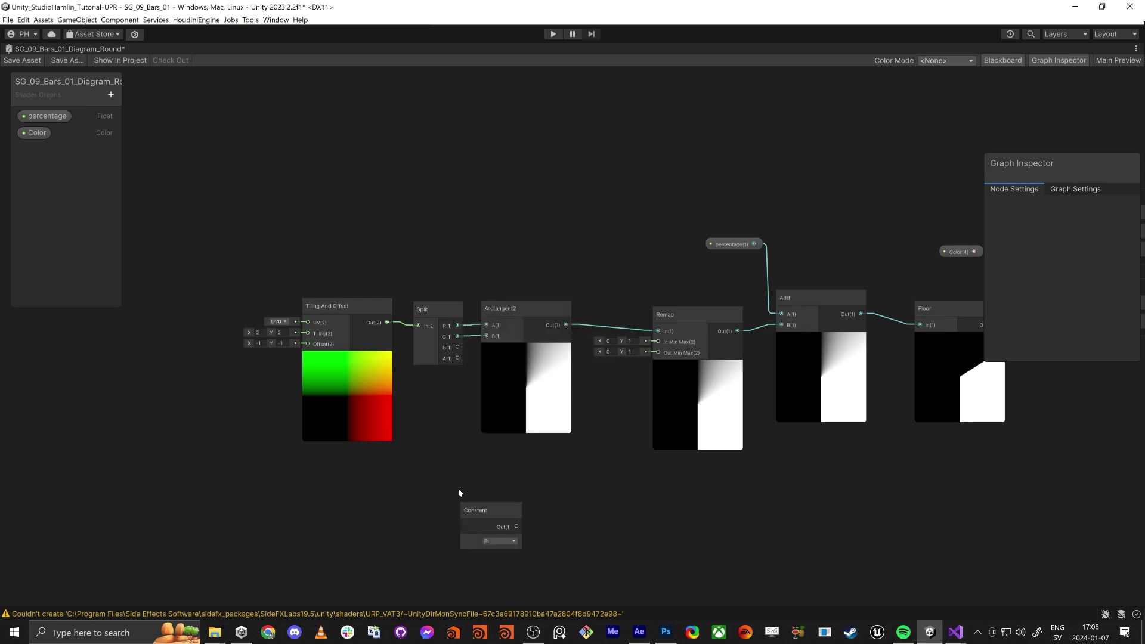
pyautogui.moveTo(486, 508); pyautogui.dragTo(420, 496)
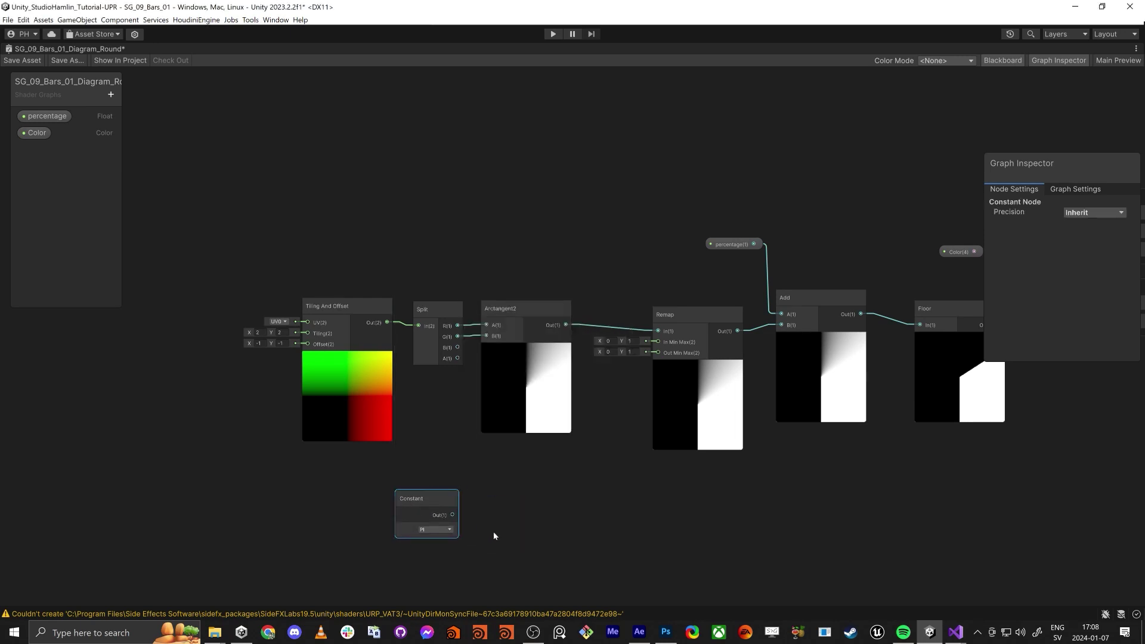
pyautogui.moveTo(482, 525); pyautogui.dragTo(484, 484, button='middle')
# Step: Add a Vector 2 node with the Constant feeding its X
pyautogui.press('space')
pyautogui.write('vec')
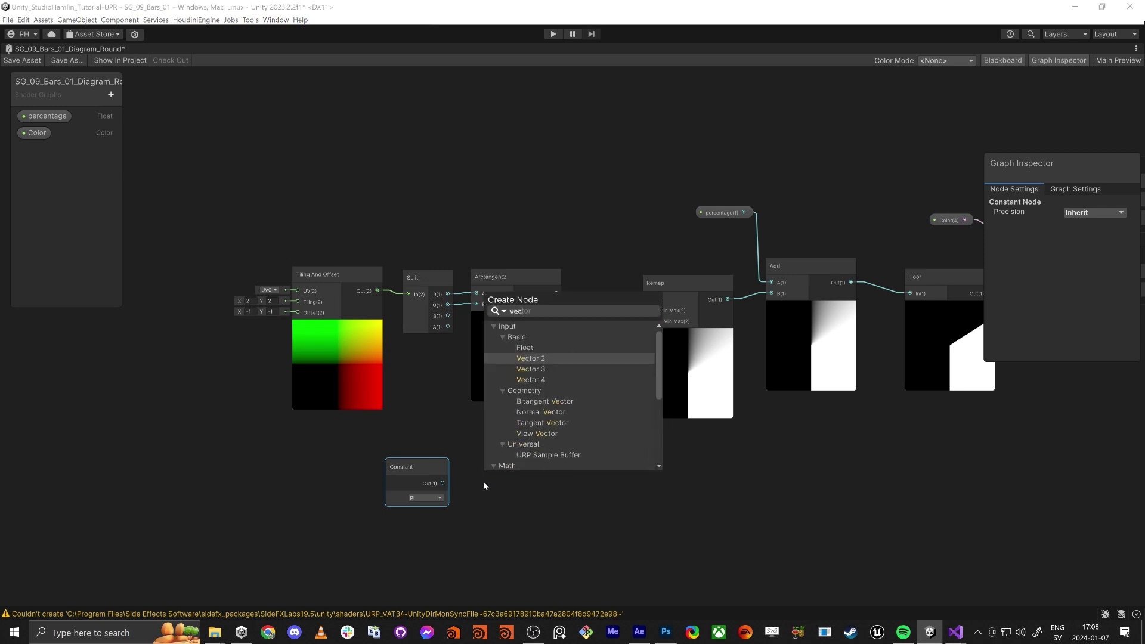
pyautogui.press('Return')
pyautogui.moveTo(507, 502); pyautogui.dragTo(566, 470)
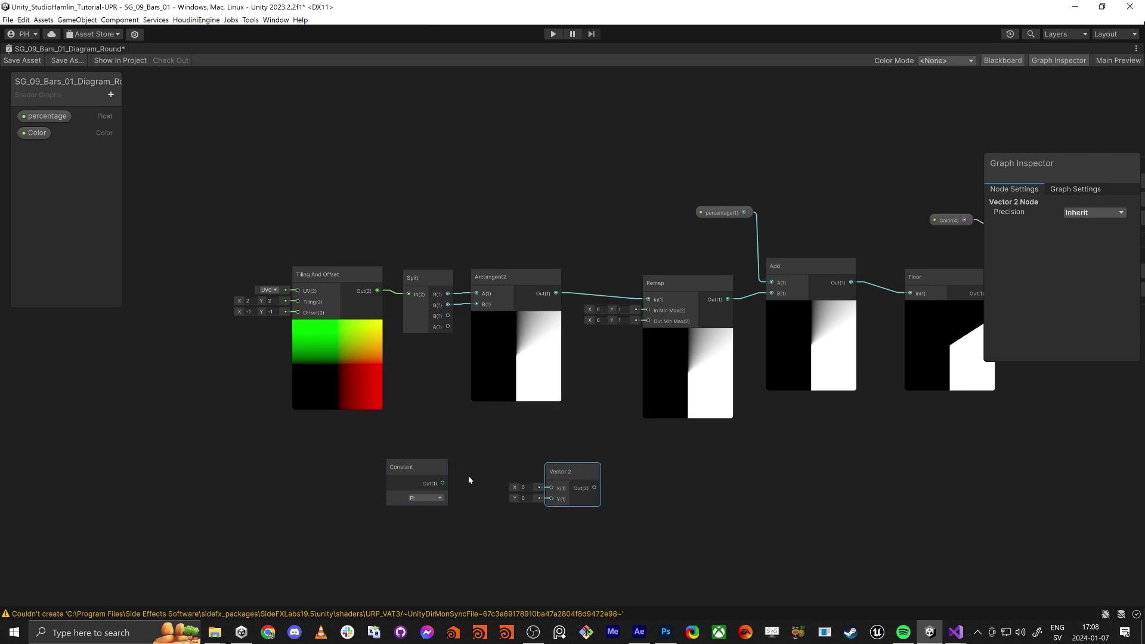
pyautogui.moveTo(443, 483); pyautogui.dragTo(559, 491)
pyautogui.moveTo(483, 523); pyautogui.dragTo(465, 466, button='middle')
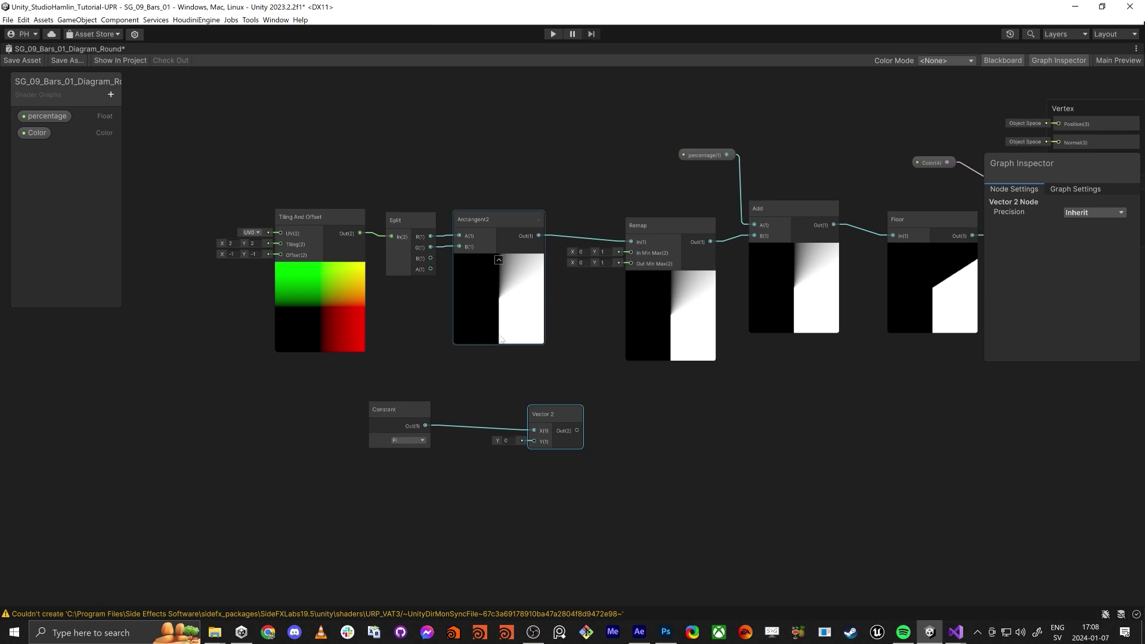
pyautogui.moveTo(543, 413); pyautogui.dragTo(535, 409)
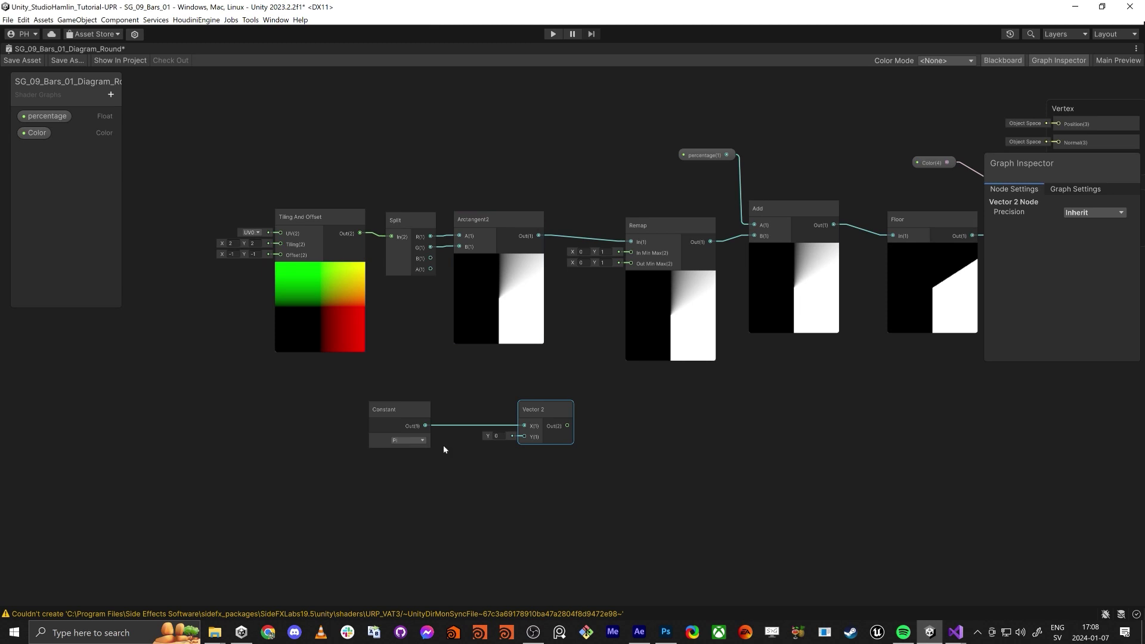
# Step: Feed the negated Constant into Vector 2's Y and wire Vector 2 to Remap's In Min Max
pyautogui.press('space')
pyautogui.write('nega')
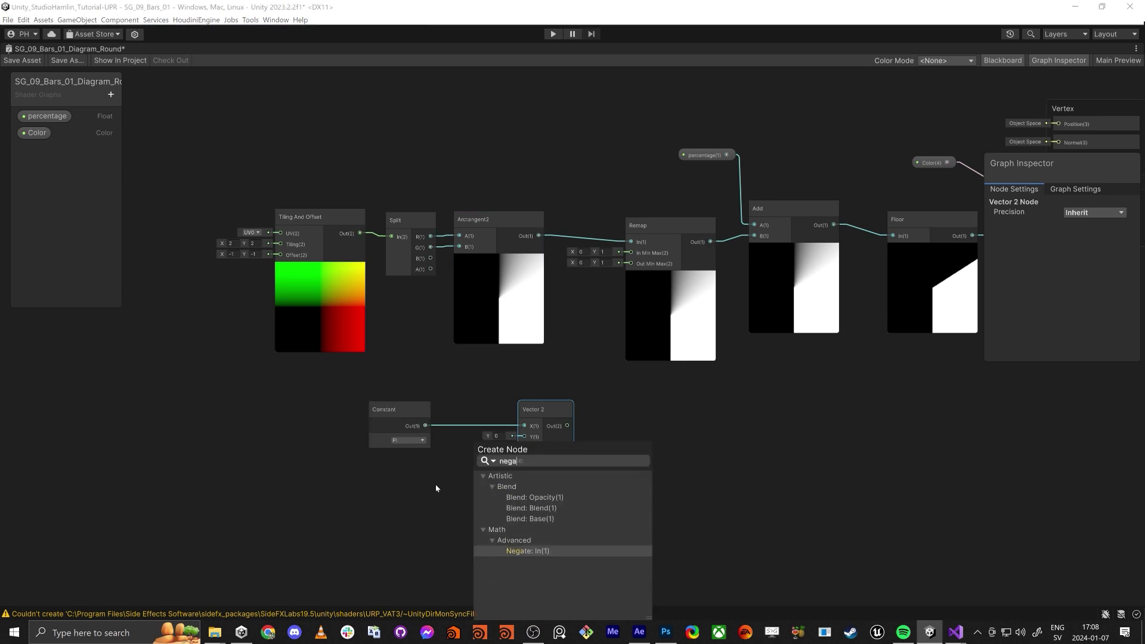
pyautogui.press('Return')
pyautogui.moveTo(403, 412); pyautogui.dragTo(369, 414)
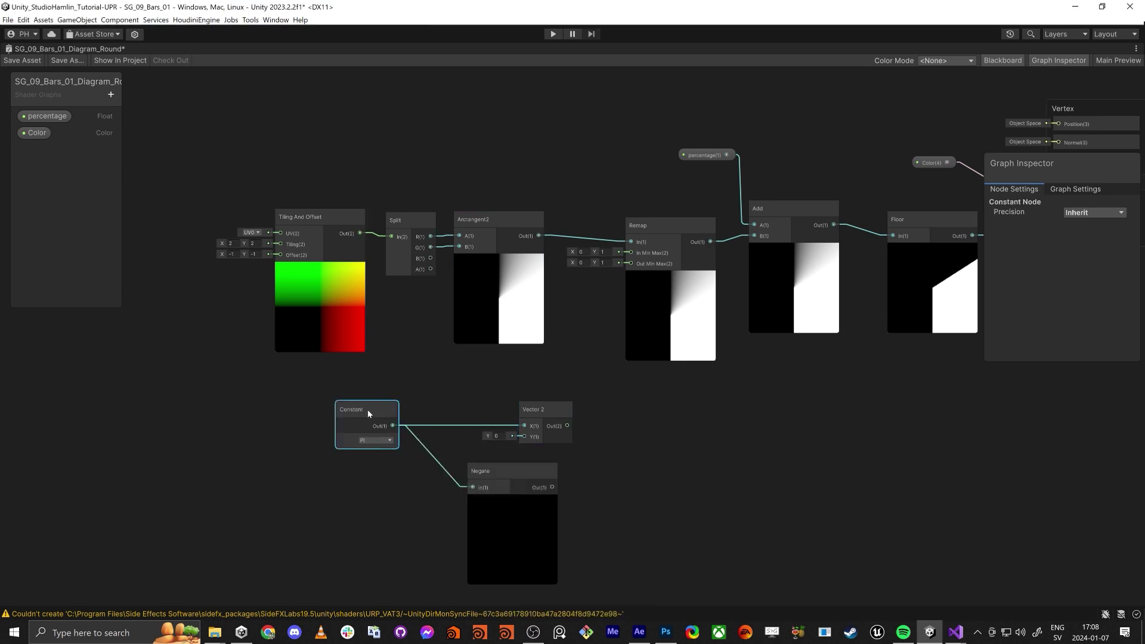
pyautogui.moveTo(517, 472); pyautogui.dragTo(524, 437)
pyautogui.moveTo(540, 412); pyautogui.dragTo(553, 401)
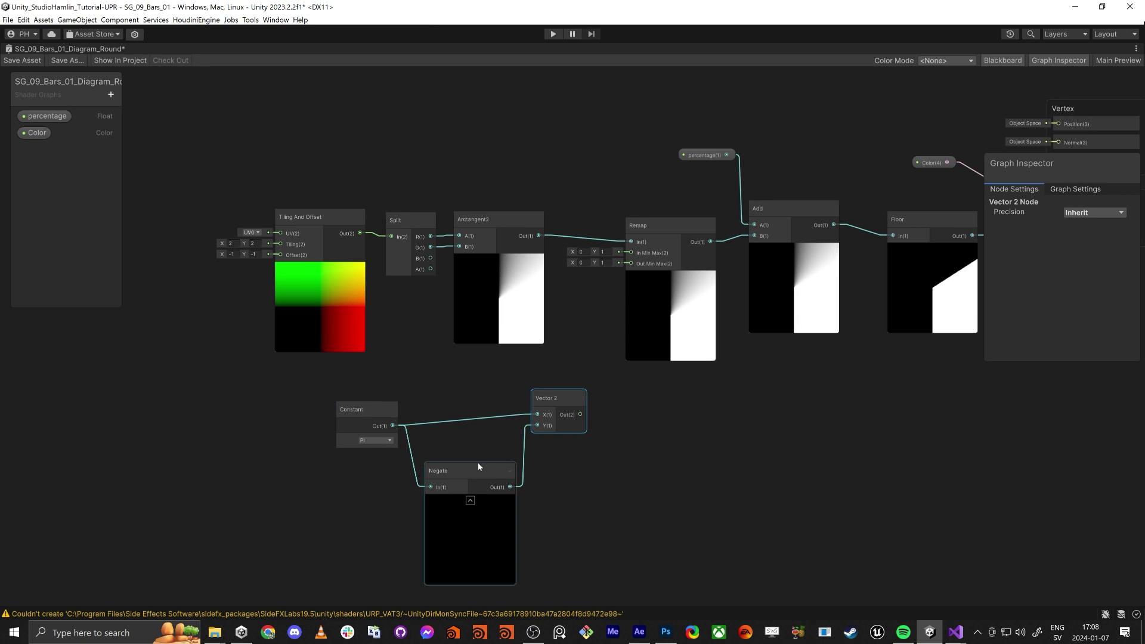
pyautogui.moveTo(581, 415); pyautogui.dragTo(632, 253)
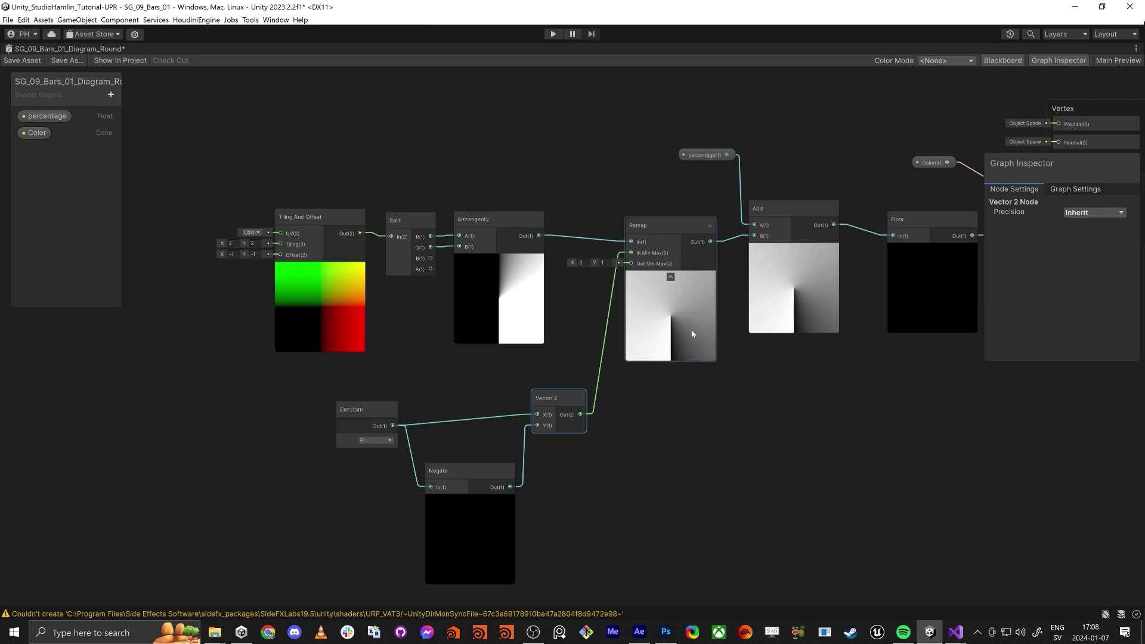
pyautogui.moveTo(805, 380); pyautogui.dragTo(717, 415, button='middle')
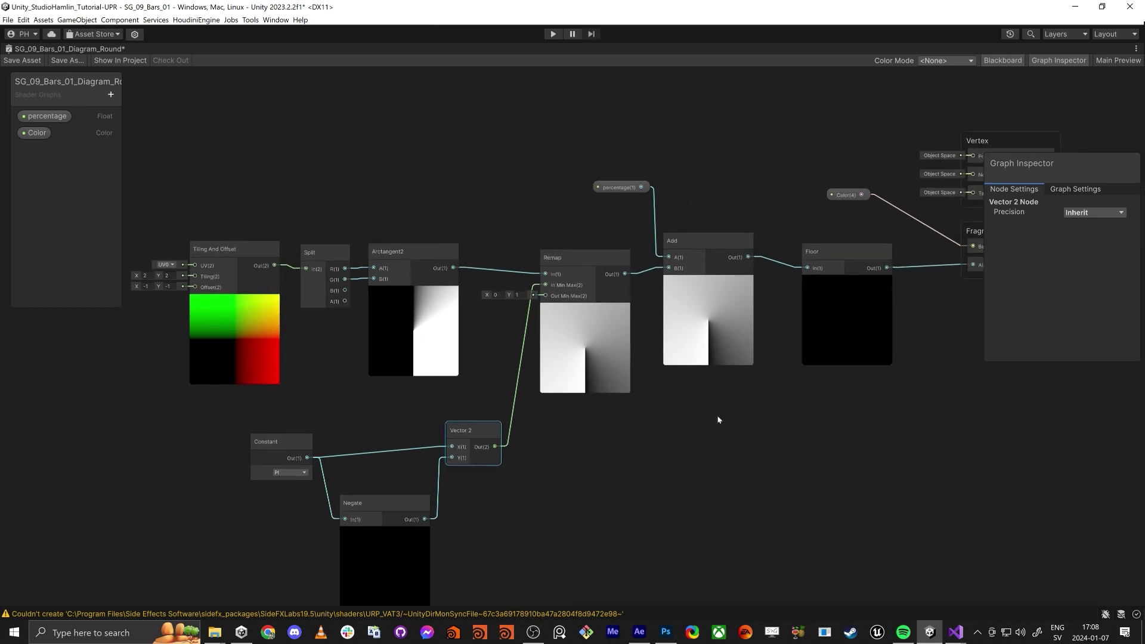
# Step: Raise the percentage default to preview the fill, then reset it to 0
pyautogui.moveTo(743, 183); pyautogui.dragTo(714, 191, button='middle')
pyautogui.click(544, 218)
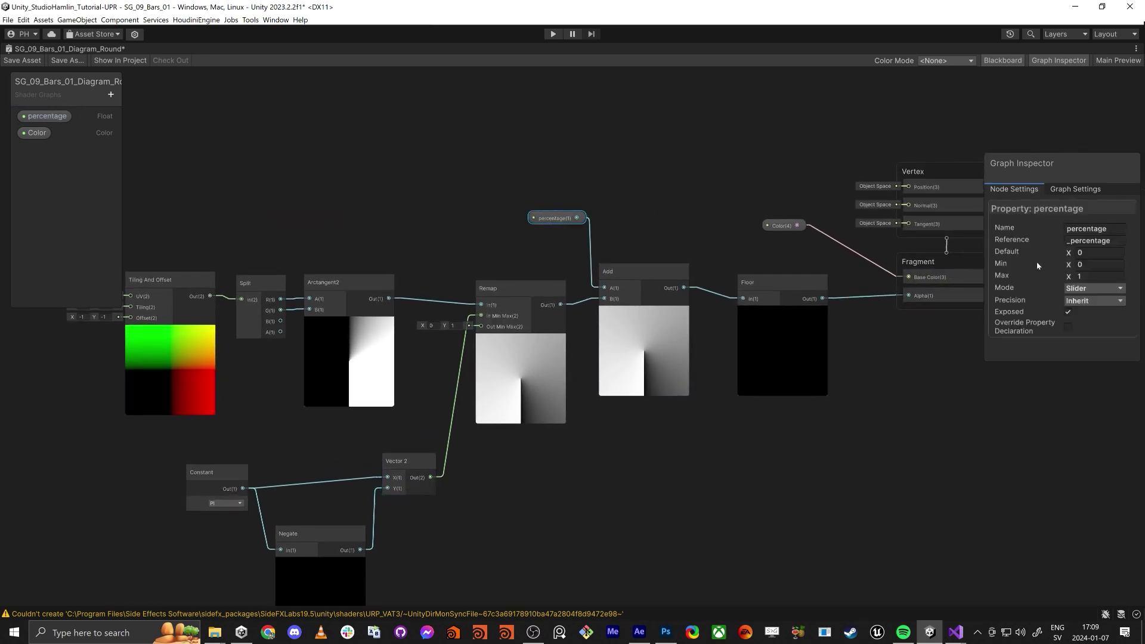
pyautogui.moveTo(1068, 254); pyautogui.dragTo(1089, 253)
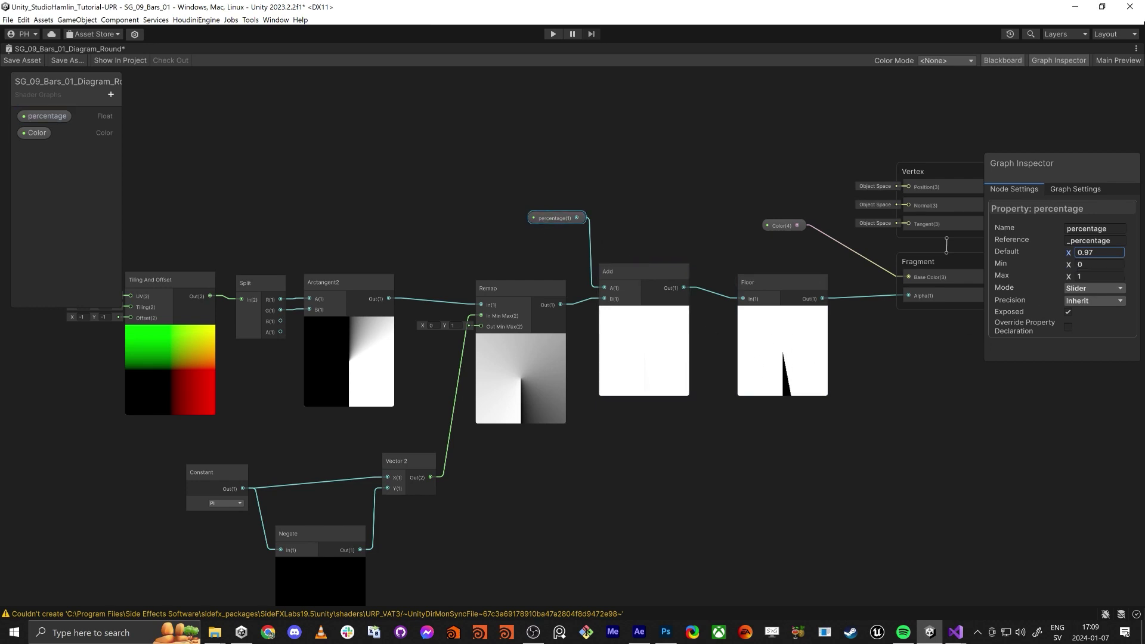
pyautogui.press('BackSpace')
pyautogui.press('BackSpace')
pyautogui.press('BackSpace')
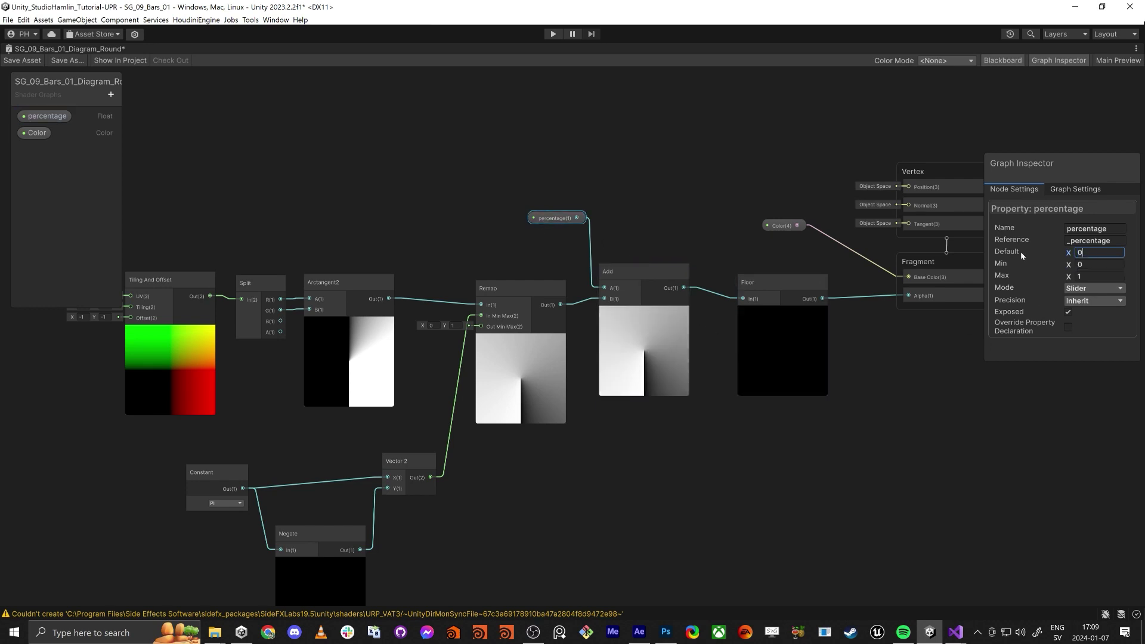
# Step: Reposition the percentage and Color nodes and shift the main node chain left
pyautogui.scroll(-3, 863, 493)
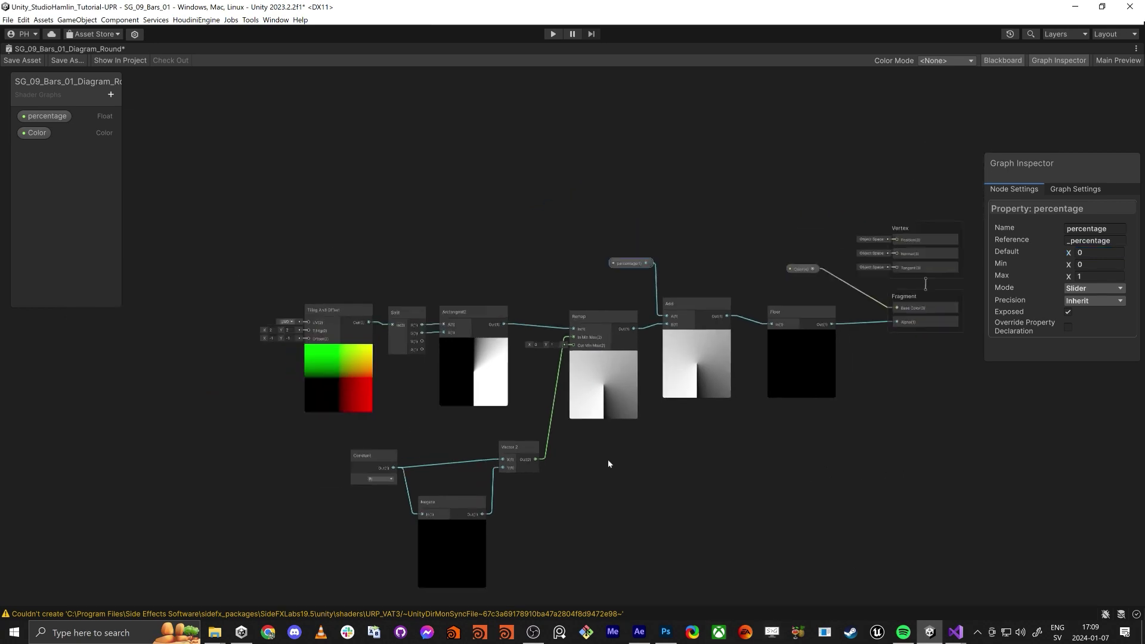
pyautogui.moveTo(626, 263); pyautogui.dragTo(605, 281)
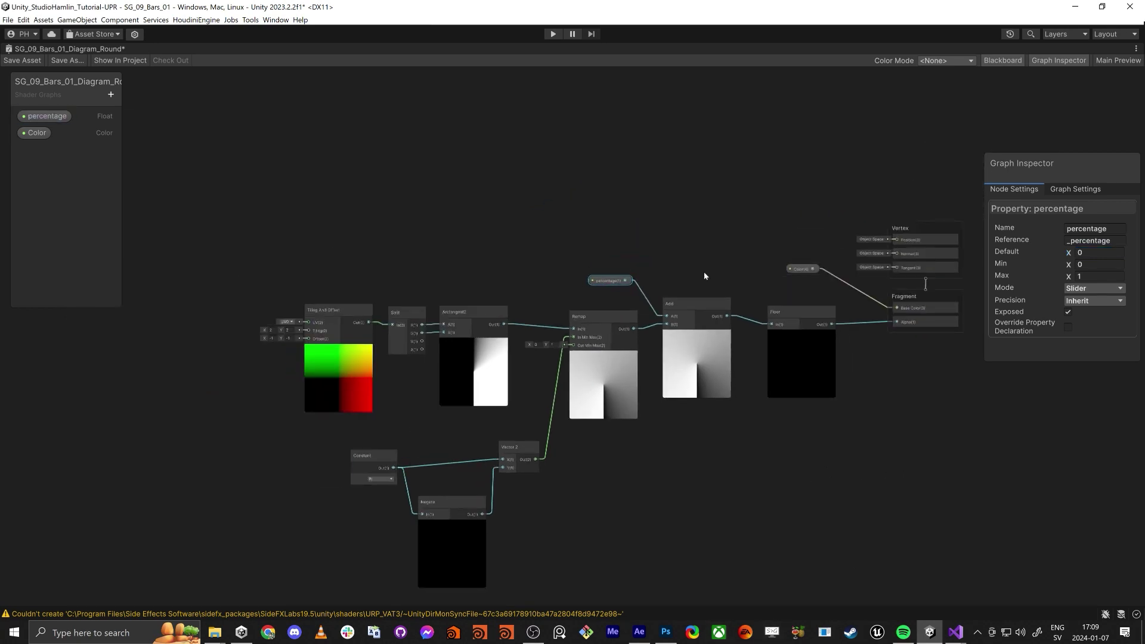
pyautogui.moveTo(800, 277); pyautogui.dragTo(825, 287)
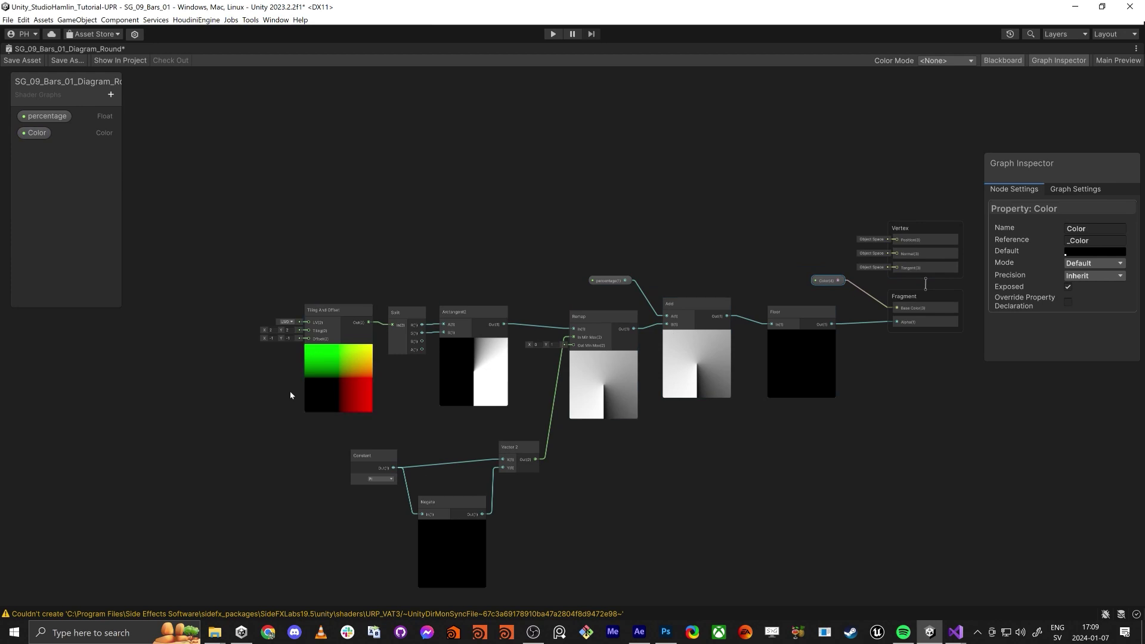
pyautogui.moveTo(242, 255); pyautogui.dragTo(420, 347)
pyautogui.moveTo(737, 551); pyautogui.dragTo(794, 537)
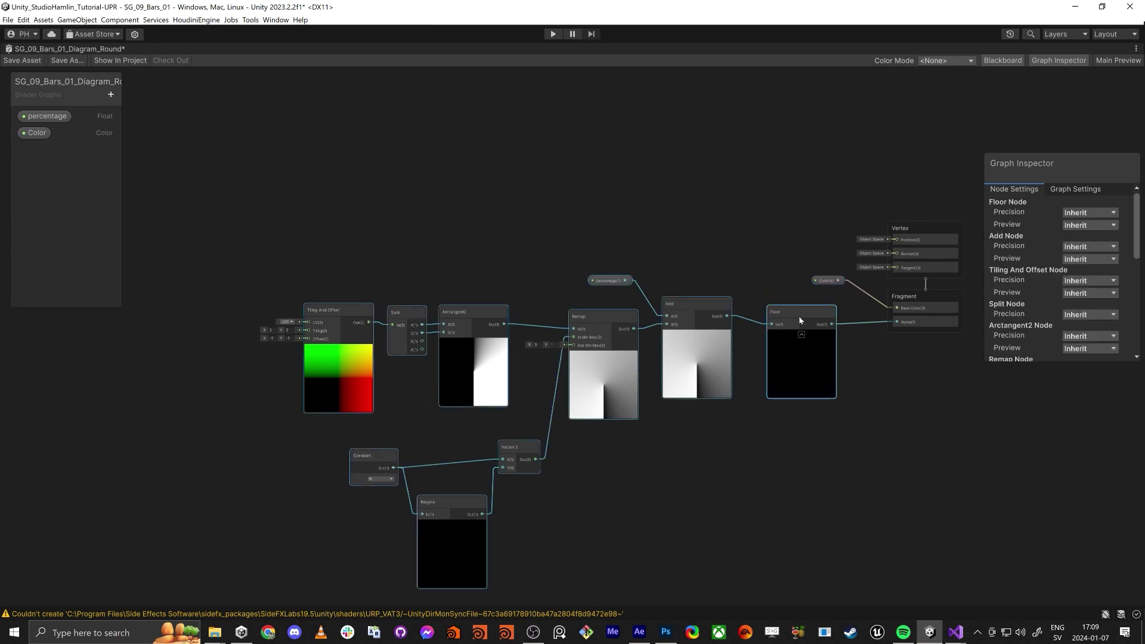
pyautogui.moveTo(799, 316); pyautogui.dragTo(766, 317)
pyautogui.click(713, 462)
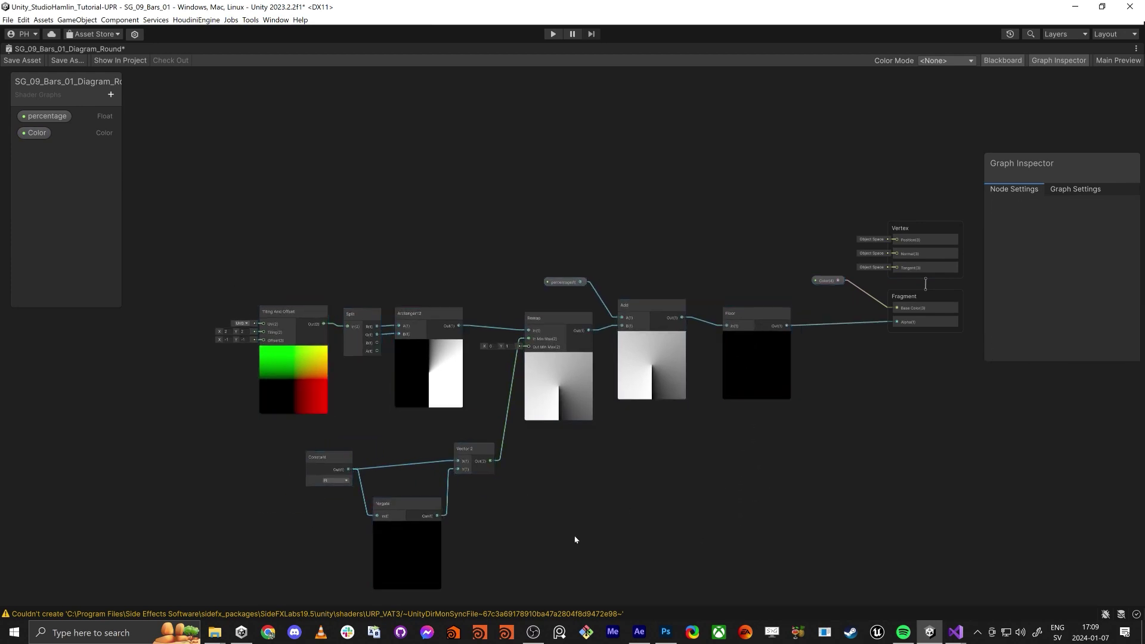
pyautogui.moveTo(575, 539); pyautogui.dragTo(616, 439, button='middle')
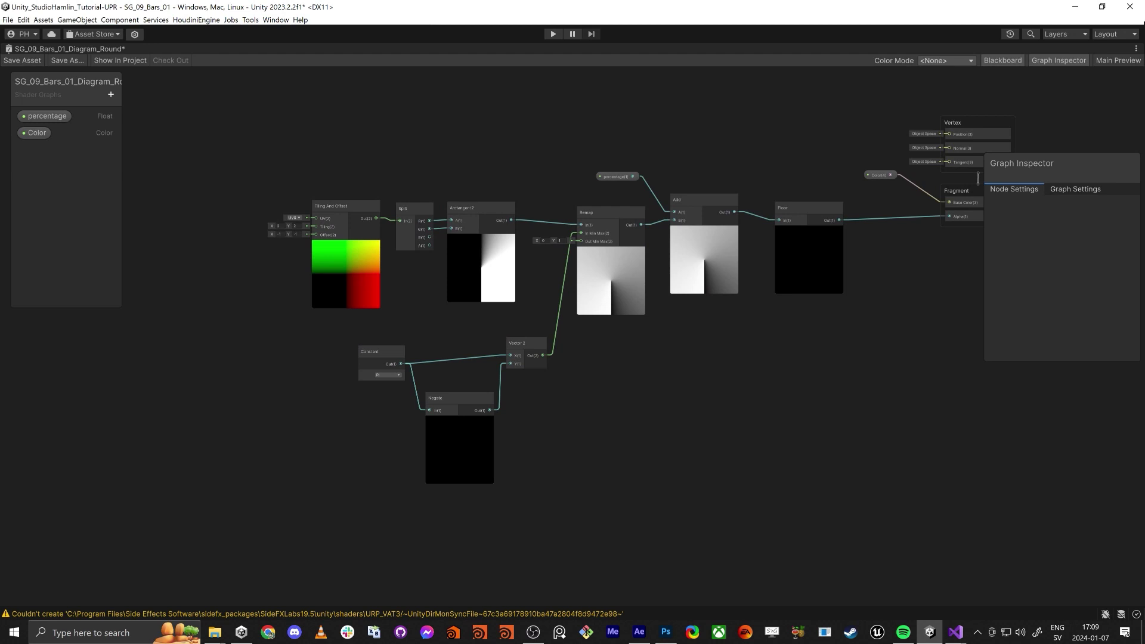
pyautogui.hotkey('alt', 'Tab')
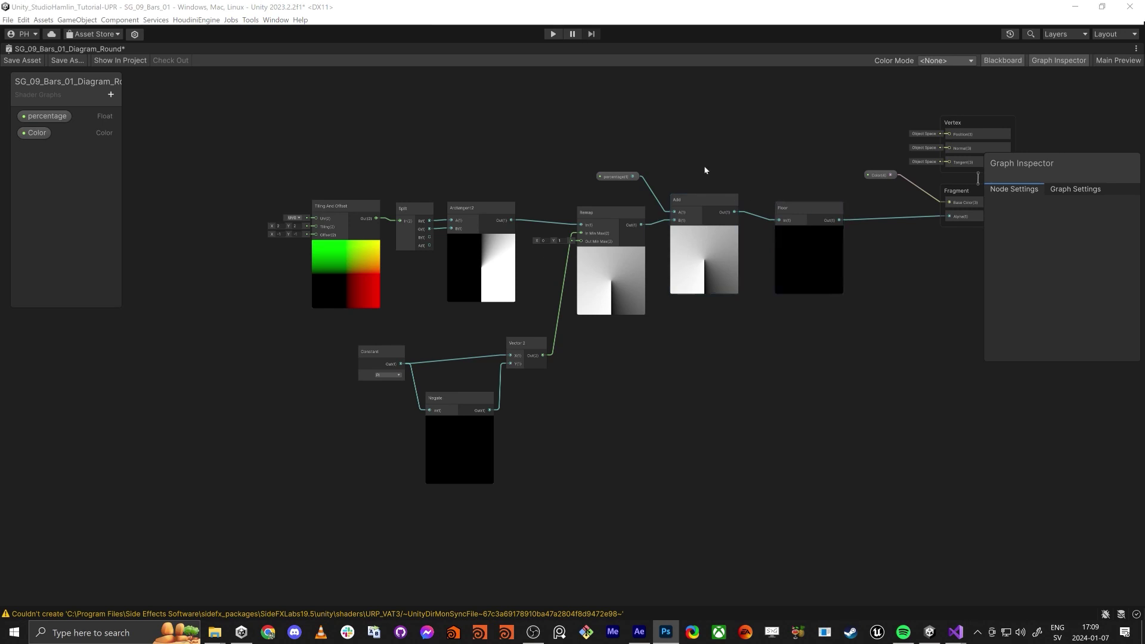
pyautogui.moveTo(805, 383); pyautogui.dragTo(708, 395, button='middle')
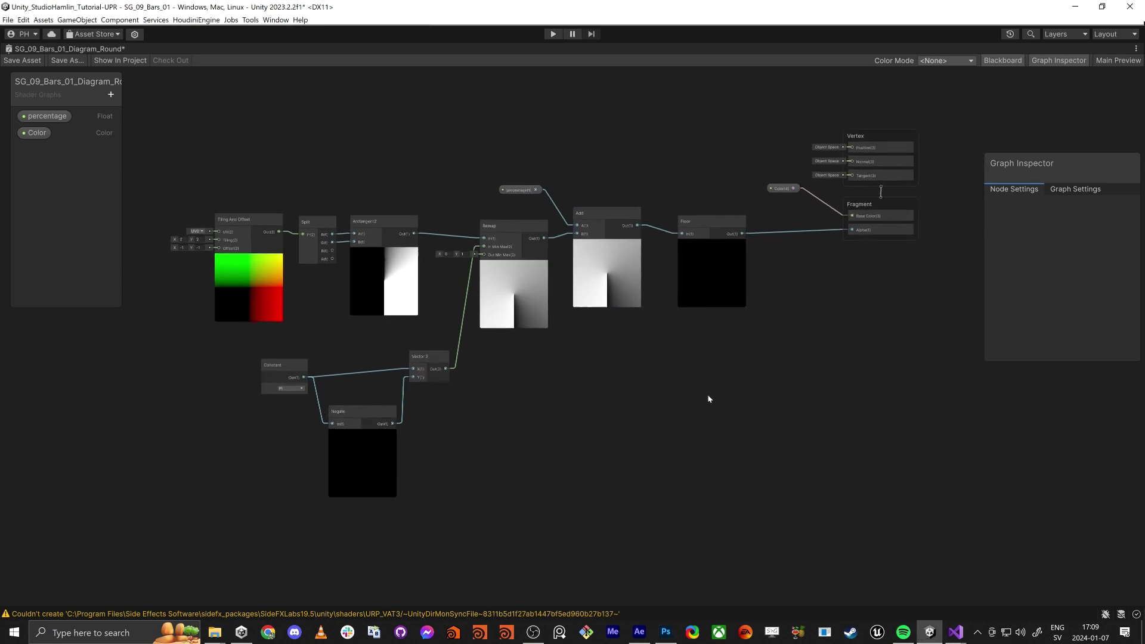
pyautogui.moveTo(621, 443); pyautogui.dragTo(669, 346, button='middle')
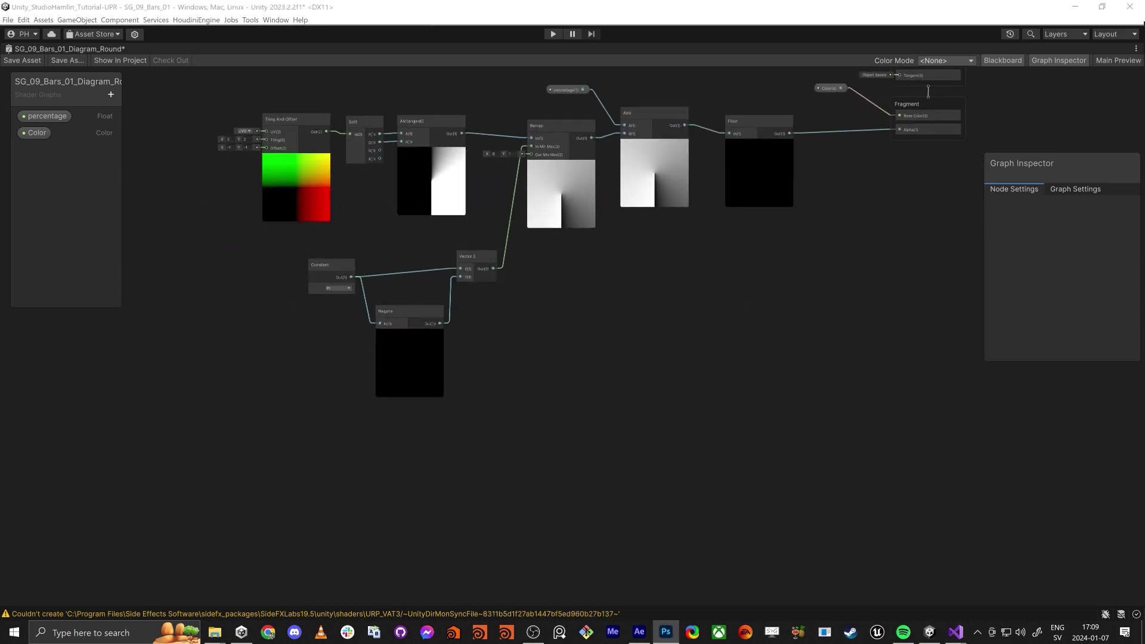
pyautogui.moveTo(651, 326); pyautogui.dragTo(679, 355, button='middle')
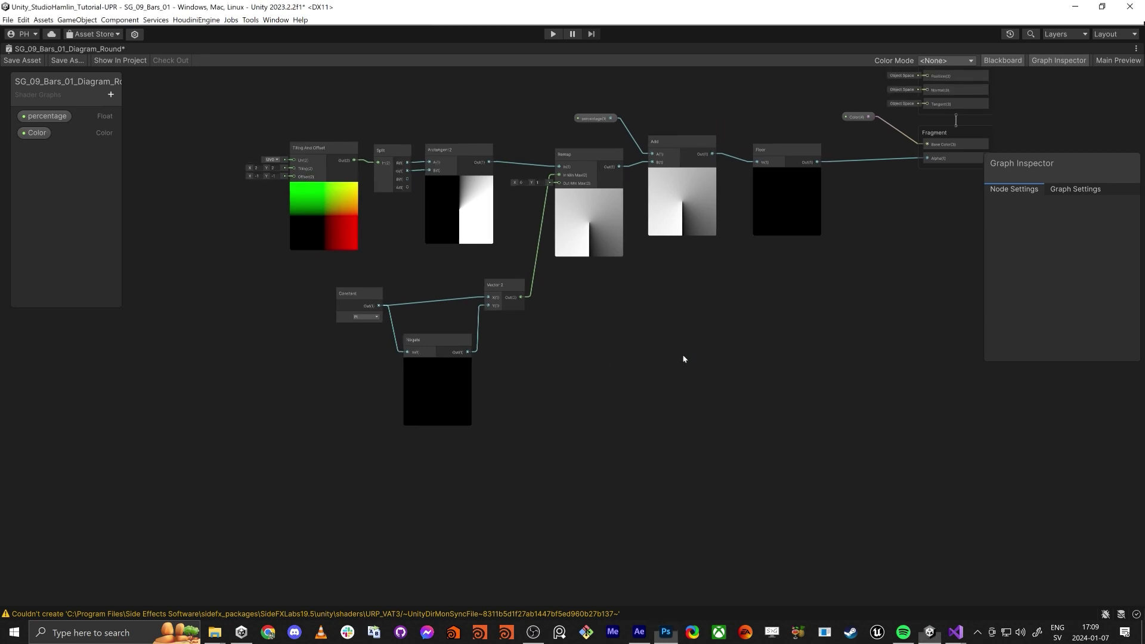
# Step: Collapse the Negate preview and tuck the Negate and Constant nodes closer together
pyautogui.click(434, 363)
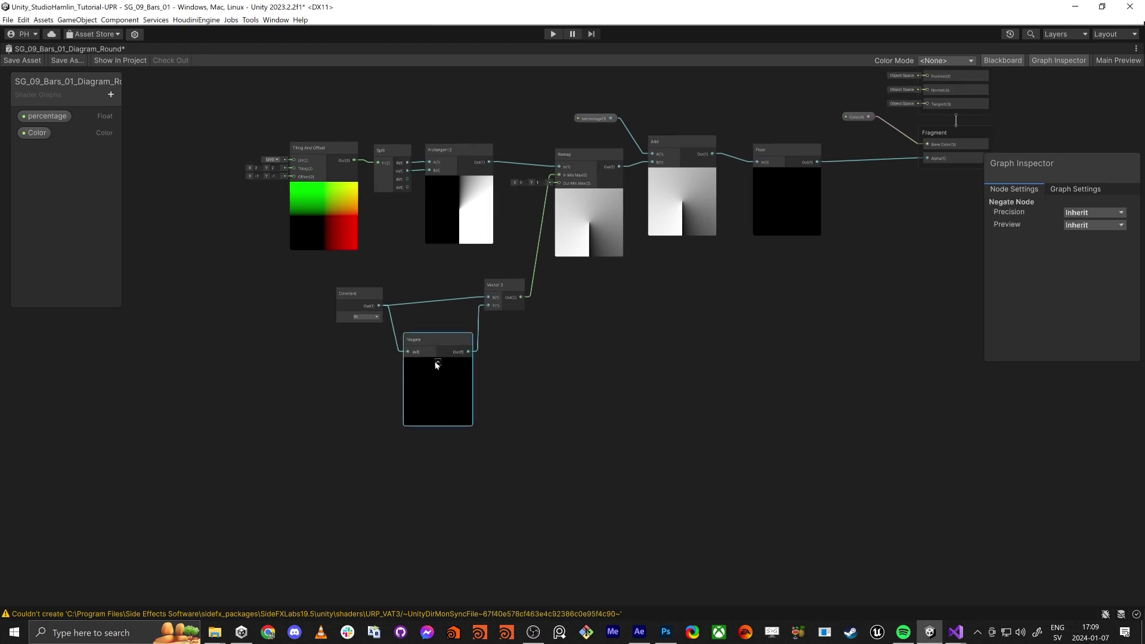
pyautogui.click(438, 364)
pyautogui.moveTo(437, 345); pyautogui.dragTo(458, 324)
pyautogui.moveTo(353, 301); pyautogui.dragTo(382, 291)
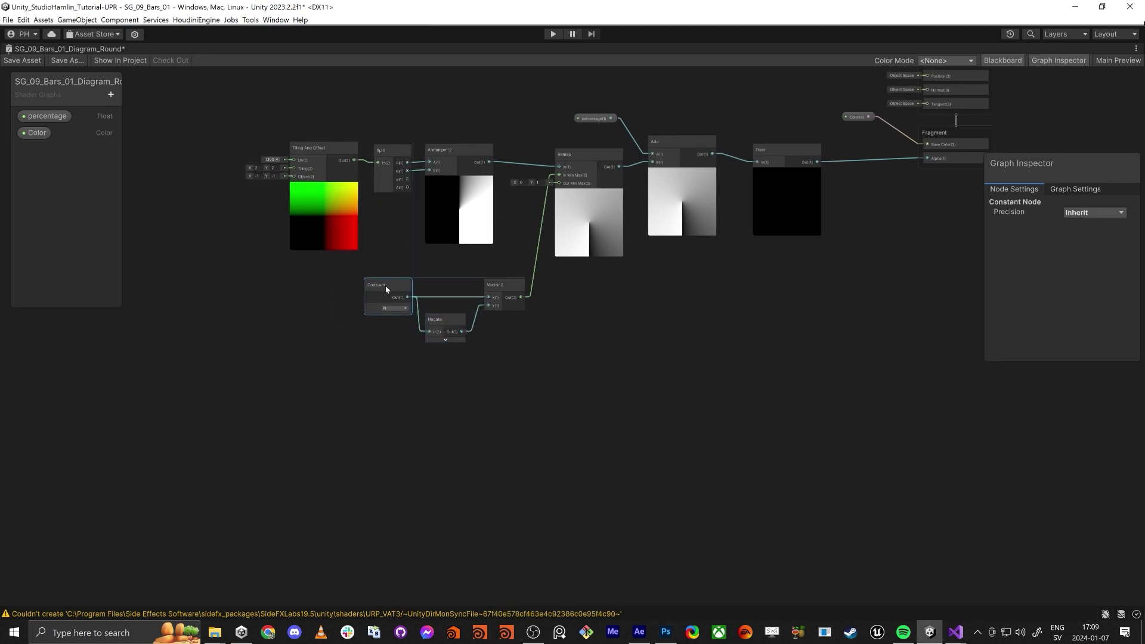
pyautogui.click(606, 399)
# Step: Add an Ellipse node to the graph
pyautogui.press('space')
pyautogui.write('el')
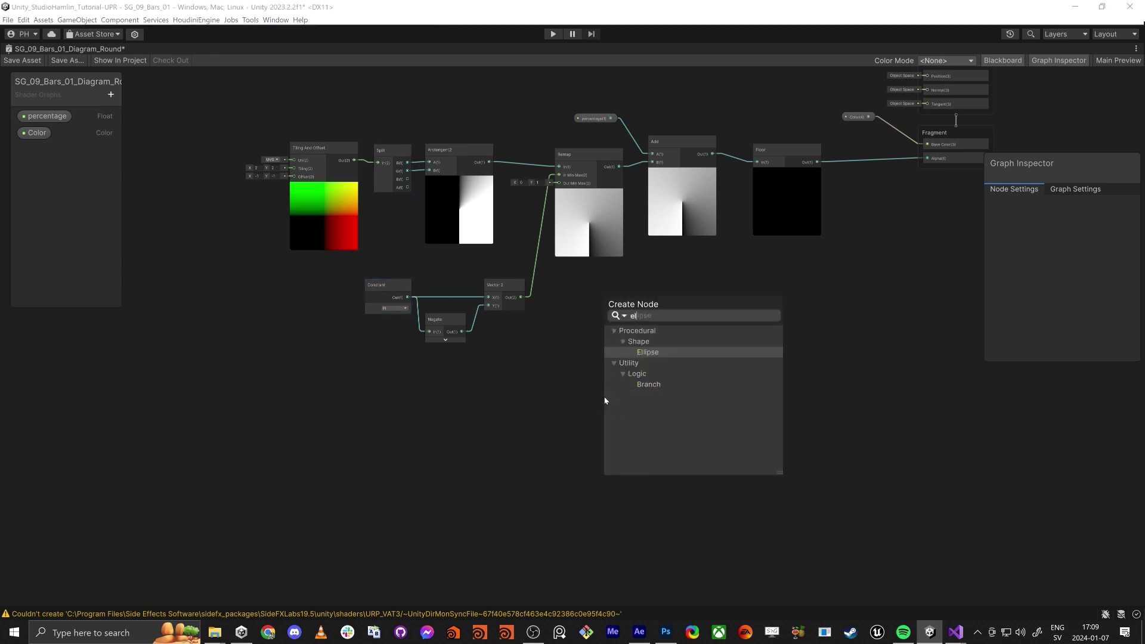
pyautogui.press('Return')
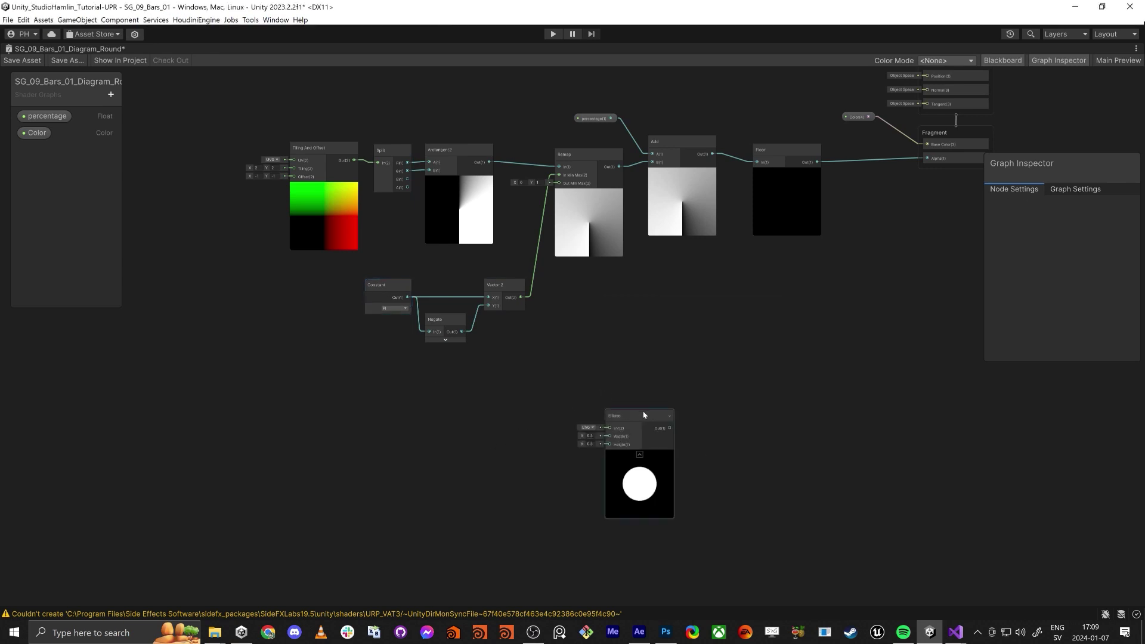
pyautogui.moveTo(641, 416); pyautogui.dragTo(624, 354)
pyautogui.click(384, 425)
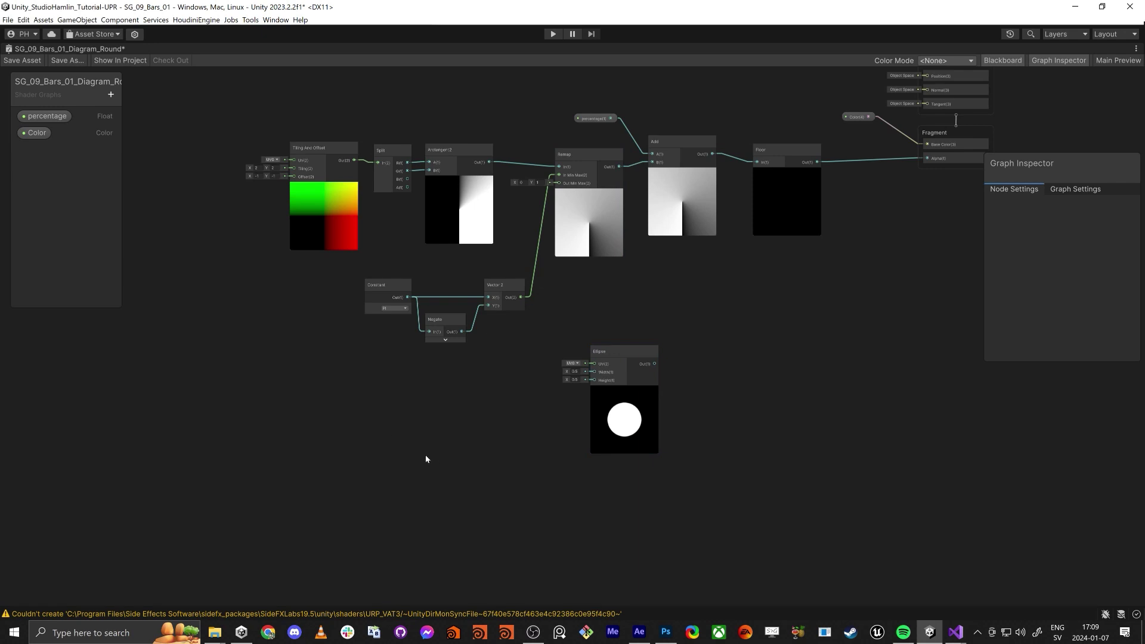
pyautogui.press('space')
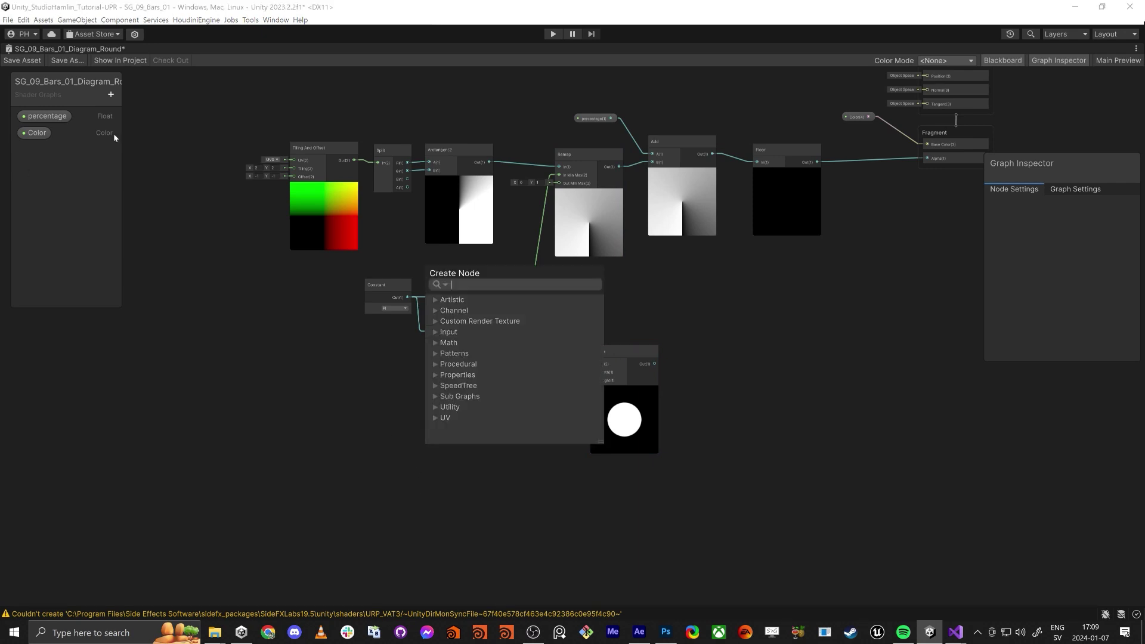
pyautogui.click(90, 162)
# Step: Create Float properties named Radius Big and Radius Small
pyautogui.click(111, 94)
pyautogui.click(145, 134)
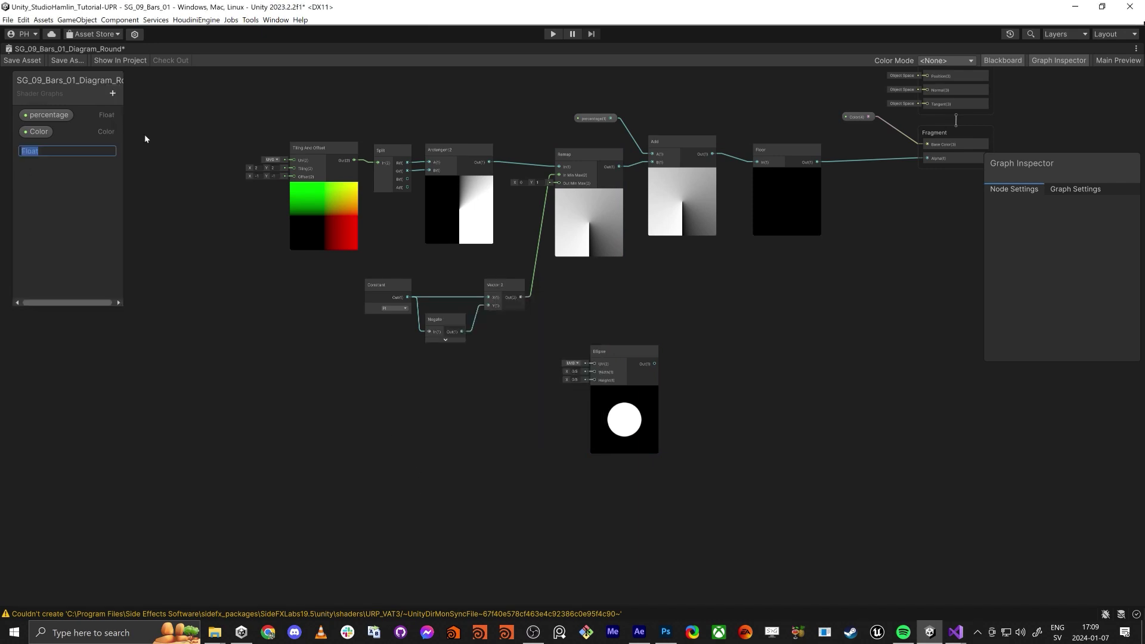
pyautogui.write('Radius B')
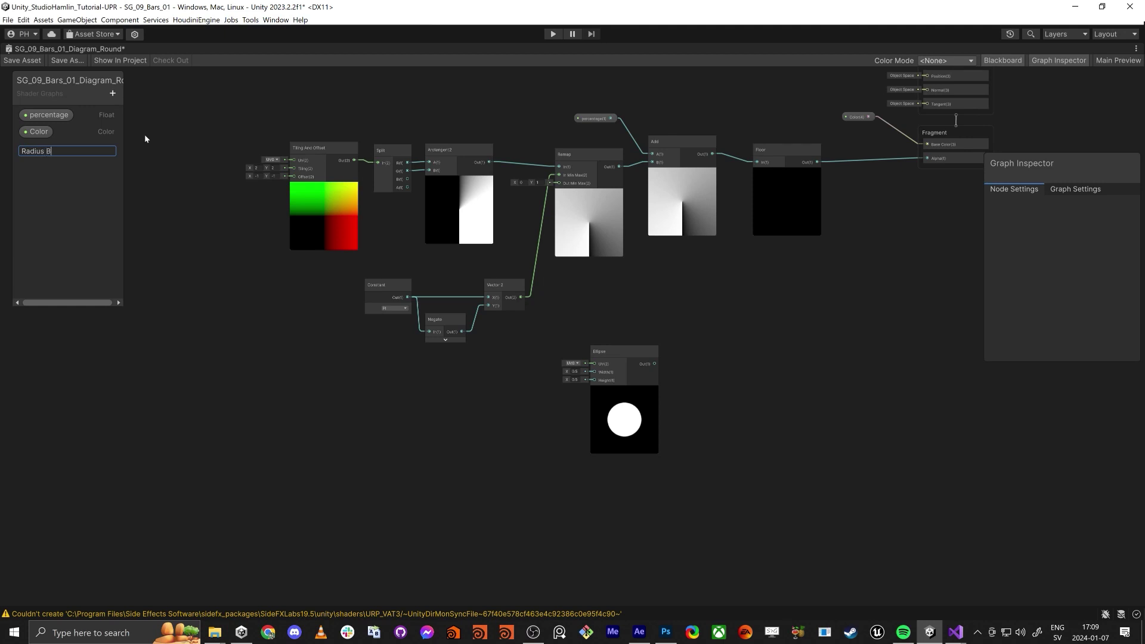
pyautogui.write('ig')
pyautogui.press('Return')
pyautogui.click(113, 94)
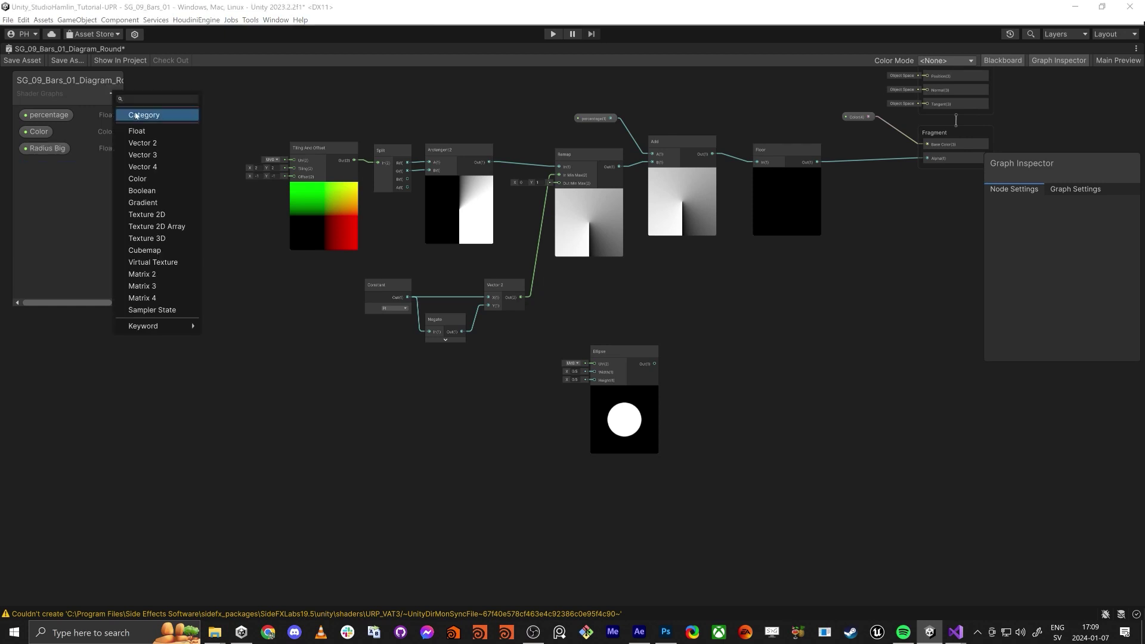
pyautogui.click(139, 131)
pyautogui.write('Radius ')
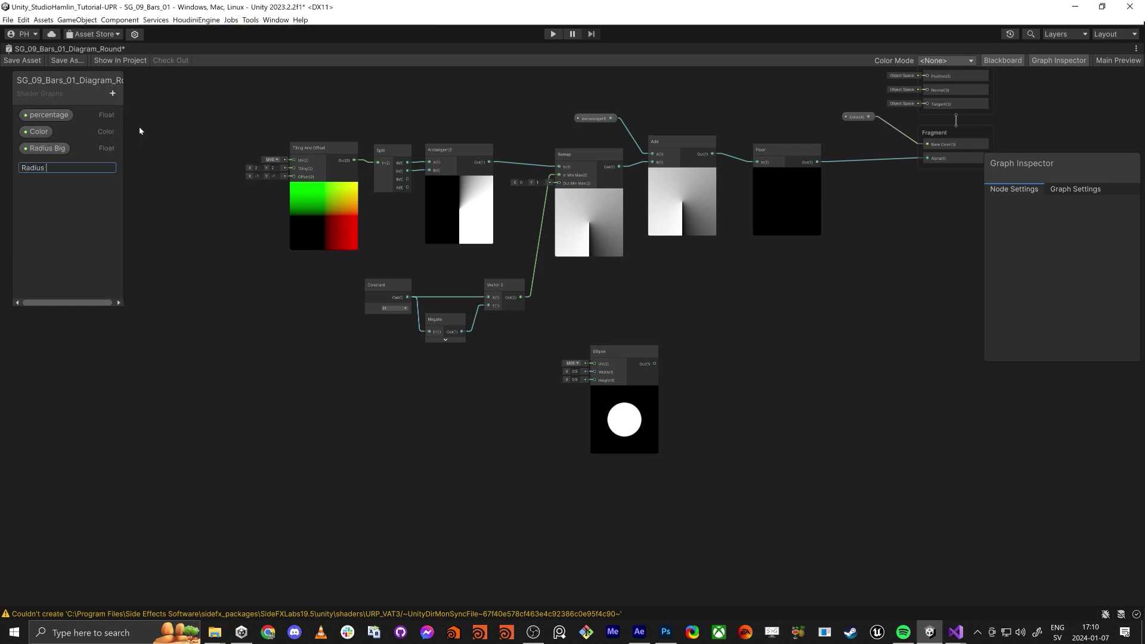
pyautogui.write('Small')
pyautogui.press('Return')
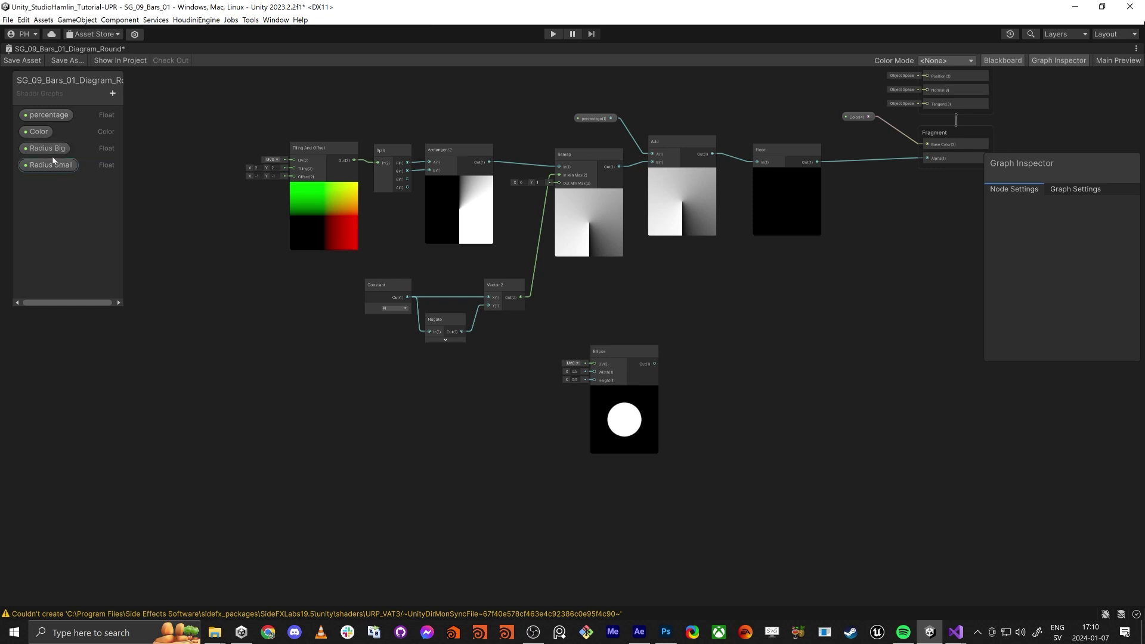
# Step: Place Radius Big and Radius Small as nodes on the canvas
pyautogui.moveTo(49, 149); pyautogui.dragTo(353, 385)
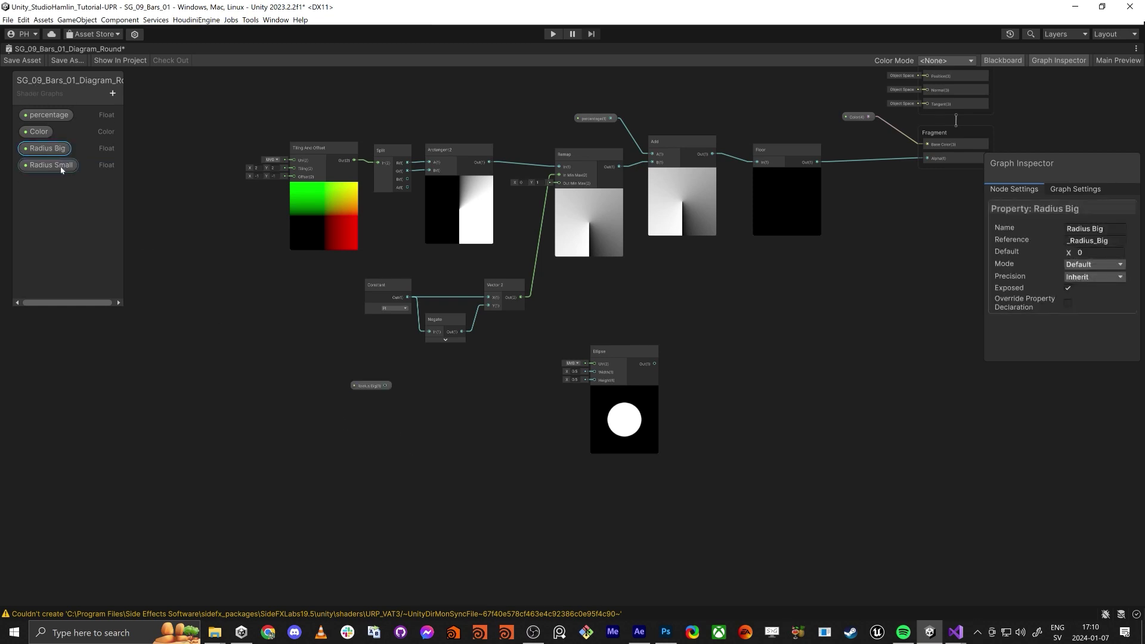
pyautogui.moveTo(62, 169); pyautogui.dragTo(369, 427)
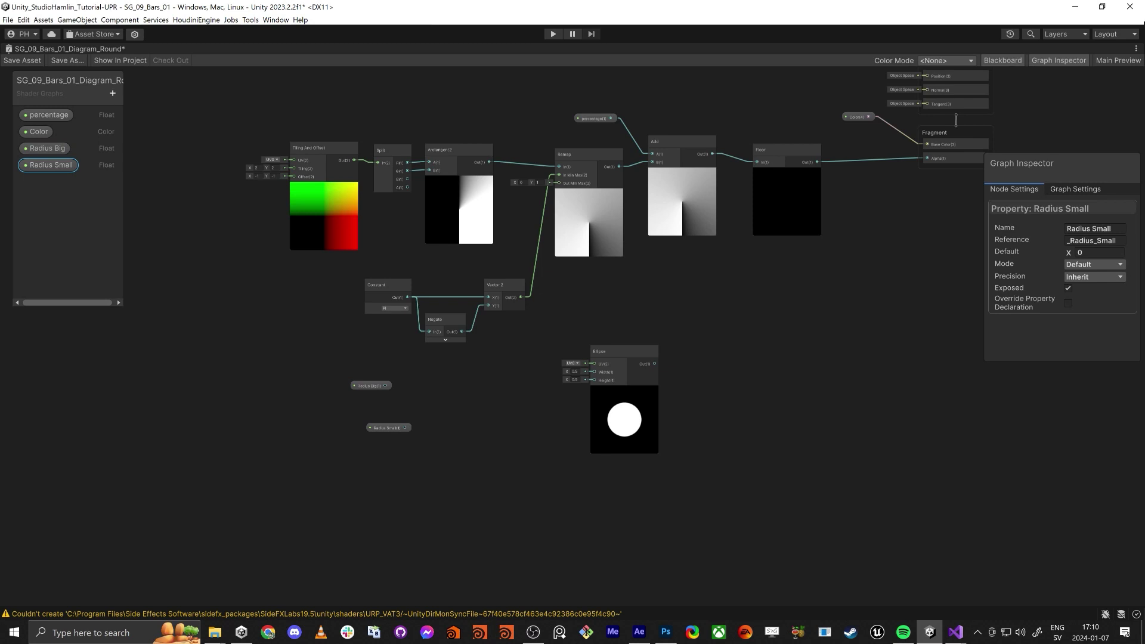
pyautogui.hotkey('alt', 'Tab')
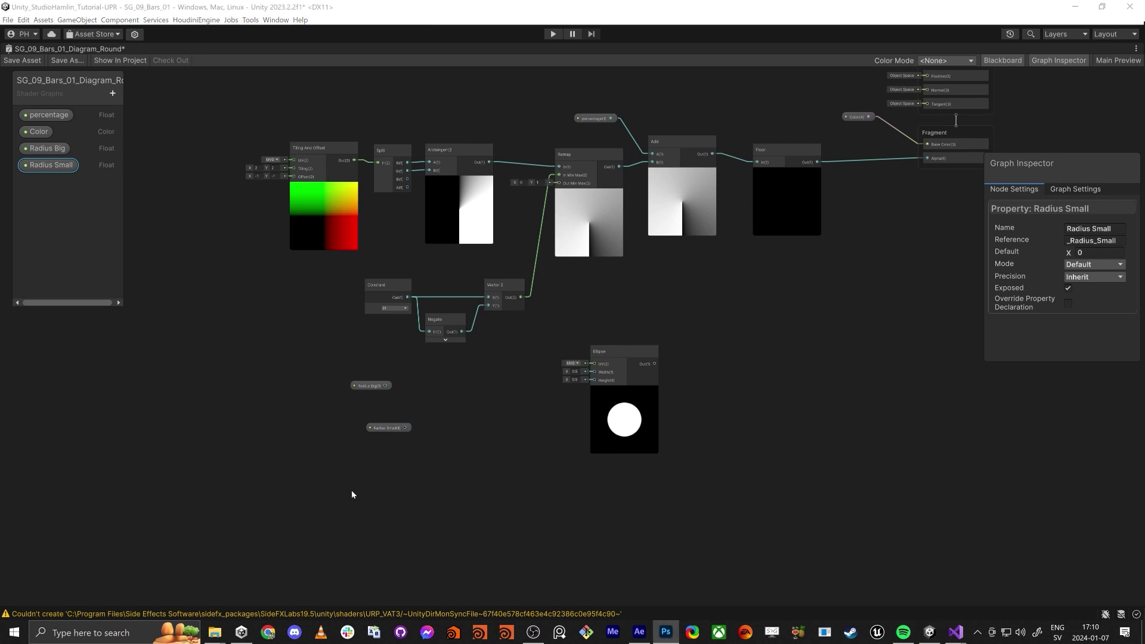
# Step: Drive the Ellipse's width and height with Radius Big, defaulting to 0.8
pyautogui.moveTo(371, 386); pyautogui.dragTo(494, 375)
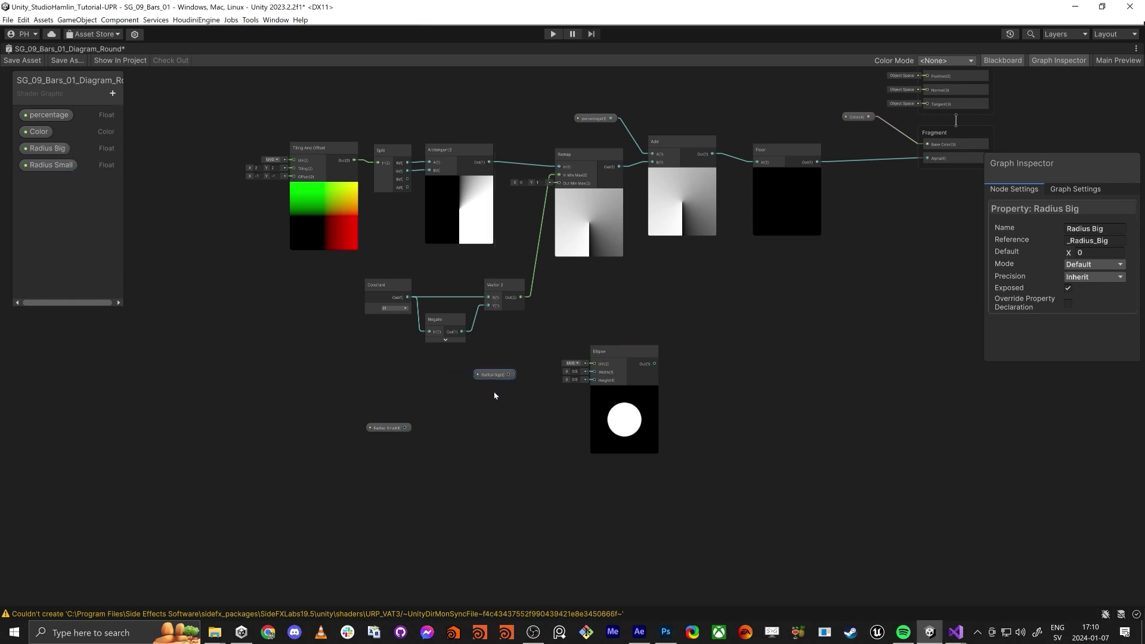
pyautogui.scroll(5, 495, 395)
pyautogui.moveTo(191, 486); pyautogui.dragTo(456, 524)
pyautogui.click(827, 282)
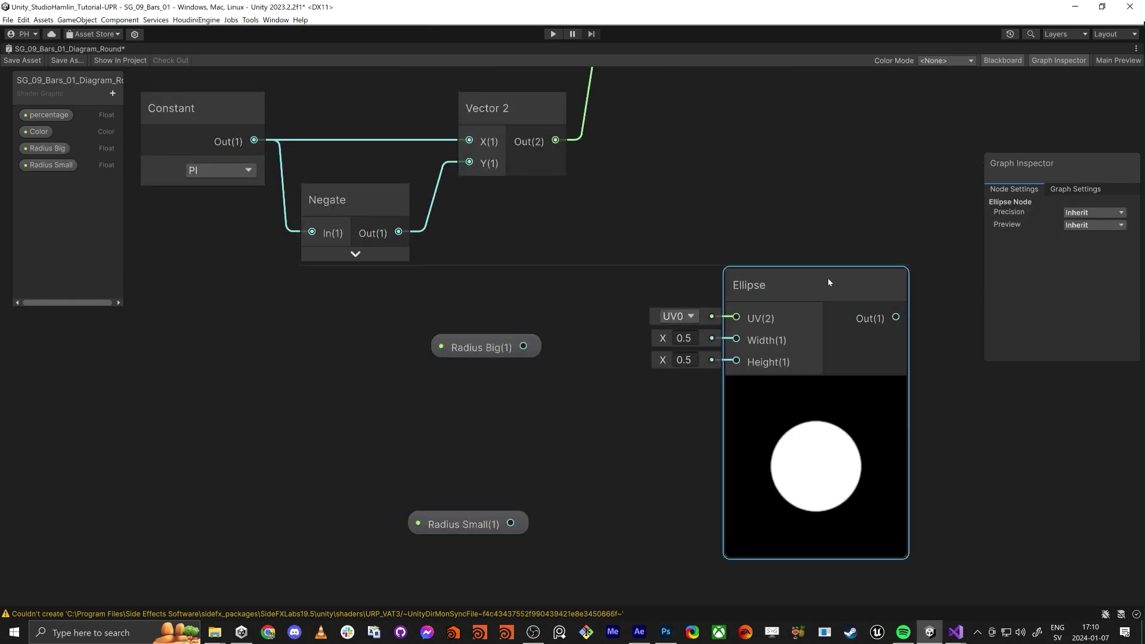
pyautogui.moveTo(828, 280); pyautogui.dragTo(801, 265)
pyautogui.moveTo(523, 346)
pyautogui.mouseDown()
pyautogui.moveTo(709, 325)
pyautogui.moveTo(522, 346)
pyautogui.mouseUp()
pyautogui.click(48, 147)
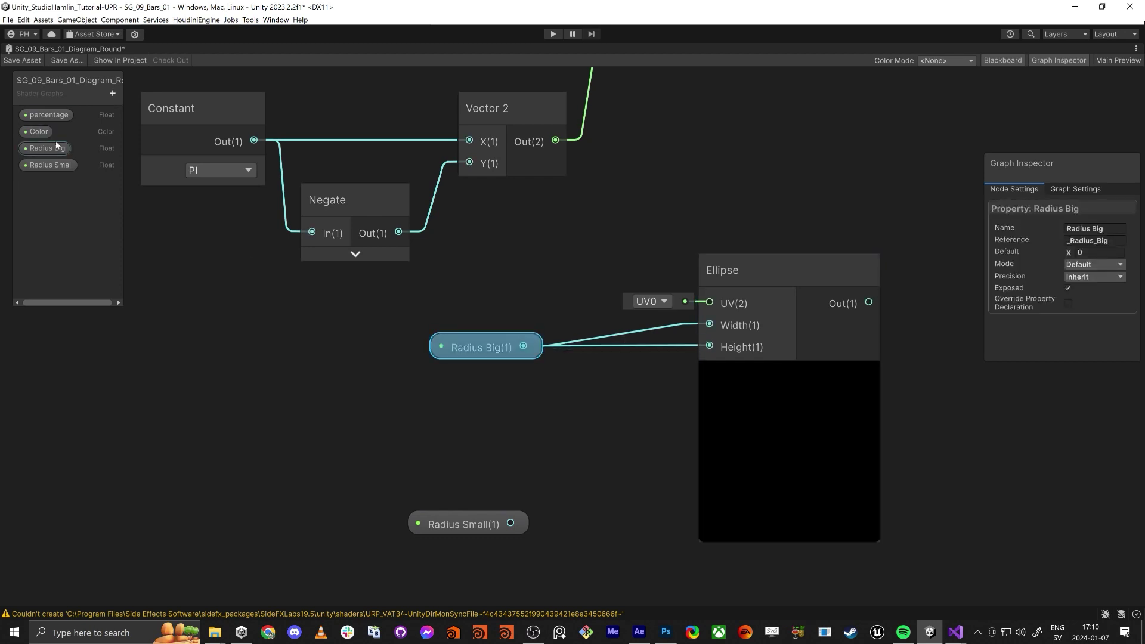
pyautogui.moveTo(1069, 254); pyautogui.dragTo(1085, 252)
# Step: Create a second Ellipse driven by Radius Small and set Radius Small's default to 0.6
pyautogui.moveTo(344, 482); pyautogui.dragTo(302, 293, button='middle')
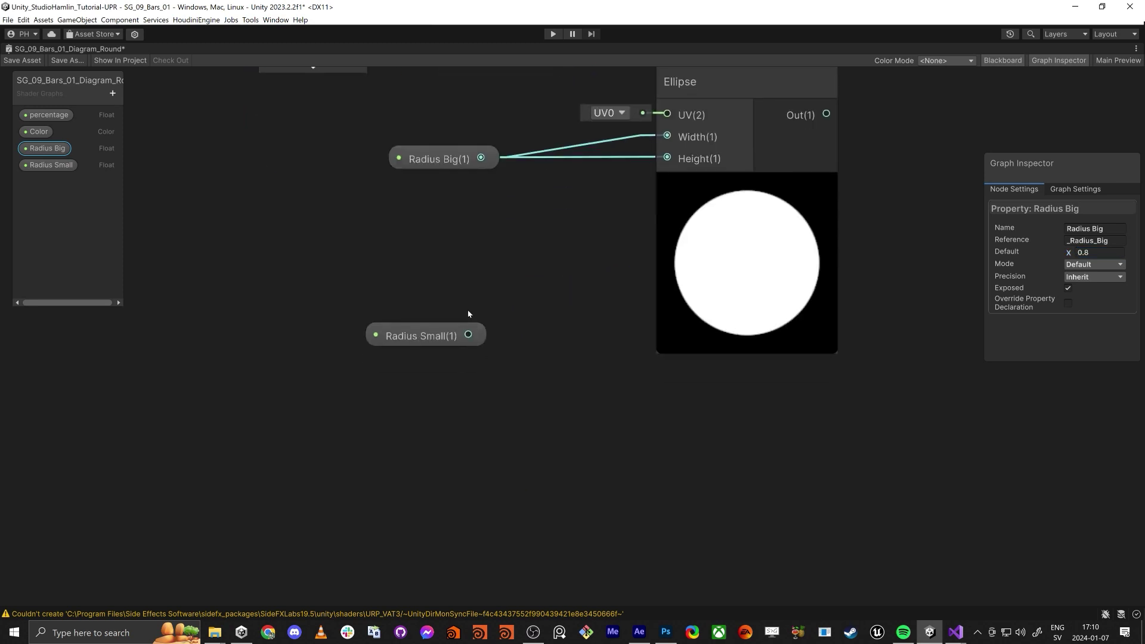
pyautogui.click(442, 338)
pyautogui.click(444, 449)
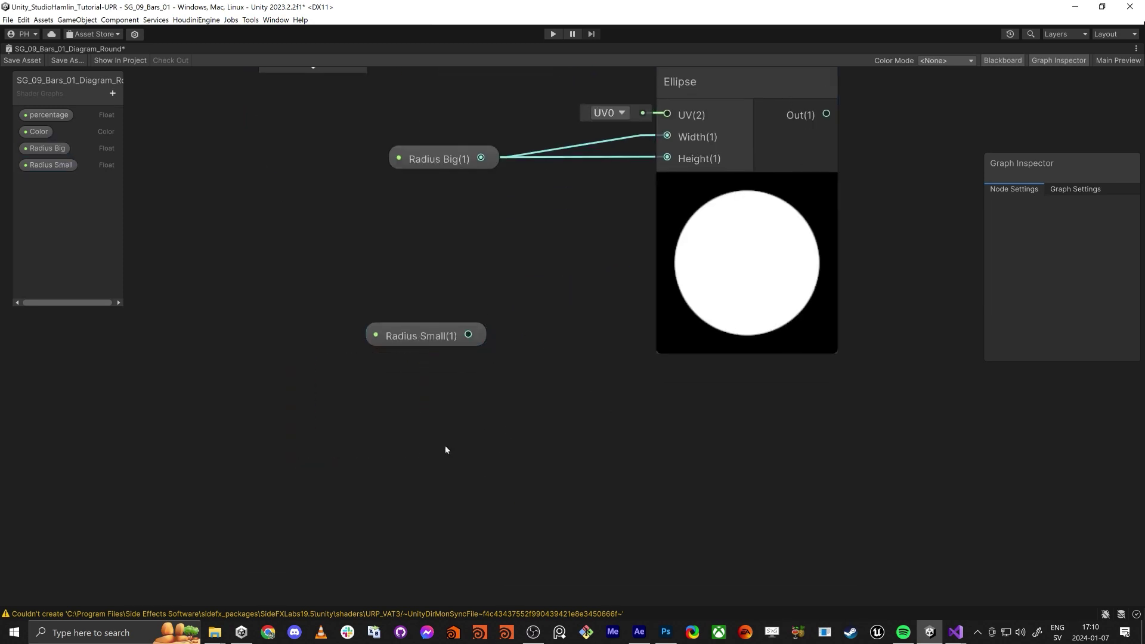
pyautogui.moveTo(412, 337); pyautogui.dragTo(692, 600)
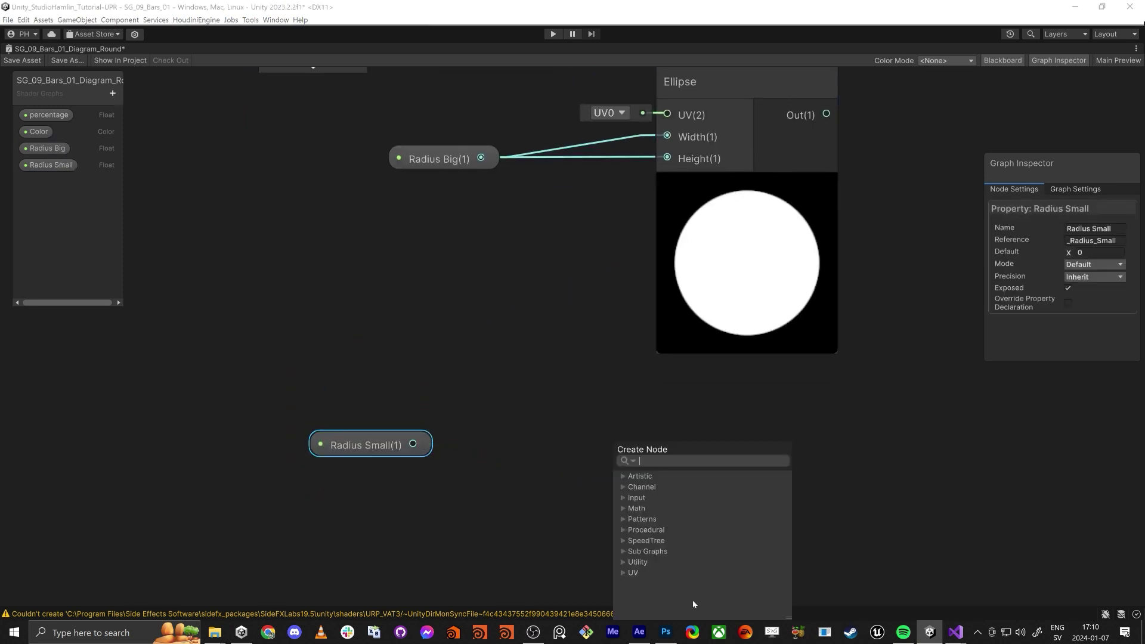
pyautogui.write('ell')
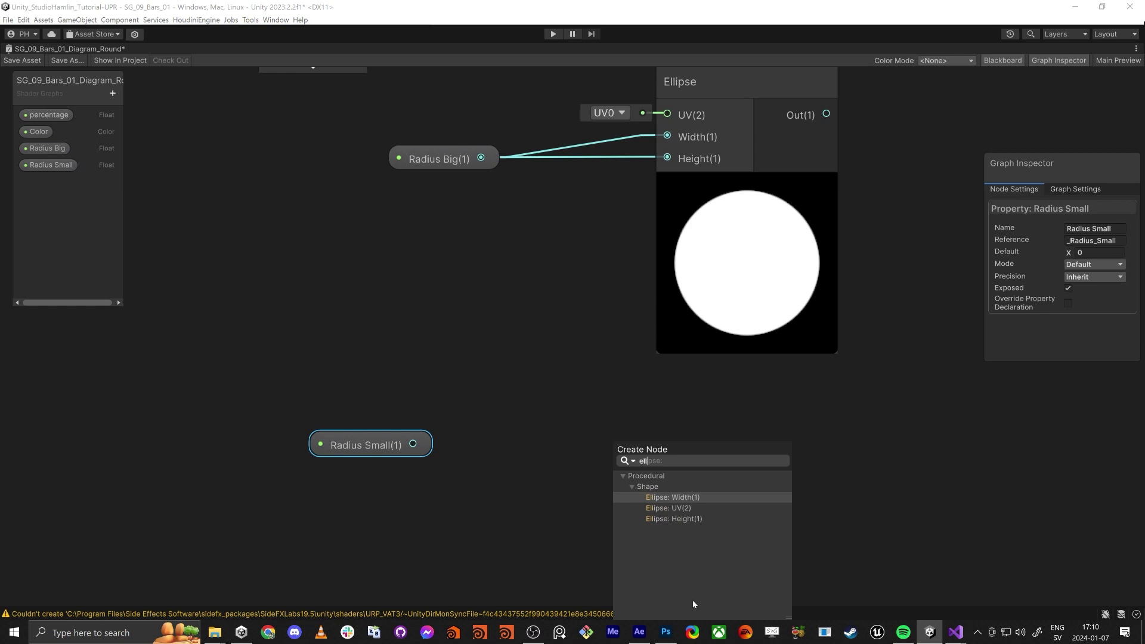
pyautogui.press('Return')
pyautogui.moveTo(614, 521); pyautogui.dragTo(510, 506)
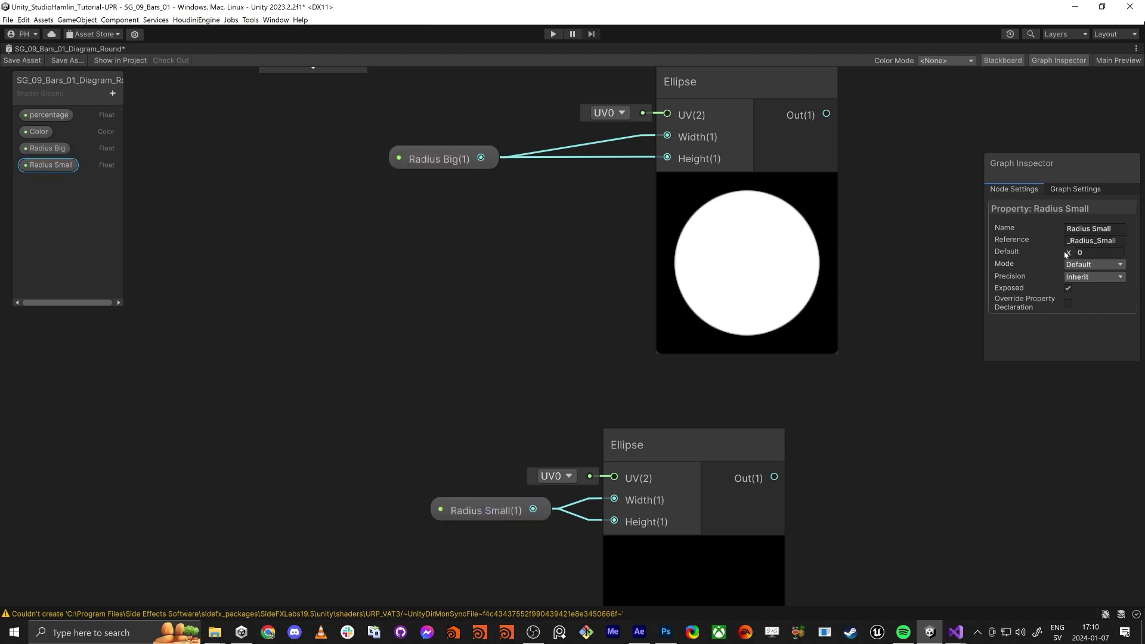
pyautogui.moveTo(1066, 252); pyautogui.dragTo(1082, 255)
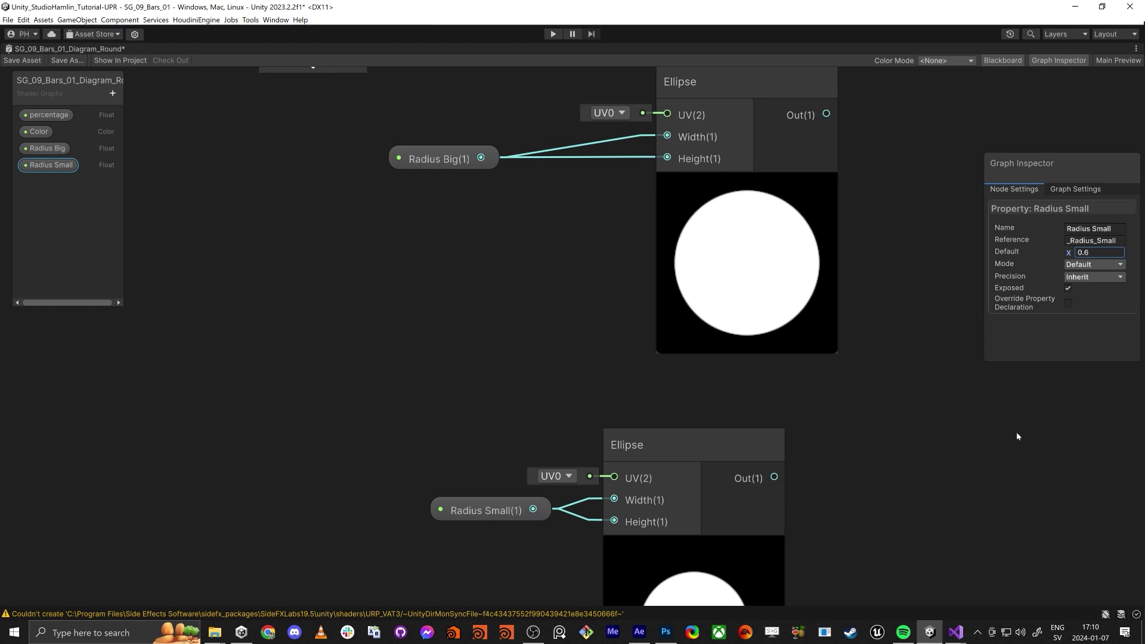
pyautogui.moveTo(874, 397); pyautogui.dragTo(639, 308, button='middle')
pyautogui.scroll(-3, 916, 288)
pyautogui.click(562, 223)
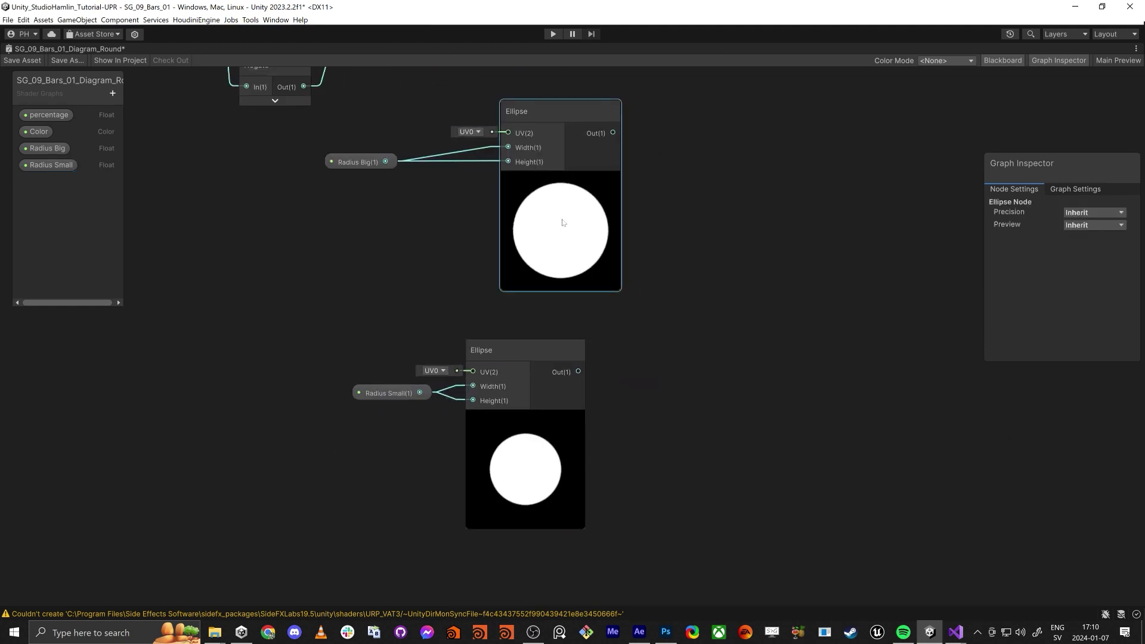
# Step: Add a Subtract node that cuts the small Ellipse from the big one to form a ring
pyautogui.press('space')
pyautogui.write('s')
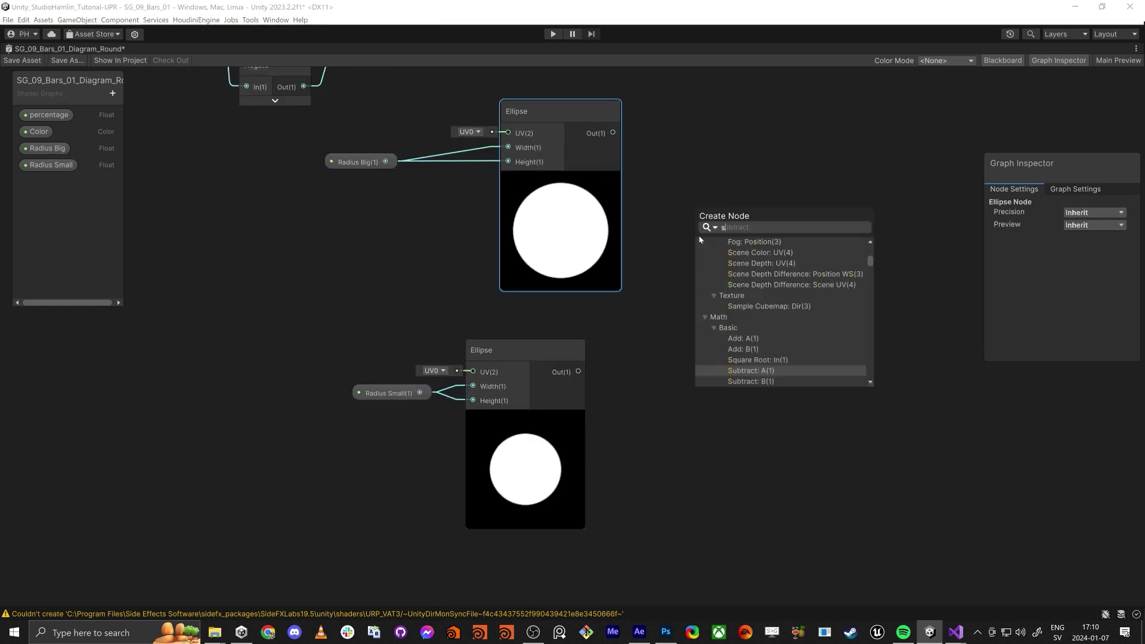
pyautogui.write('ubtr')
pyautogui.press('Return')
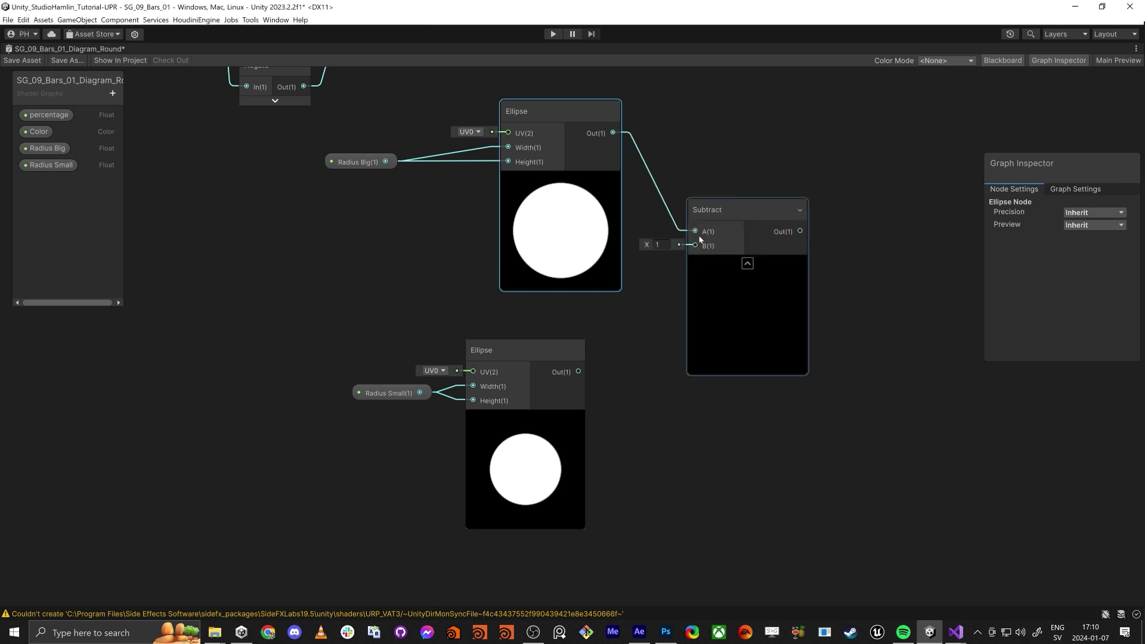
pyautogui.moveTo(695, 245); pyautogui.dragTo(578, 371)
pyautogui.moveTo(792, 333); pyautogui.dragTo(660, 438, button='middle')
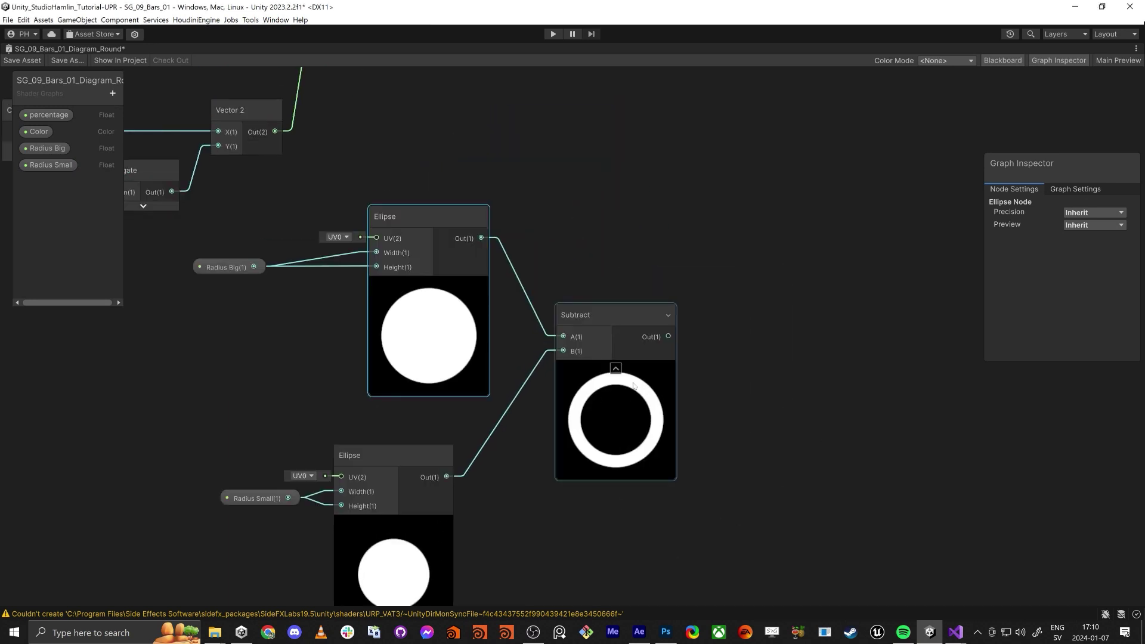
pyautogui.scroll(-3, 633, 385)
pyautogui.moveTo(744, 356); pyautogui.dragTo(733, 394, button='middle')
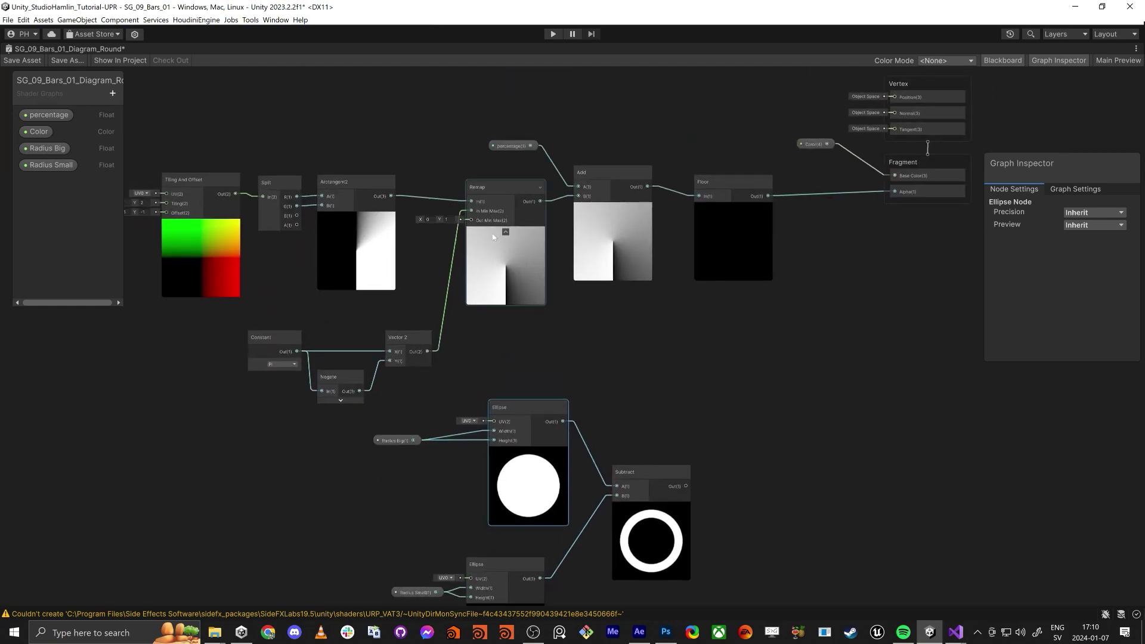
# Step: Raise the percentage property's default to 0.65
pyautogui.moveTo(433, 106); pyautogui.dragTo(504, 153)
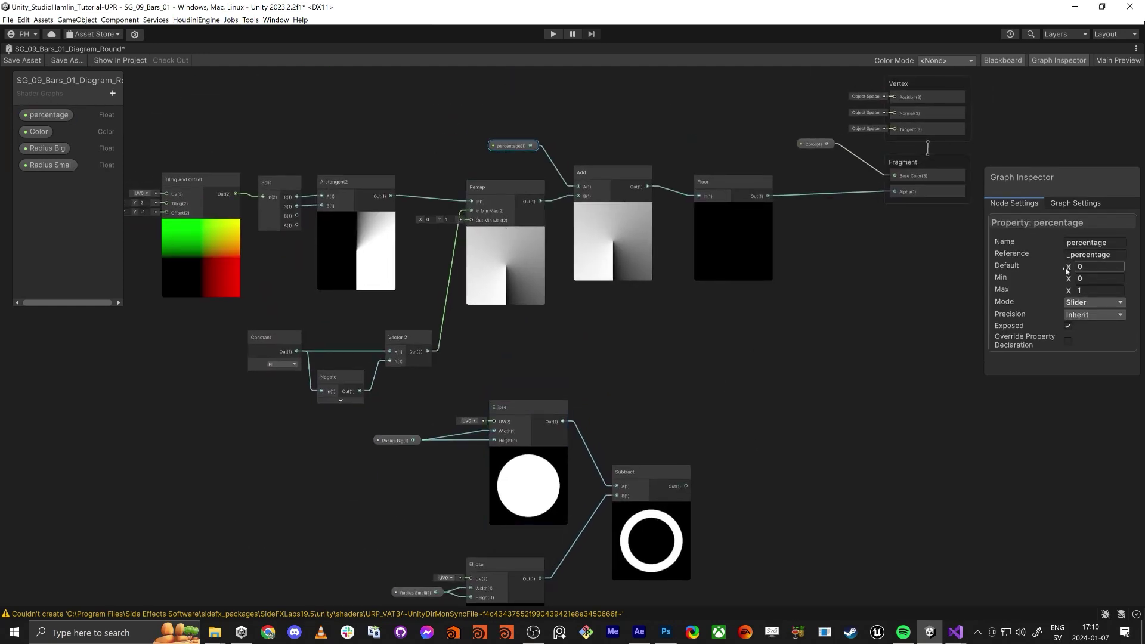
pyautogui.moveTo(1067, 270); pyautogui.dragTo(1078, 269)
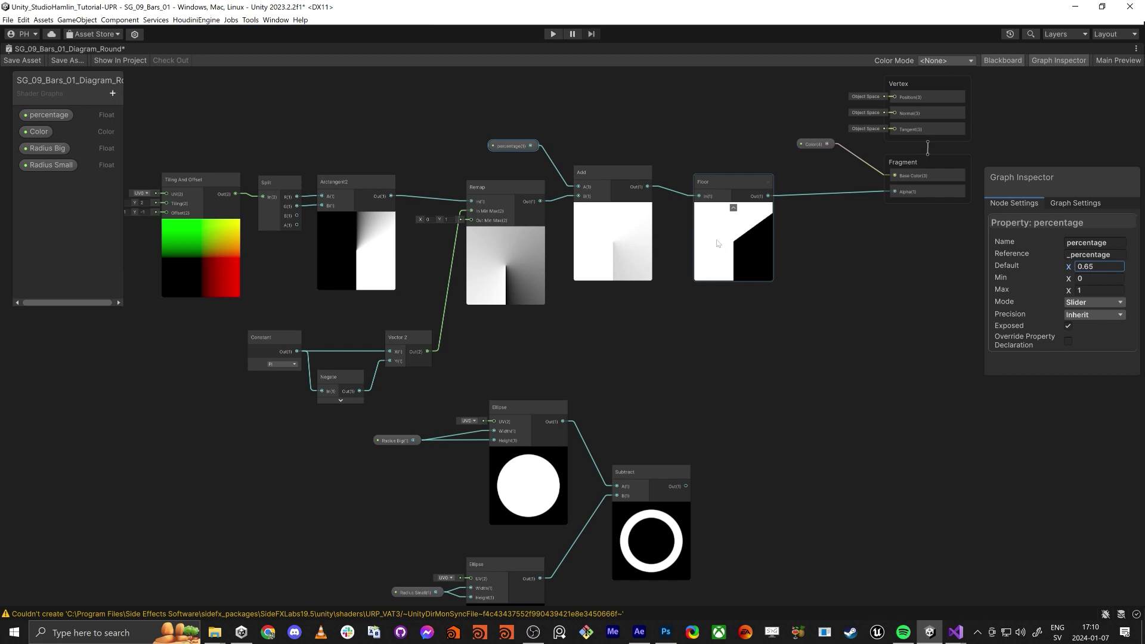
pyautogui.click(735, 338)
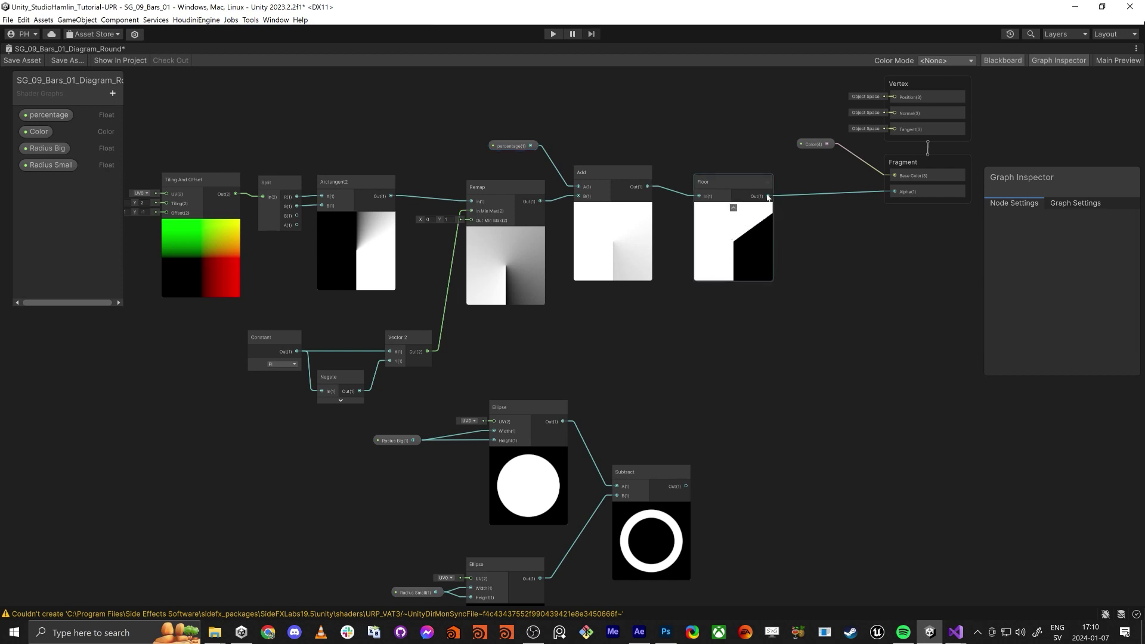
# Step: Multiply the Floor result by the ring and feed the arc into the fragment Alpha
pyautogui.press('space')
pyautogui.write('multiply')
pyautogui.press('Return')
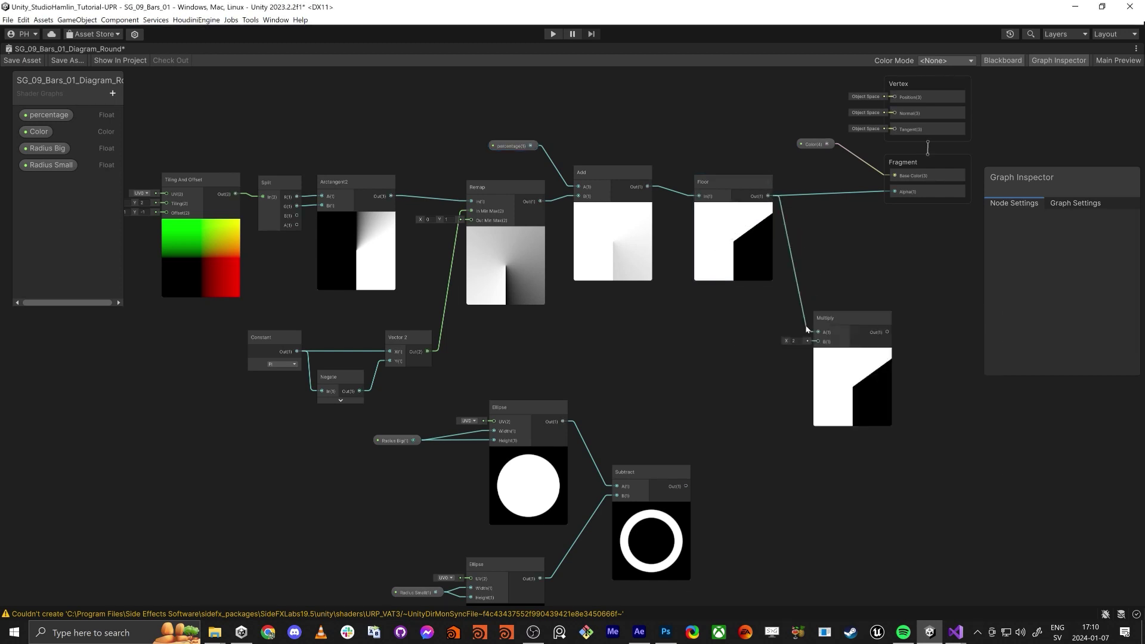
pyautogui.moveTo(818, 342); pyautogui.dragTo(687, 487)
pyautogui.moveTo(887, 332); pyautogui.dragTo(894, 191)
pyautogui.moveTo(824, 320); pyautogui.dragTo(818, 242)
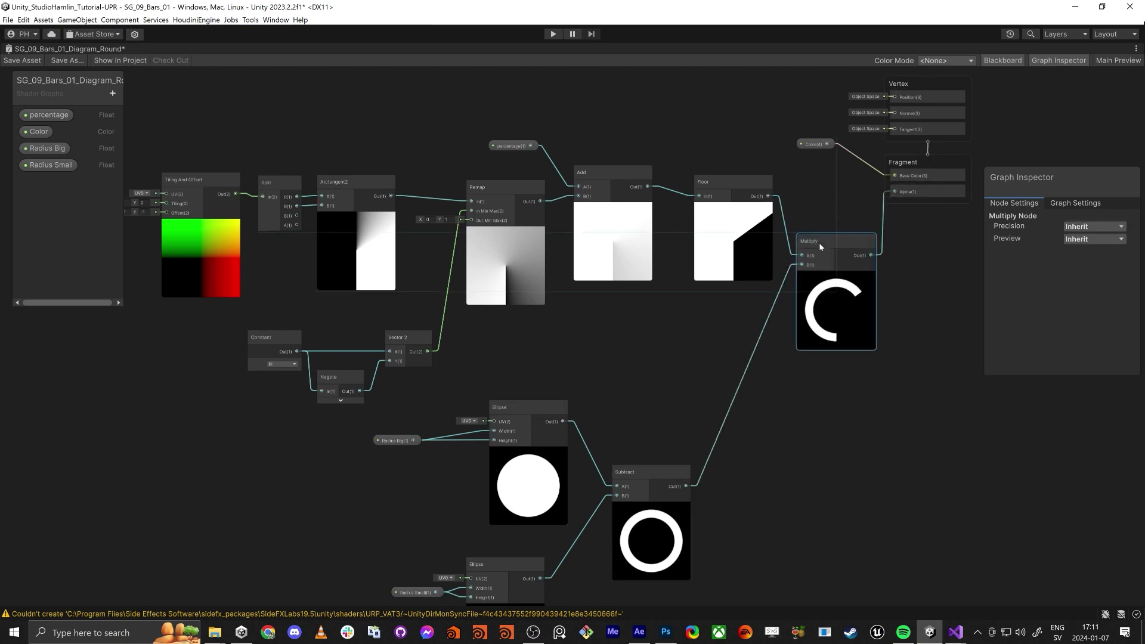
# Step: Shift the arc-building nodes left and place Multiply and Subtract beside Floor
pyautogui.scroll(-3, 718, 312)
pyautogui.moveTo(193, 126); pyautogui.dragTo(630, 302)
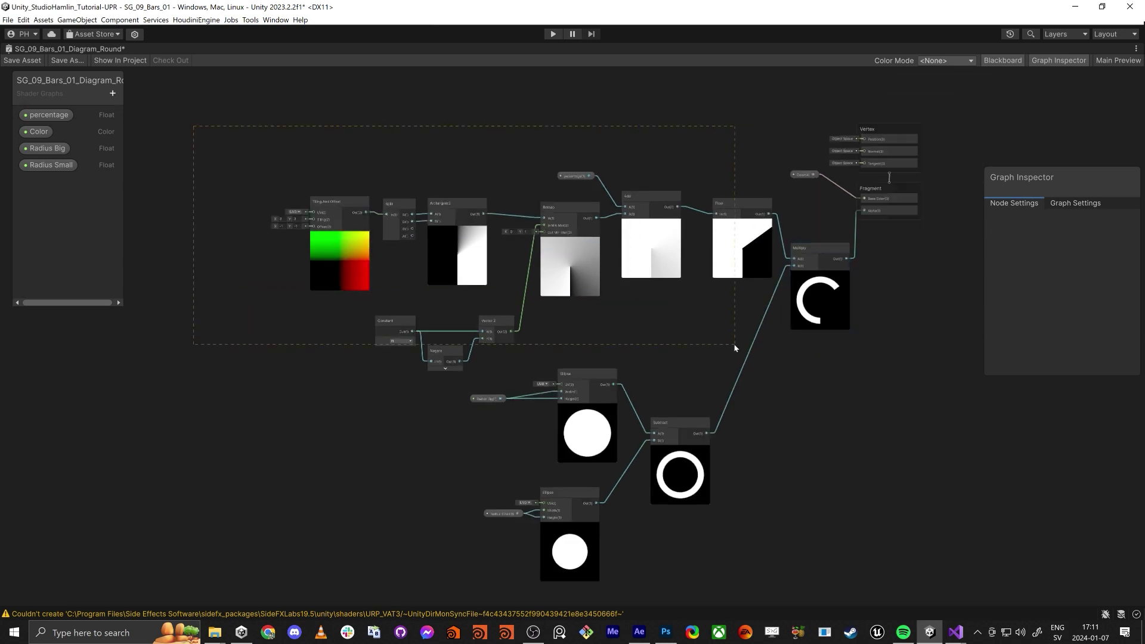
pyautogui.moveTo(750, 360); pyautogui.dragTo(750, 359)
pyautogui.moveTo(743, 215); pyautogui.dragTo(650, 219)
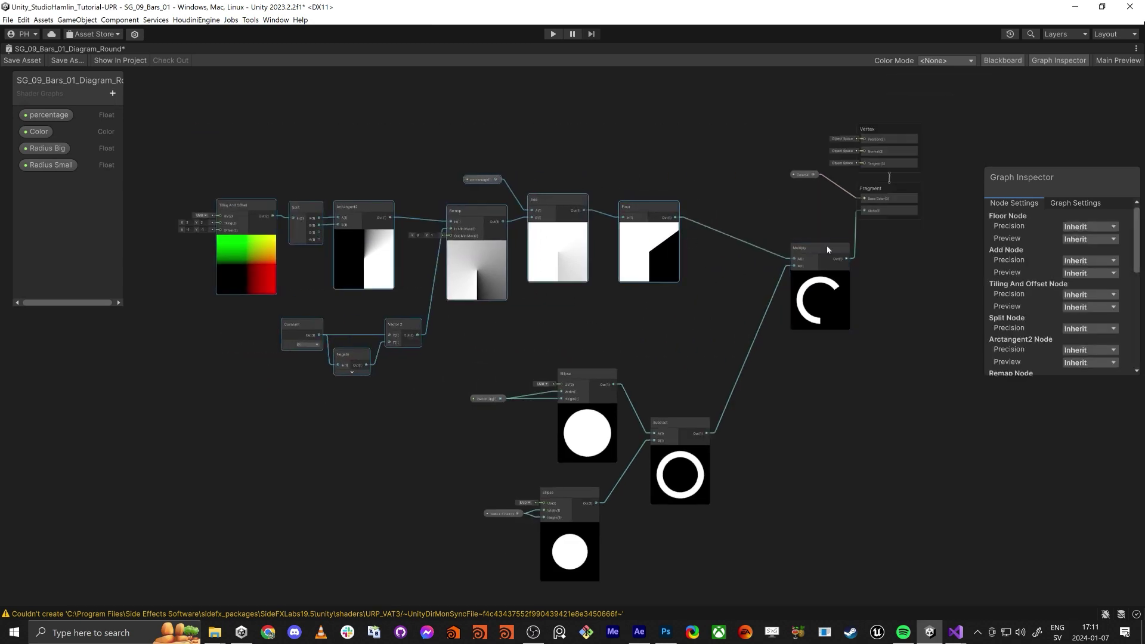
pyautogui.moveTo(816, 253); pyautogui.dragTo(785, 216)
pyautogui.moveTo(668, 422); pyautogui.dragTo(697, 403)
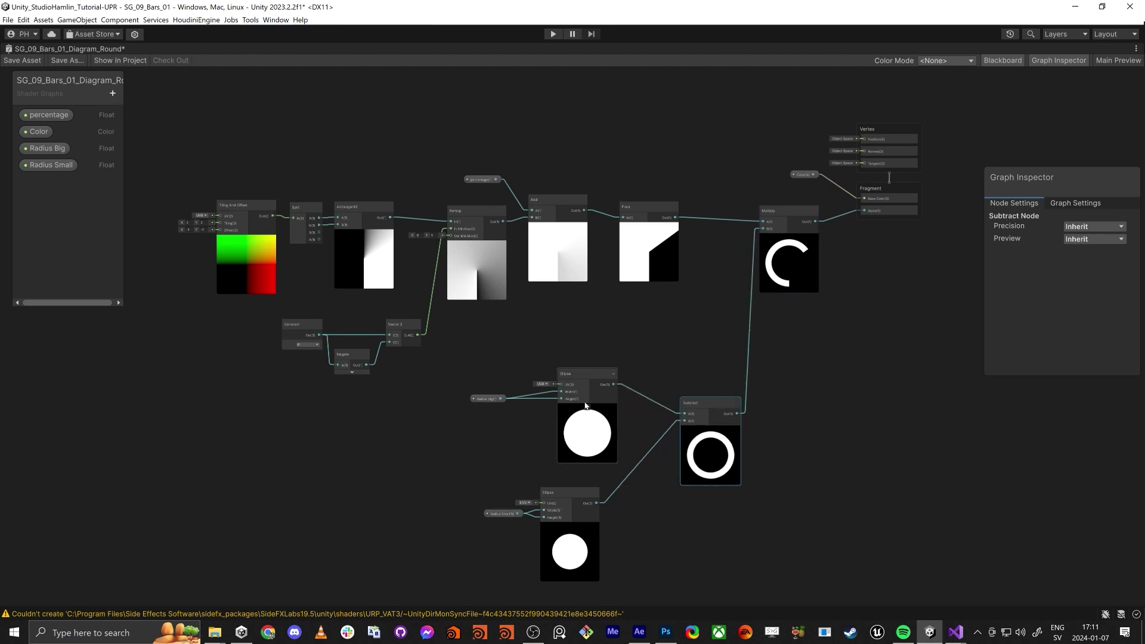
# Step: Hide both Ellipse previews and stack the Ellipse and Radius nodes beside Subtract
pyautogui.click(587, 408)
pyautogui.click(570, 527)
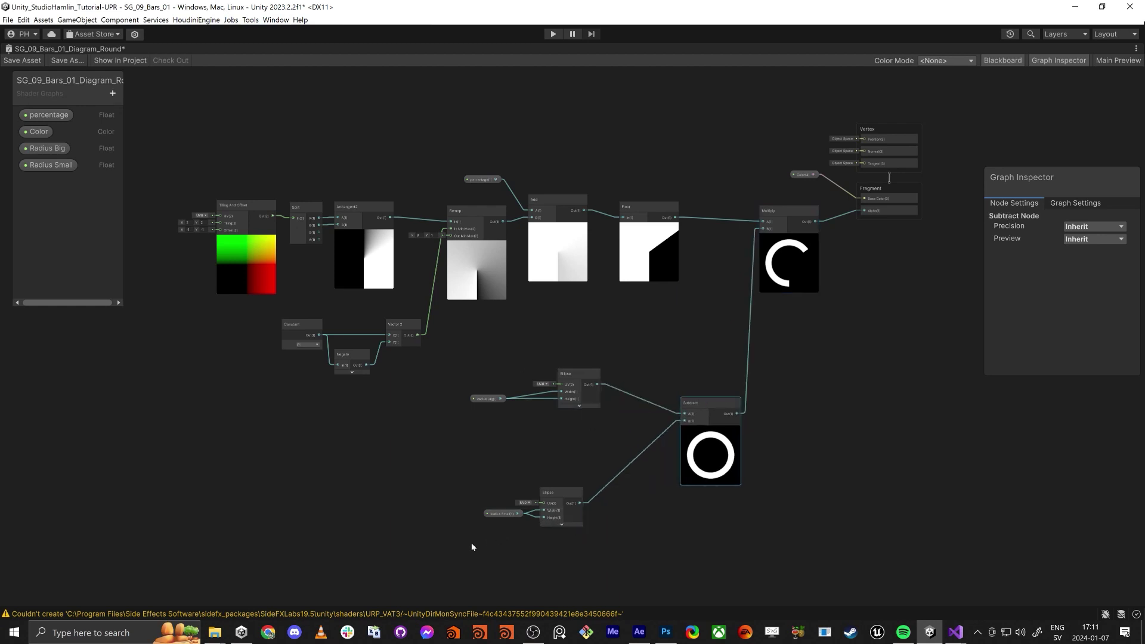
pyautogui.moveTo(471, 545); pyautogui.dragTo(644, 442)
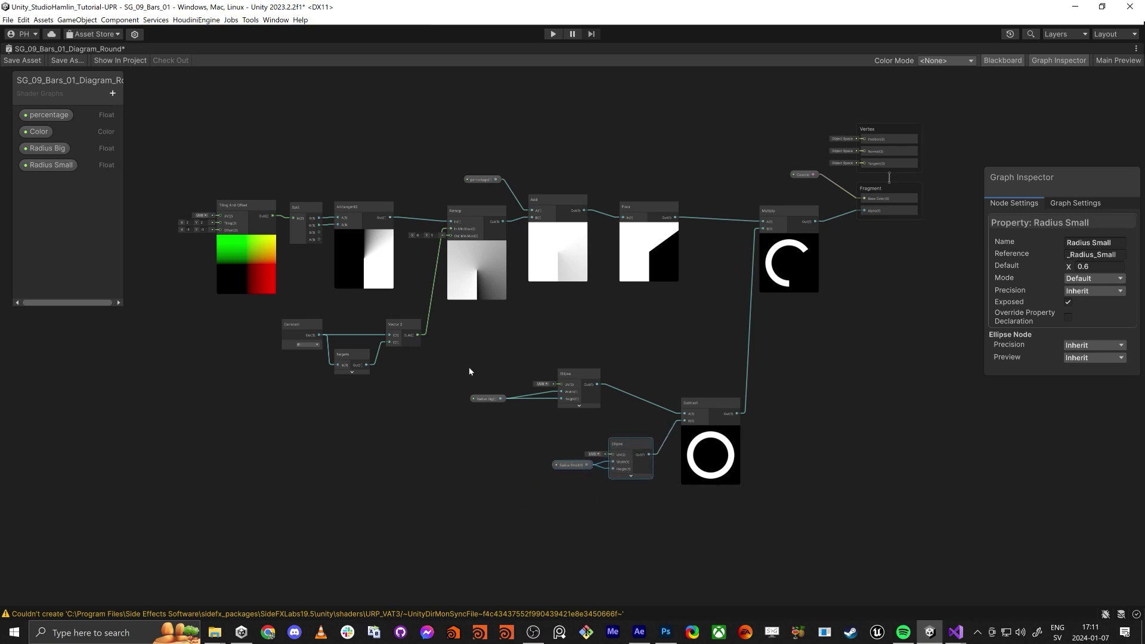
pyautogui.moveTo(487, 398); pyautogui.dragTo(521, 397)
pyautogui.keyDown('shift'); pyautogui.click(584, 374); pyautogui.keyUp('shift')
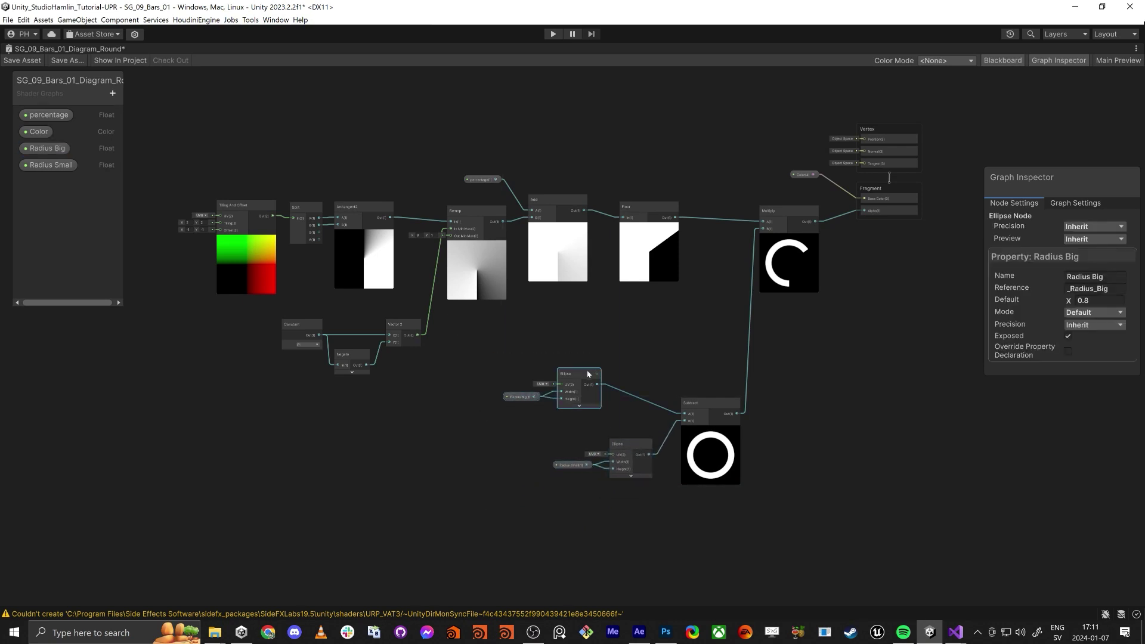
pyautogui.moveTo(587, 373); pyautogui.dragTo(639, 387)
pyautogui.moveTo(867, 376)
pyautogui.mouseDown(button='middle')
pyautogui.moveTo(838, 382)
pyautogui.moveTo(856, 391)
pyautogui.mouseUp(button='middle')
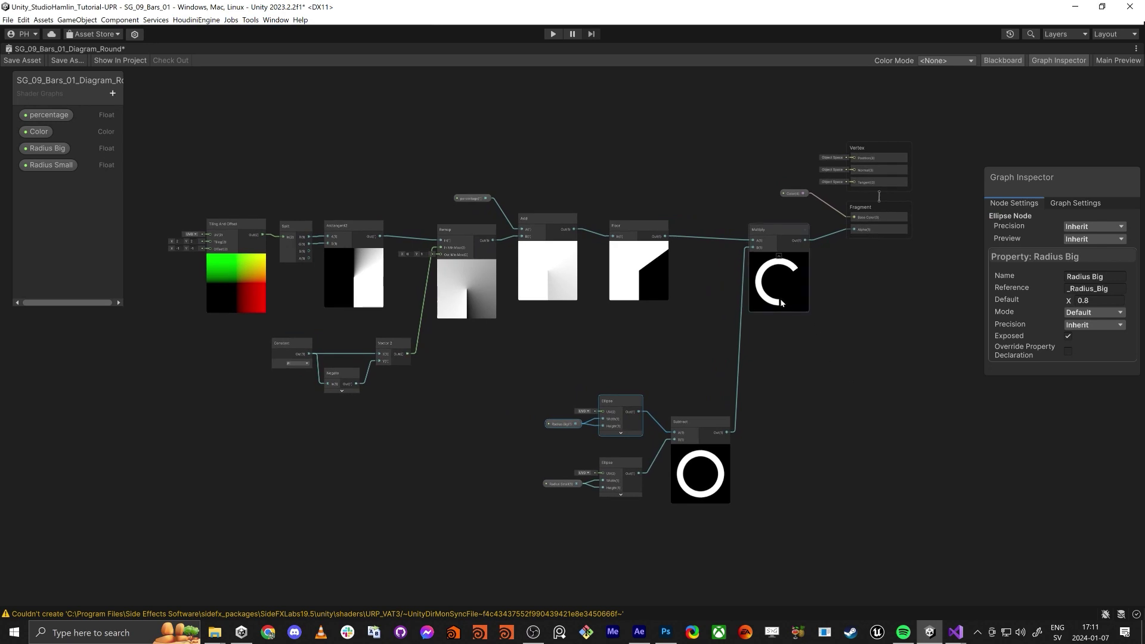
# Step: Drop the percentage default to 0.24 so only a short ring arc remains
pyautogui.click(475, 199)
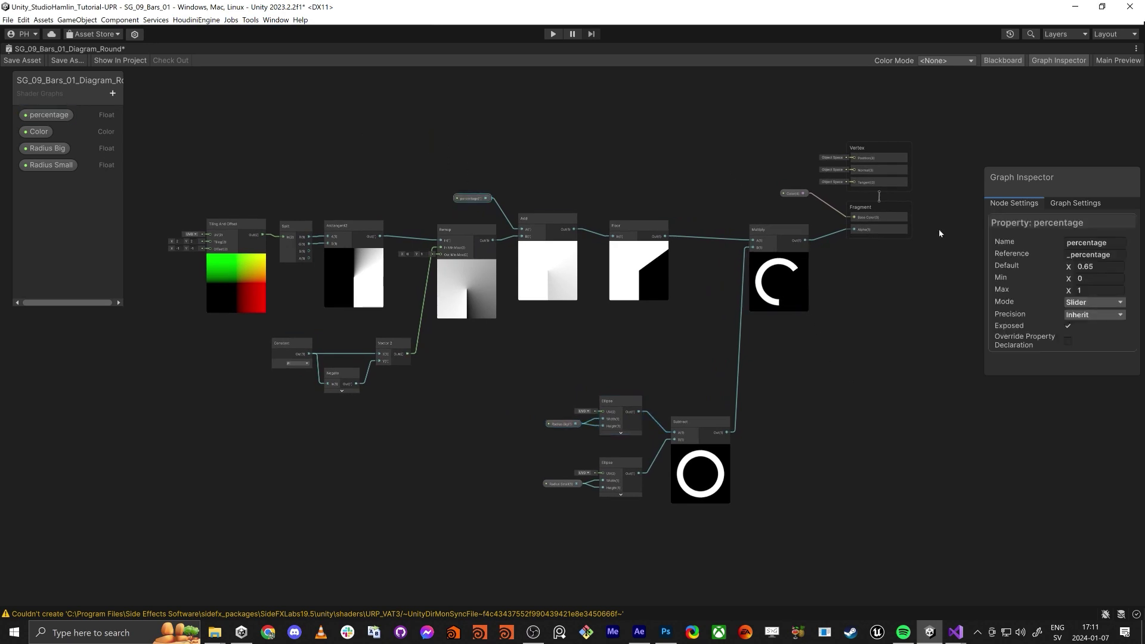
pyautogui.moveTo(1072, 269); pyautogui.dragTo(1062, 270)
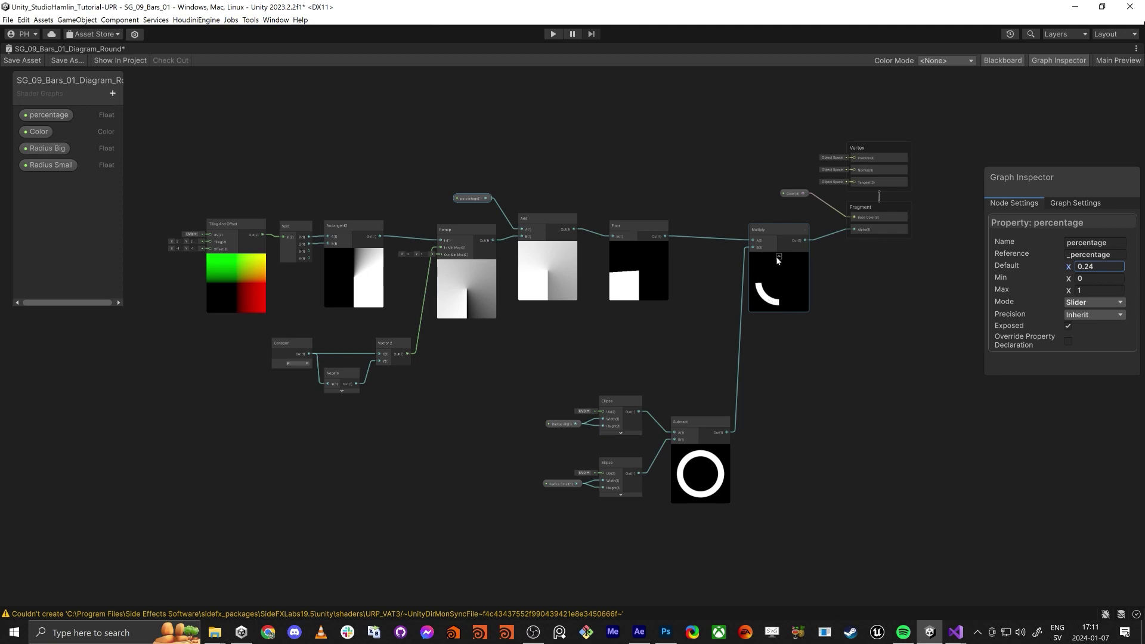
pyautogui.hotkey('alt', 'Tab')
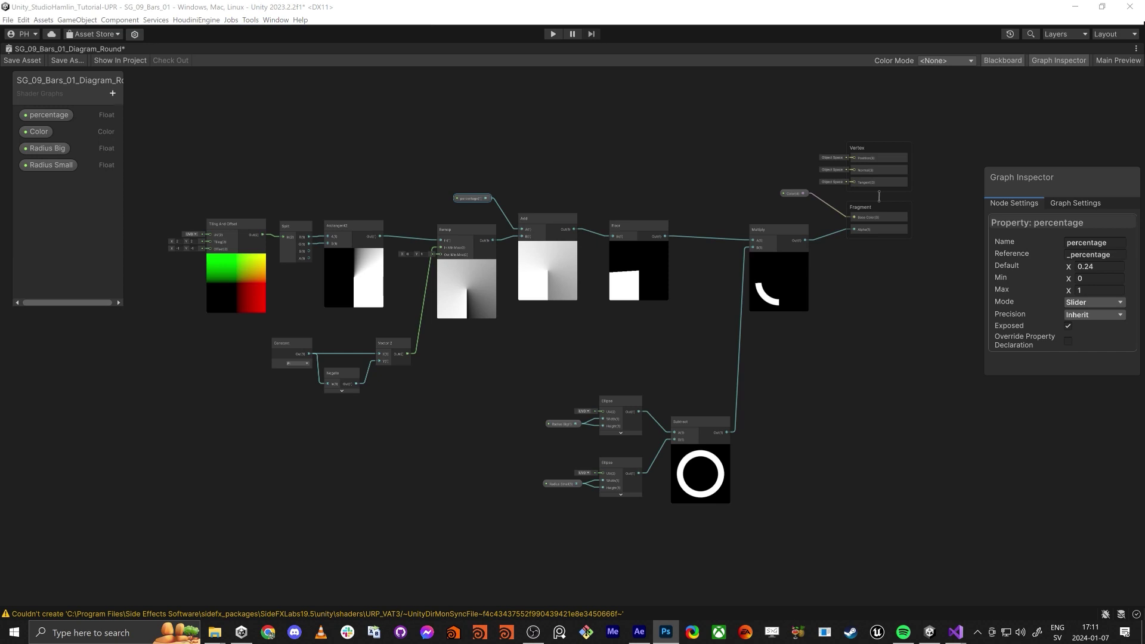
pyautogui.moveTo(264, 182); pyautogui.dragTo(588, 204, button='middle')
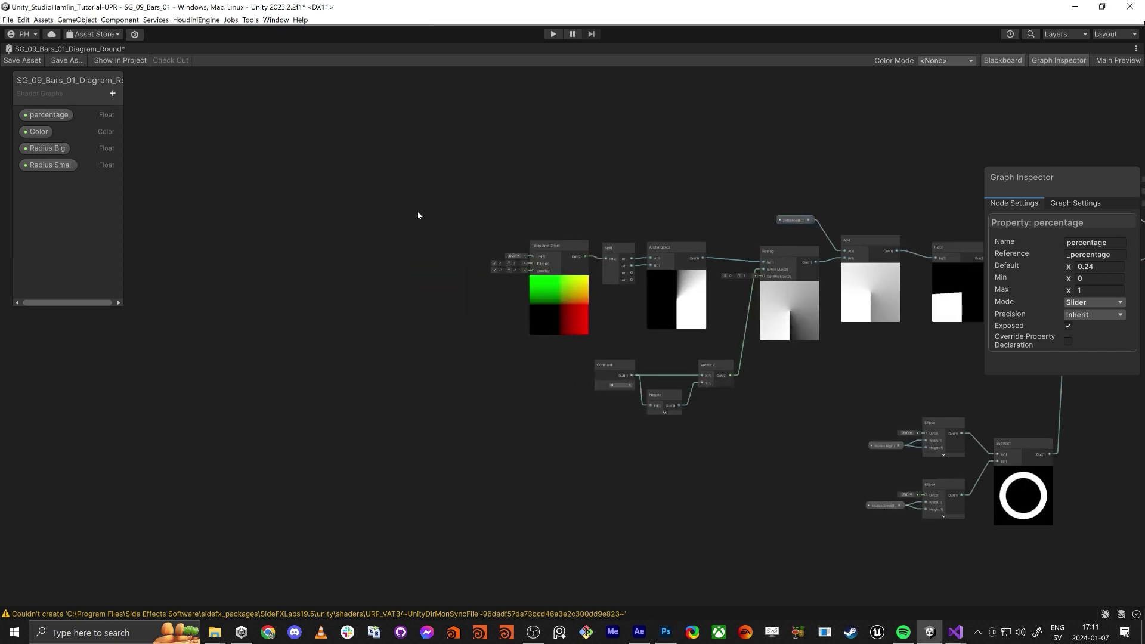
# Step: Add a Rotate node and connect its Out to Tiling And Offset's UV
pyautogui.click(514, 321)
pyautogui.scroll(4, 555, 257)
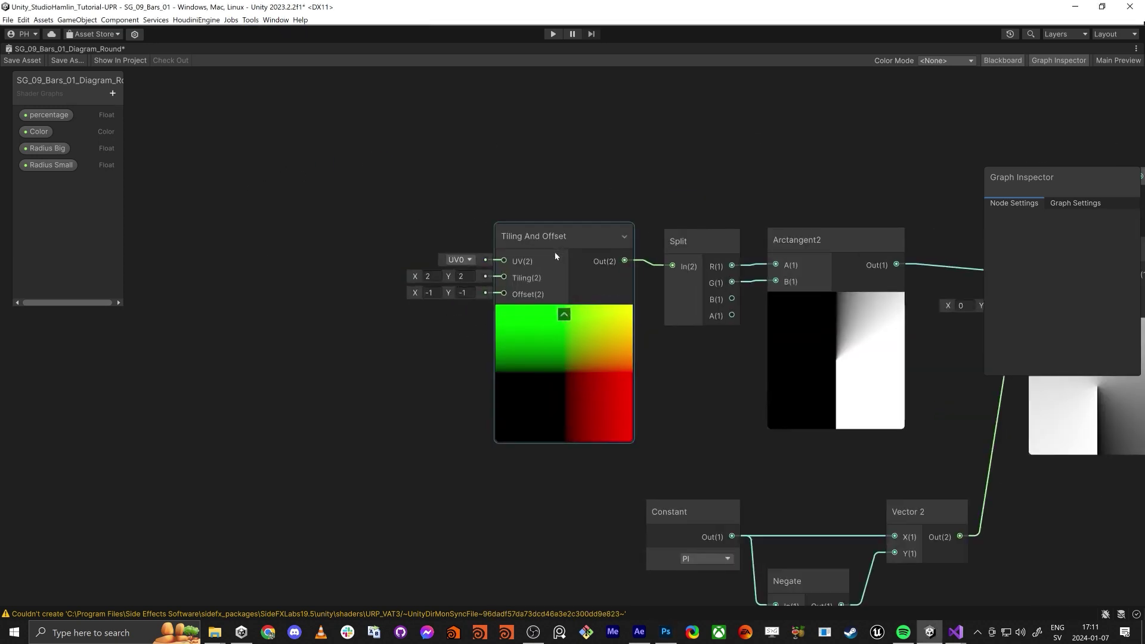
pyautogui.press('space')
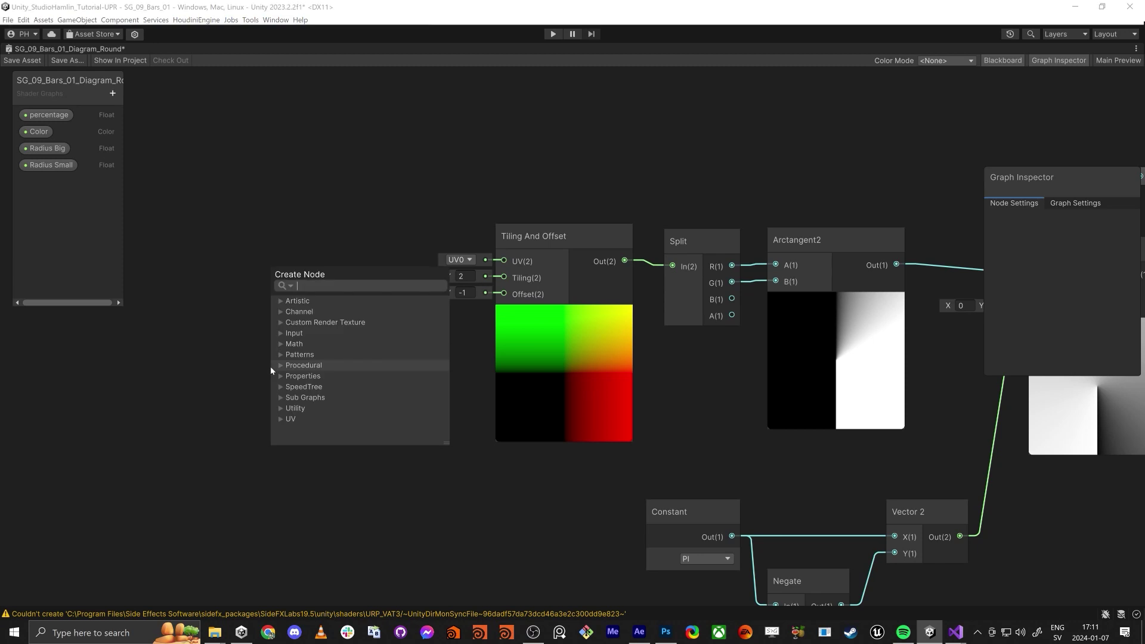
pyautogui.write('rota')
pyautogui.press('Return')
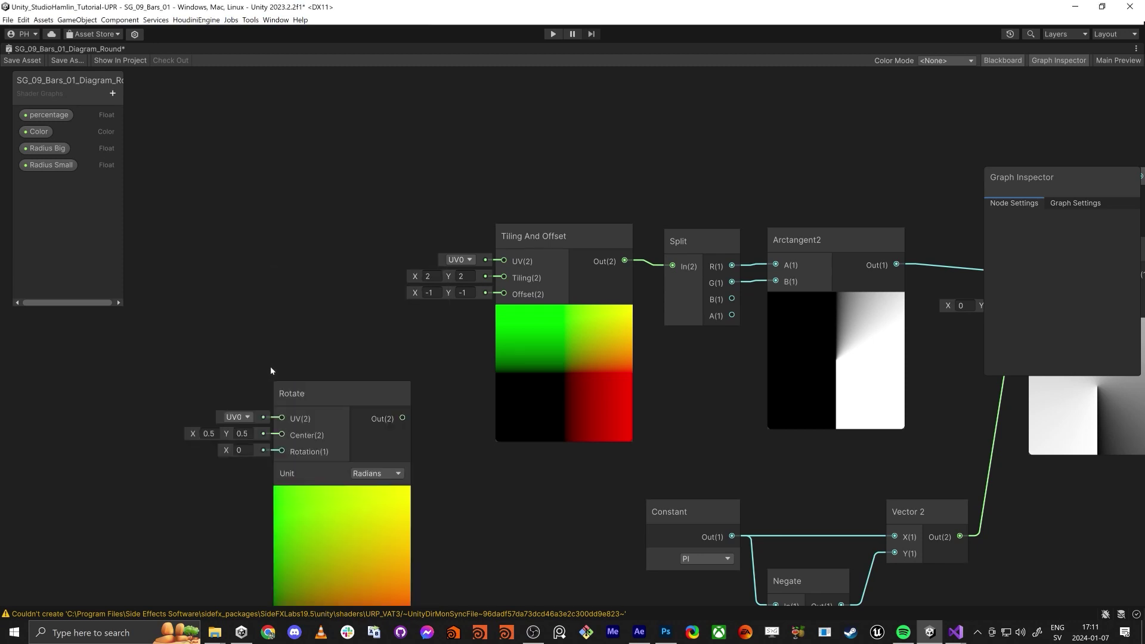
pyautogui.moveTo(363, 393); pyautogui.dragTo(286, 259)
pyautogui.moveTo(362, 188); pyautogui.dragTo(391, 204, button='middle')
pyautogui.moveTo(529, 279); pyautogui.dragTo(359, 307)
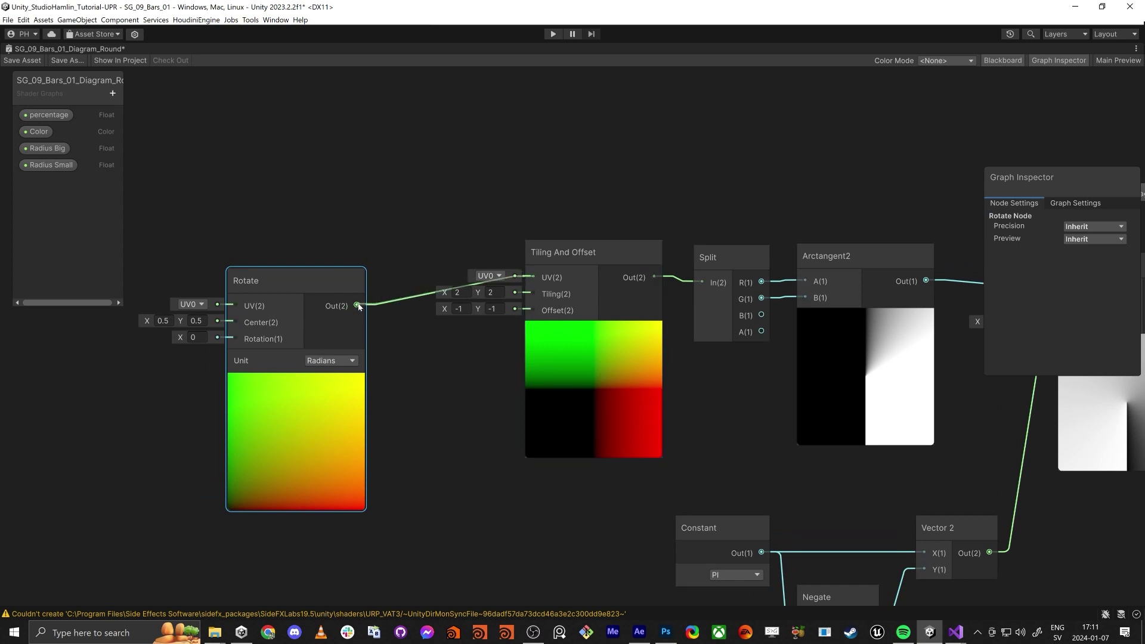
# Step: Move the Rotate node below the Multiply node and zoom in on it
pyautogui.scroll(-7, 320, 290)
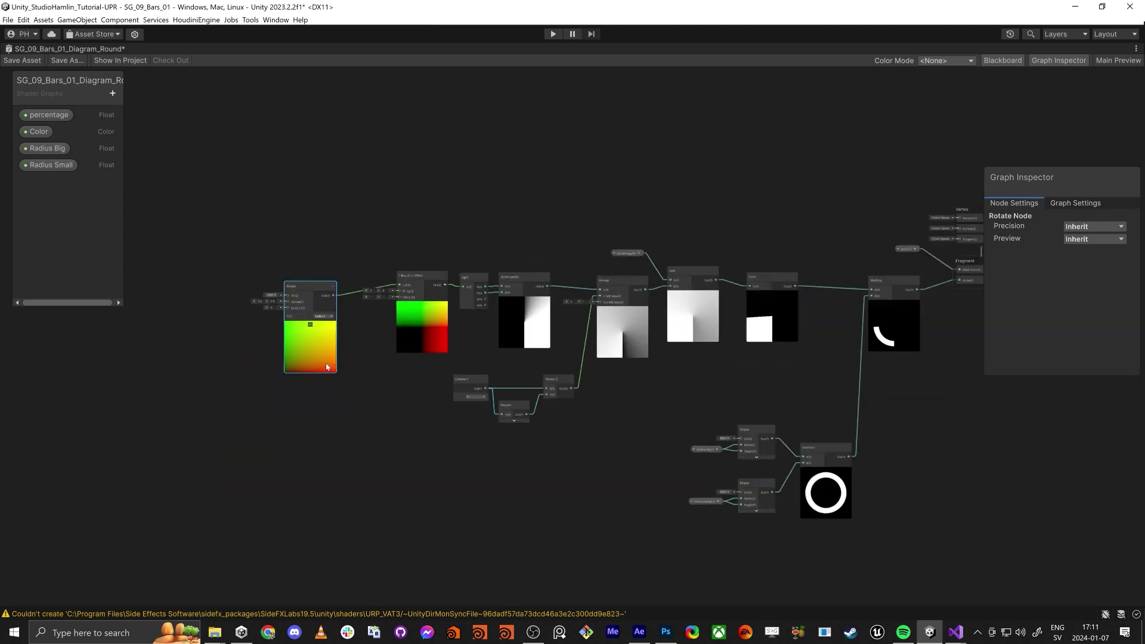
pyautogui.moveTo(322, 288); pyautogui.dragTo(906, 374)
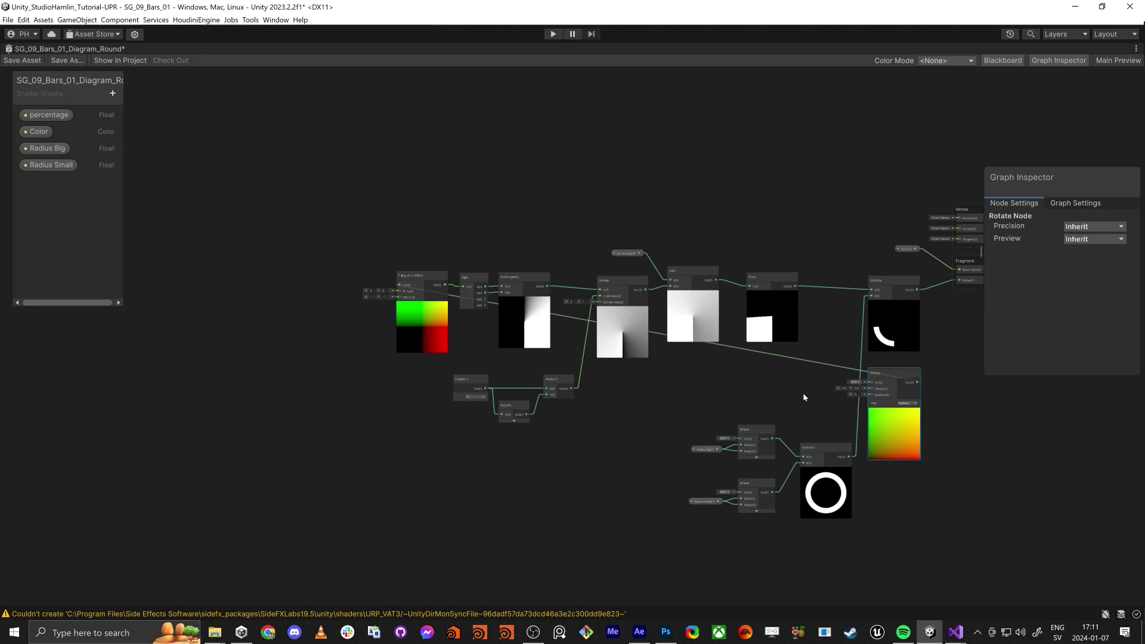
pyautogui.moveTo(814, 391); pyautogui.dragTo(575, 380, button='middle')
pyautogui.scroll(2, 576, 379)
pyautogui.scroll(8, 577, 378)
pyautogui.scroll(-1, 620, 363)
pyautogui.moveTo(577, 332); pyautogui.dragTo(378, 449, button='middle')
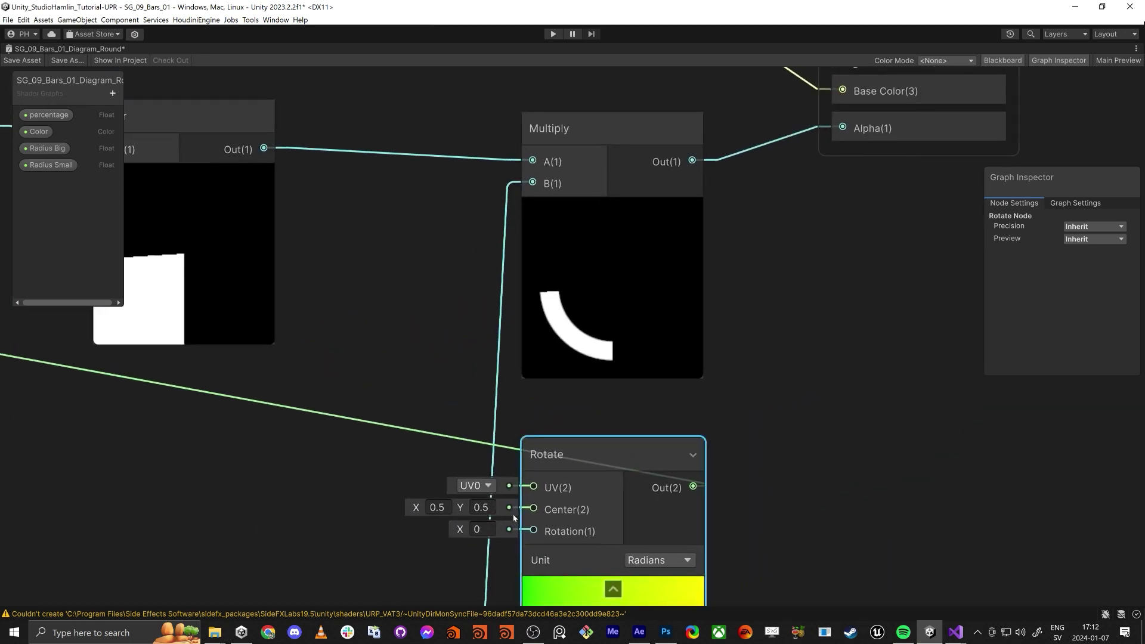
pyautogui.moveTo(312, 528); pyautogui.dragTo(329, 472, button='middle')
# Step: Set the Rotate node's unit to Degrees and its rotation to 180
pyautogui.click(674, 505)
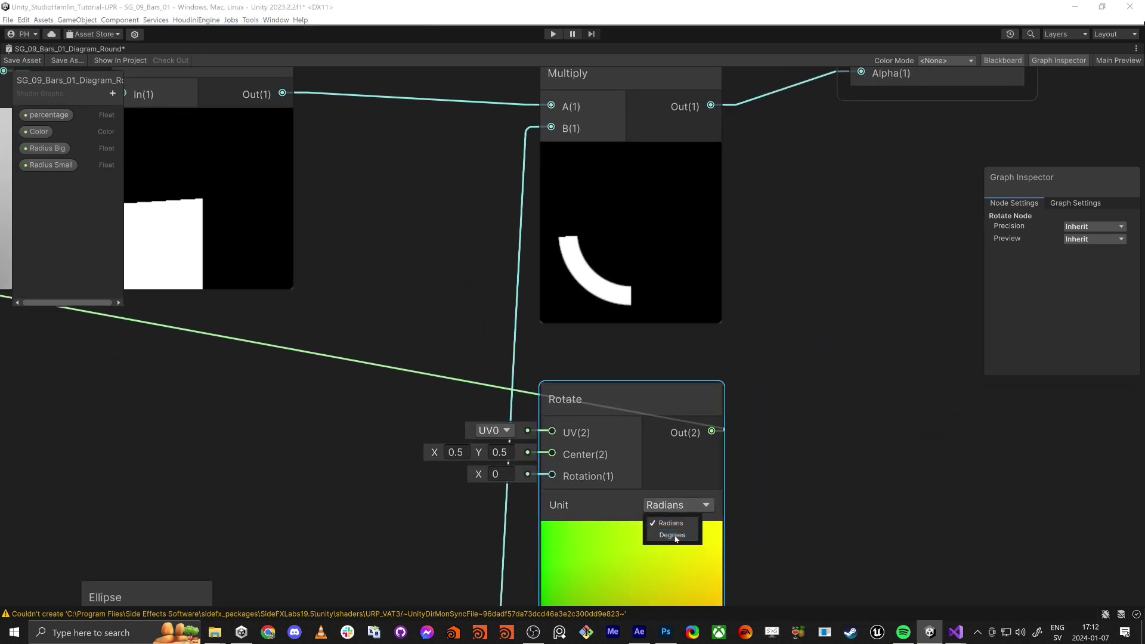
pyautogui.click(671, 533)
pyautogui.moveTo(478, 477); pyautogui.dragTo(696, 563)
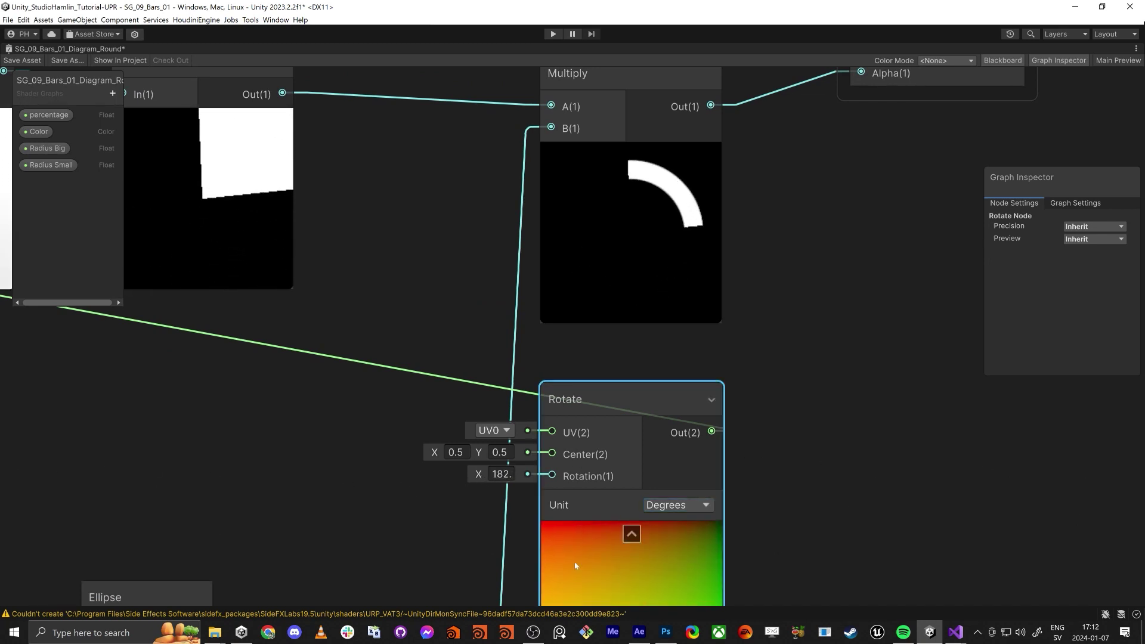
pyautogui.click(500, 475)
pyautogui.write('180')
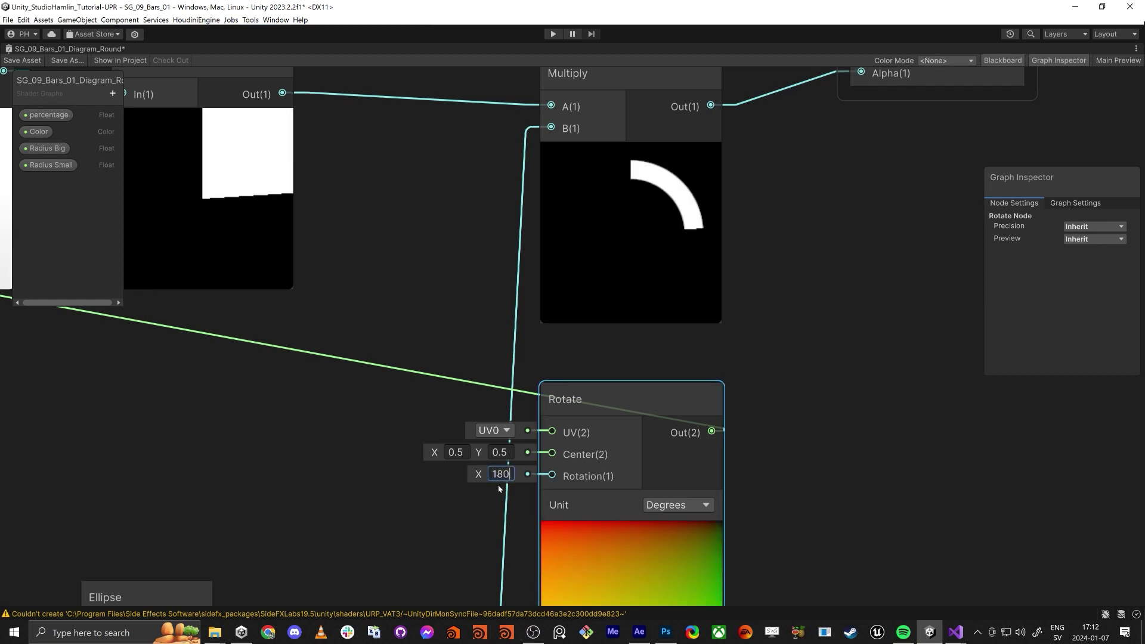
pyautogui.scroll(-10, 484, 489)
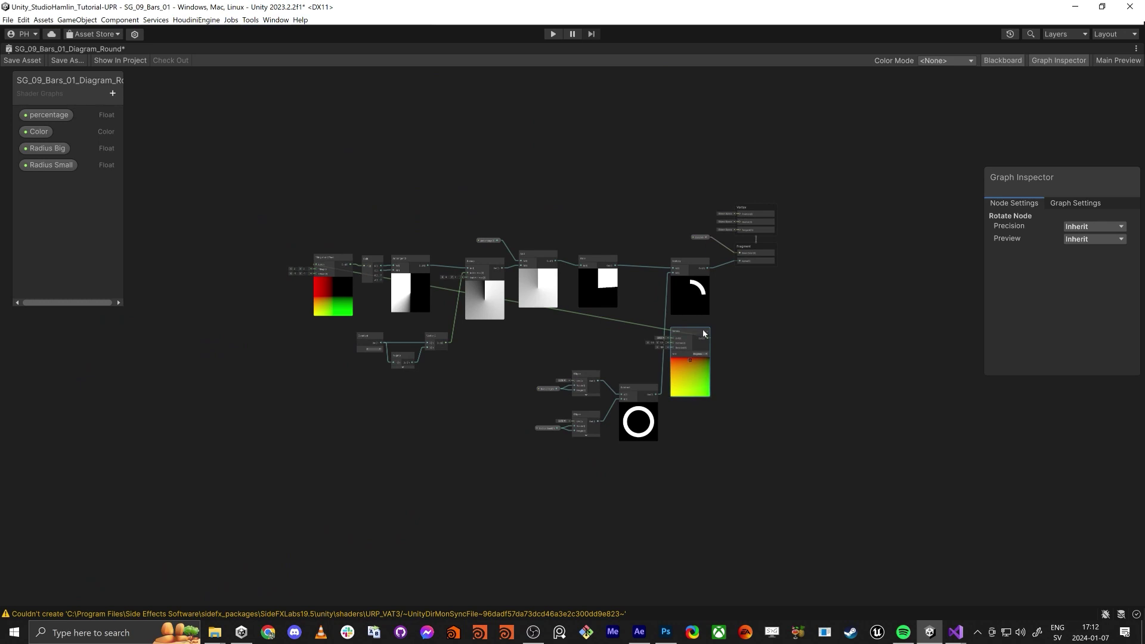
# Step: Place Rotate beside Tiling And Offset and set the percentage default to 0.85
pyautogui.moveTo(696, 328); pyautogui.dragTo(259, 257)
pyautogui.scroll(8, 679, 332)
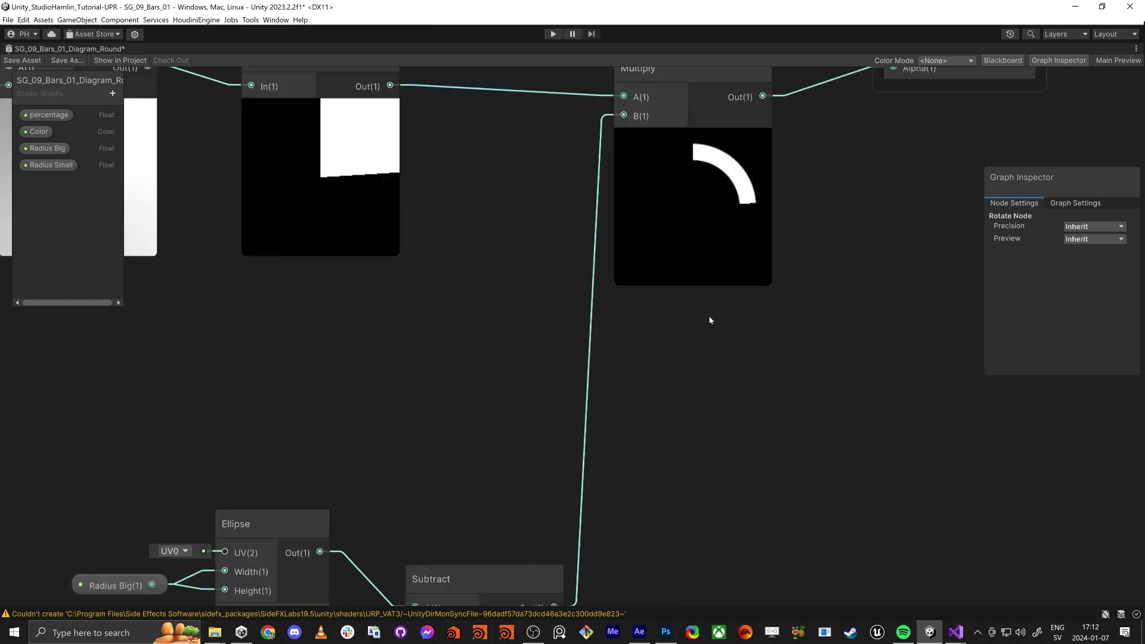
pyautogui.click(49, 114)
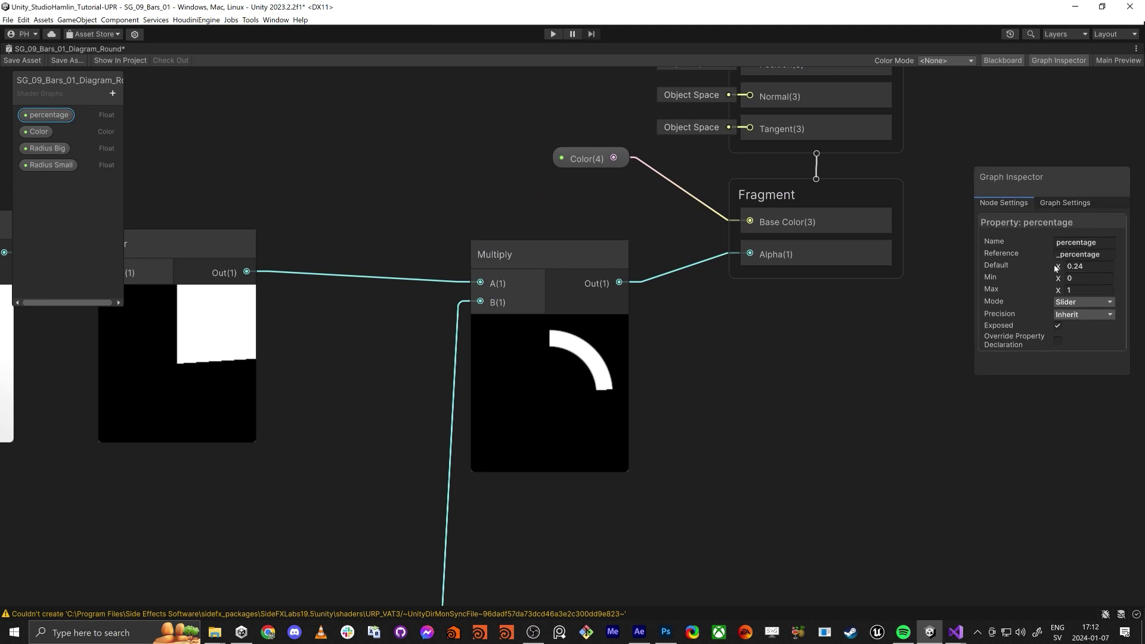
pyautogui.moveTo(1071, 269); pyautogui.dragTo(1084, 266)
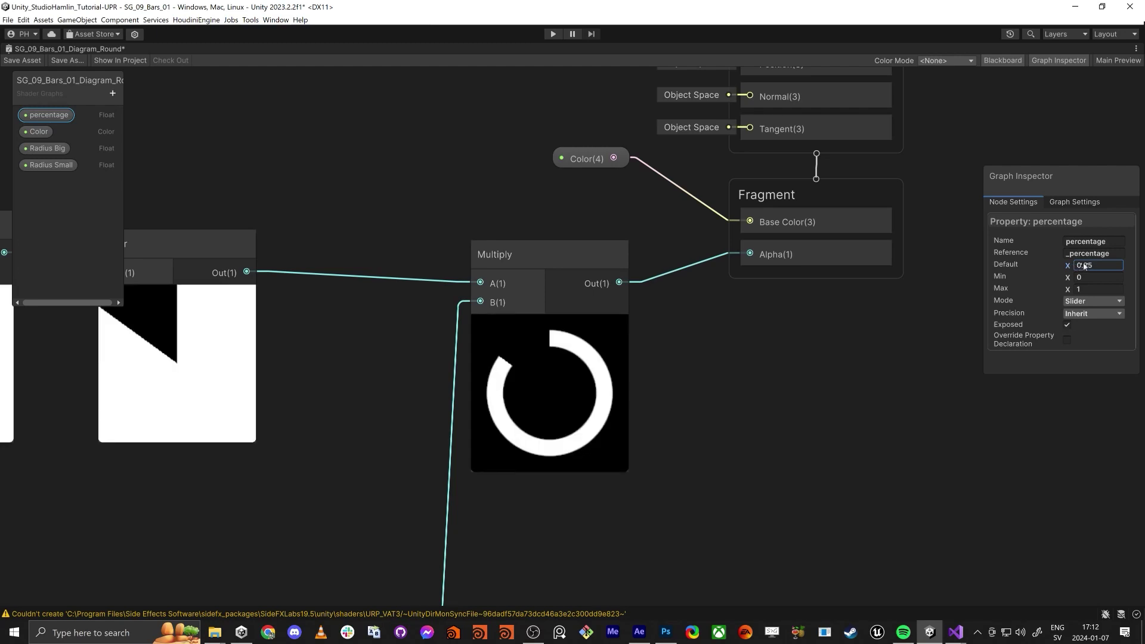
# Step: Regroup the Multiply, Ellipse and Subtract nodes, then save the shader graph asset
pyautogui.scroll(-5, 758, 438)
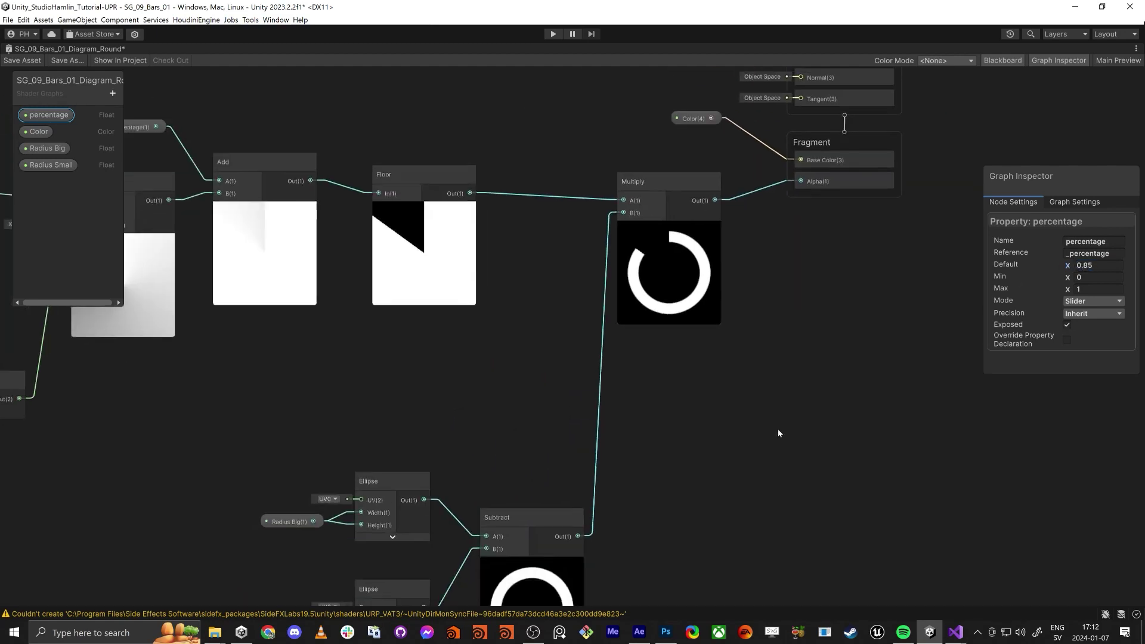
pyautogui.moveTo(652, 156); pyautogui.dragTo(562, 147)
pyautogui.moveTo(189, 456); pyautogui.dragTo(307, 334, button='middle')
pyautogui.moveTo(306, 336); pyautogui.dragTo(602, 493)
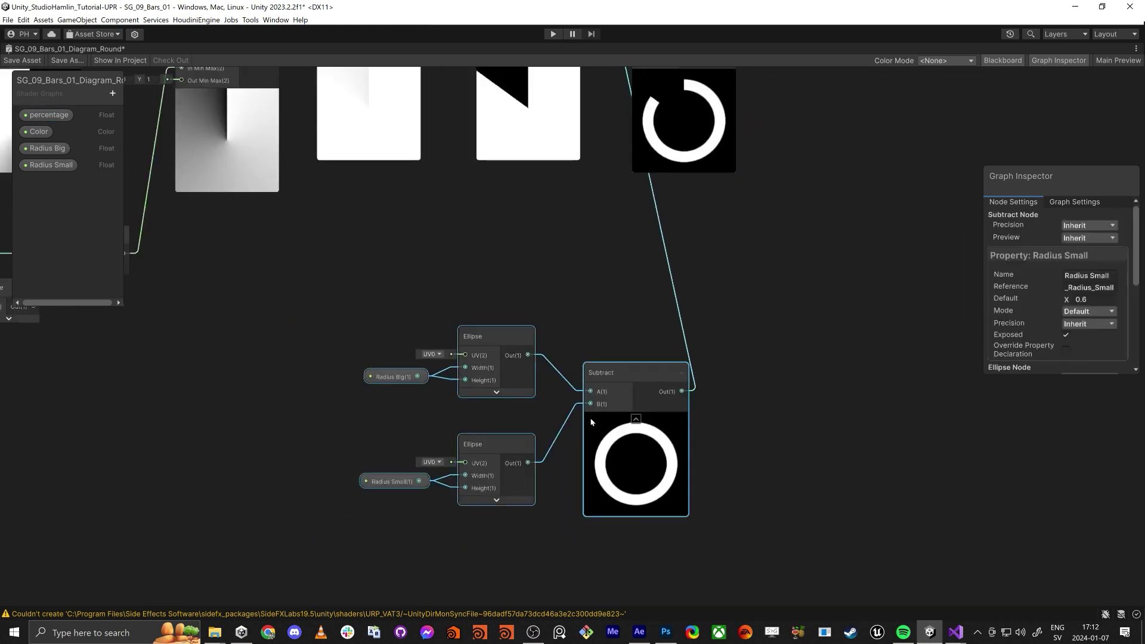
pyautogui.moveTo(645, 378); pyautogui.dragTo(499, 303)
pyautogui.moveTo(776, 296); pyautogui.dragTo(754, 494, button='middle')
pyautogui.click(754, 494)
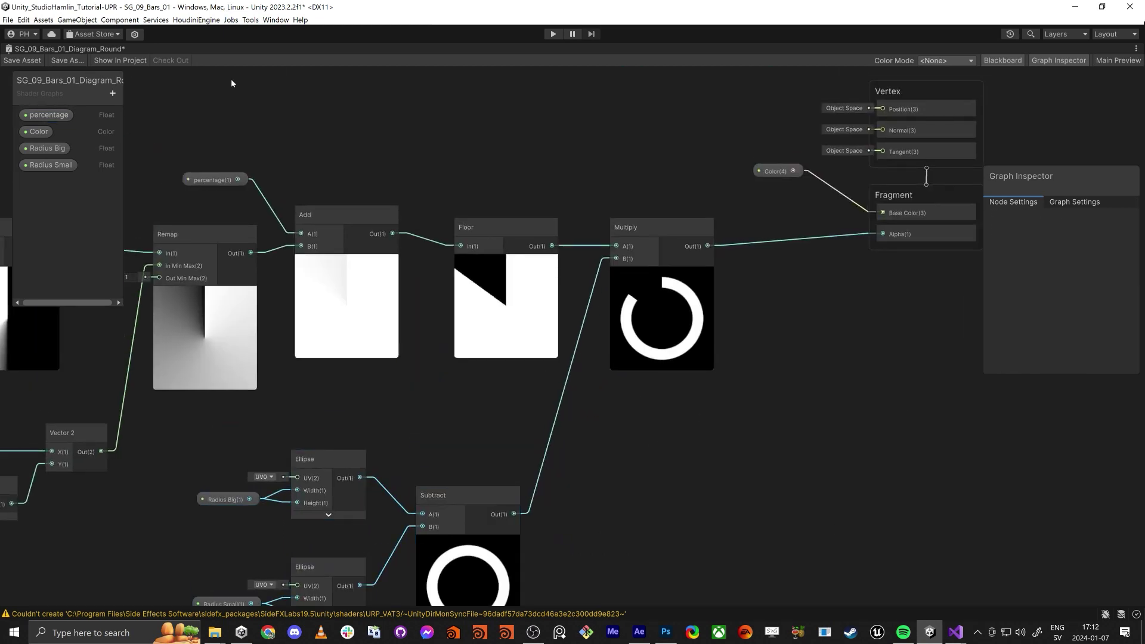
pyautogui.click(2, 60)
# Step: Back in the Scene, select Diagram_Round and lower its Percentage to 57%
pyautogui.hotkey('shift', 'space')
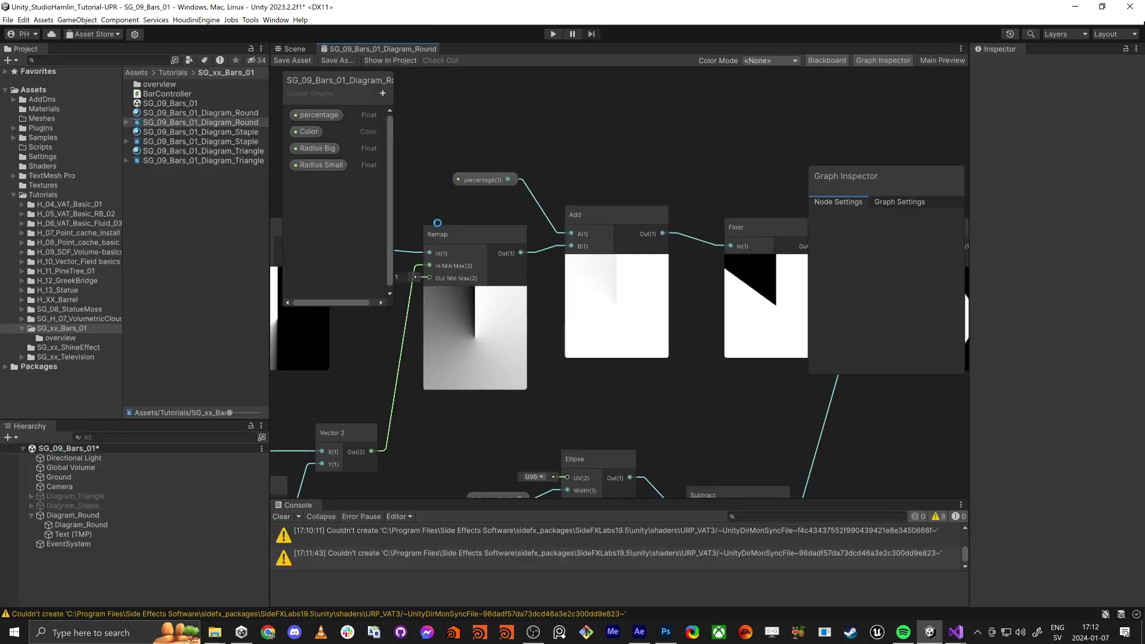
pyautogui.click(290, 49)
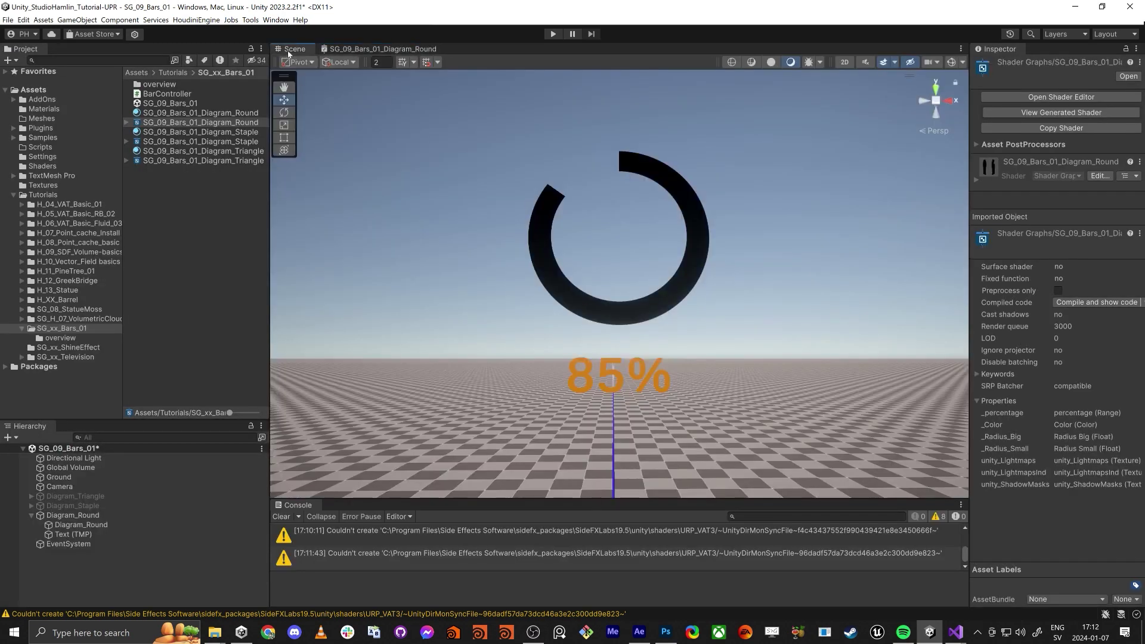
pyautogui.click(26, 517)
pyautogui.click(31, 515)
pyautogui.click(105, 515)
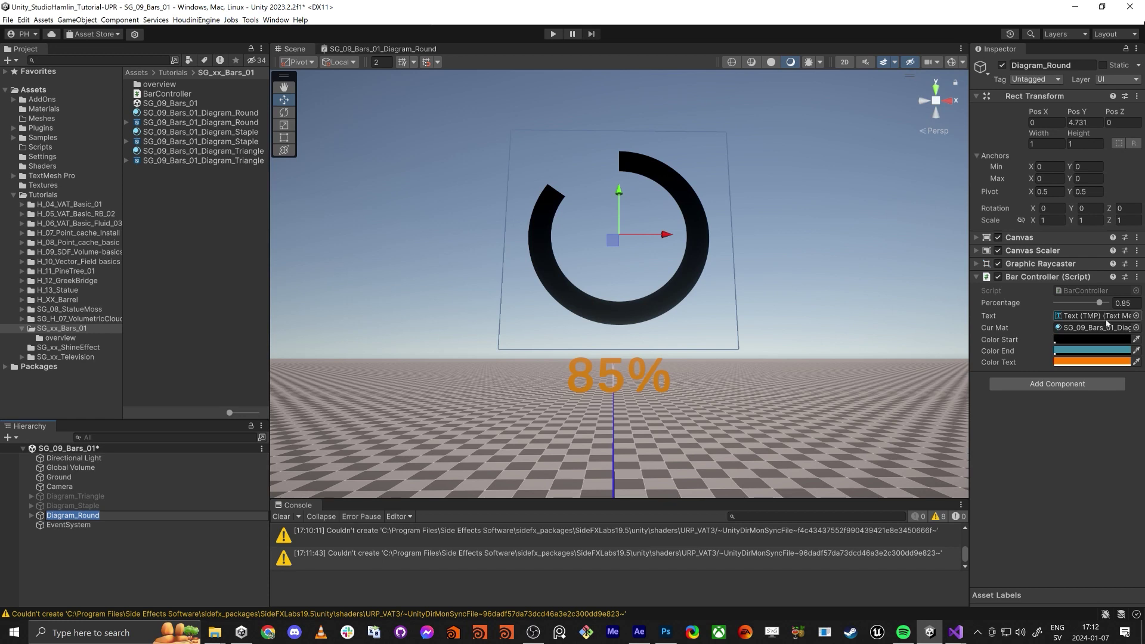
pyautogui.moveTo(1099, 302); pyautogui.dragTo(1085, 303)
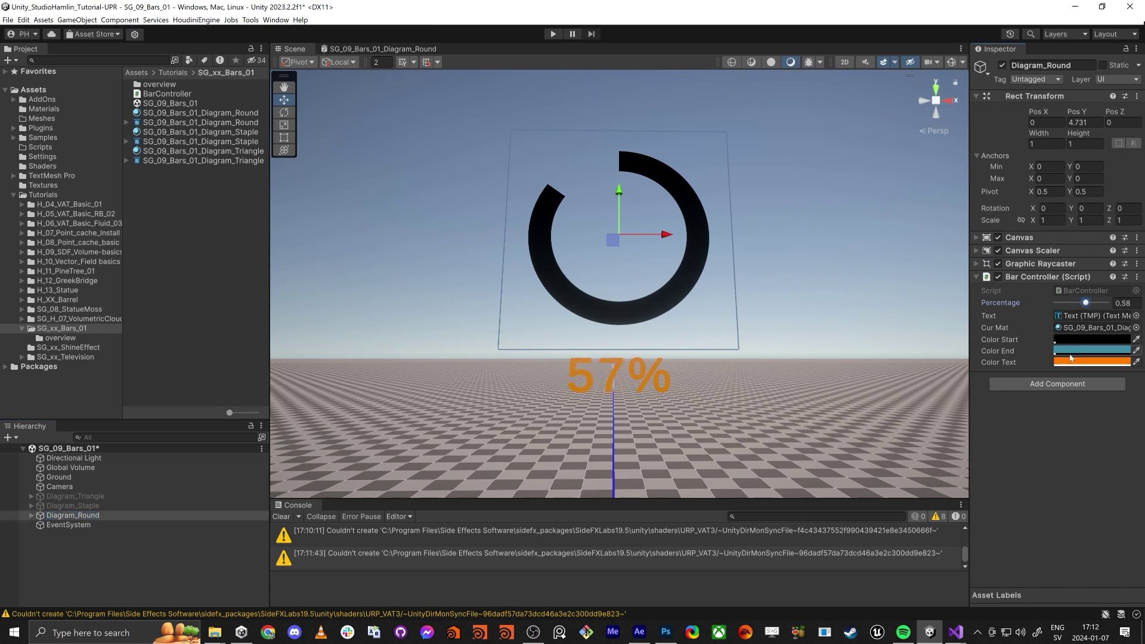
# Step: Make Color Start pure red, set Percentage to 0.46, and widen the Inspector
pyautogui.click(1077, 341)
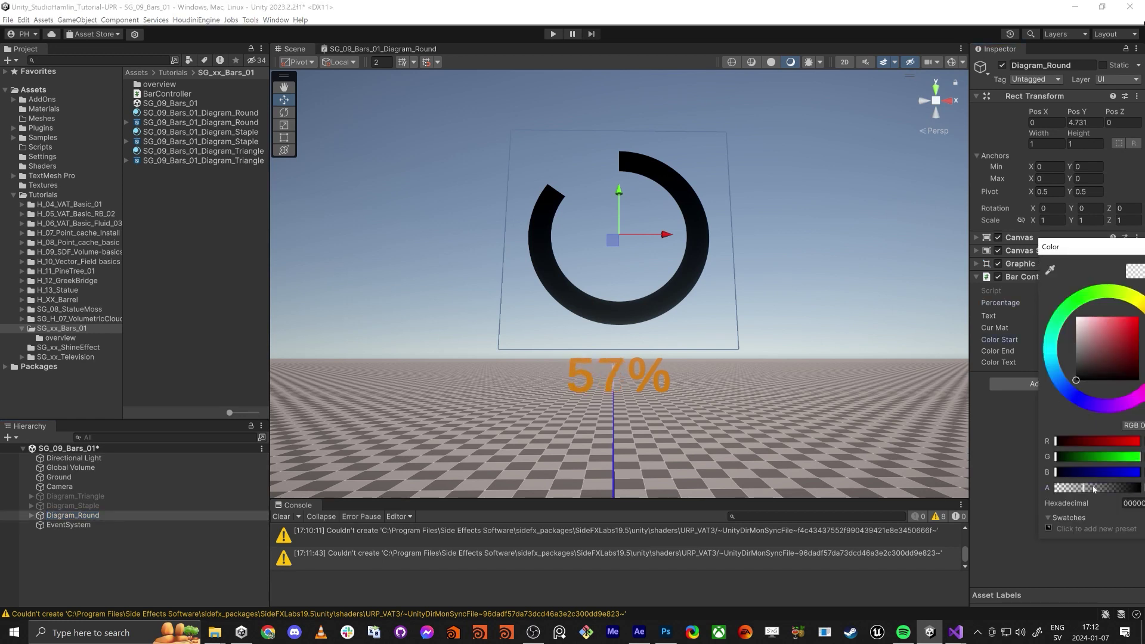
pyautogui.moveTo(1096, 260); pyautogui.dragTo(889, 279)
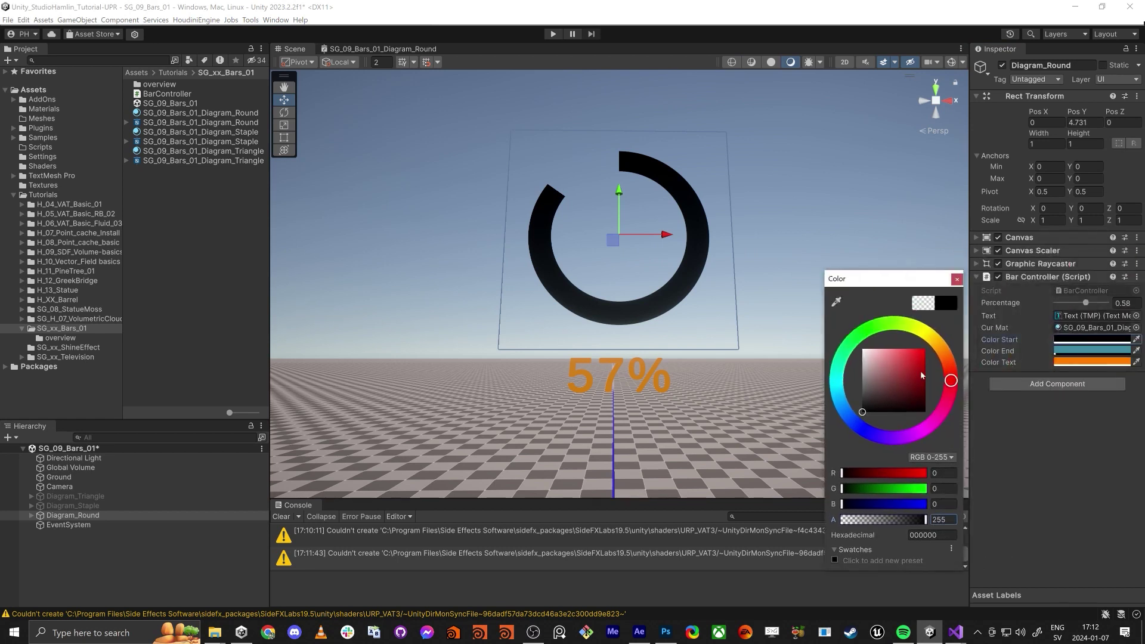
pyautogui.moveTo(920, 371); pyautogui.dragTo(946, 331)
pyautogui.click(957, 279)
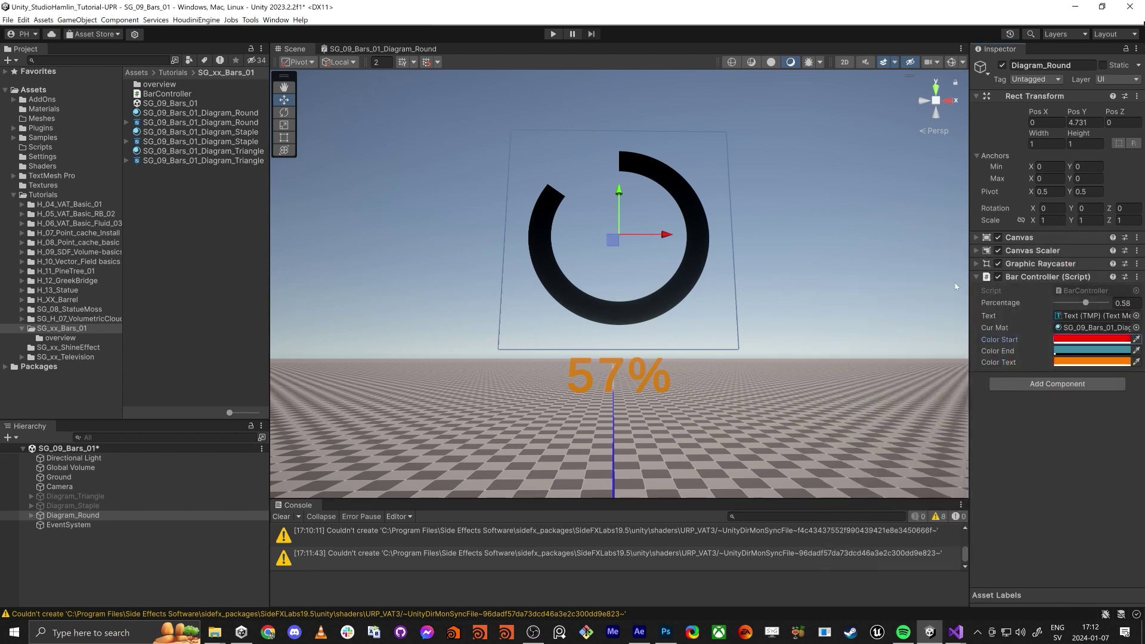
pyautogui.click(1078, 351)
pyautogui.moveTo(1108, 261); pyautogui.dragTo(1013, 321)
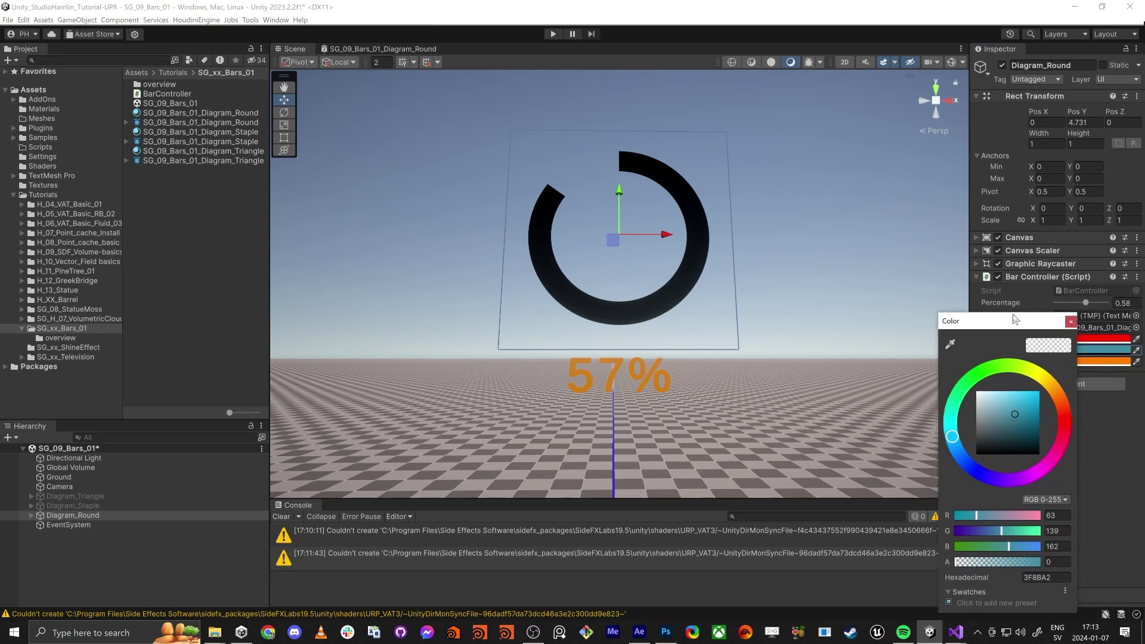
pyautogui.click(1070, 322)
pyautogui.moveTo(1086, 303); pyautogui.dragTo(1080, 306)
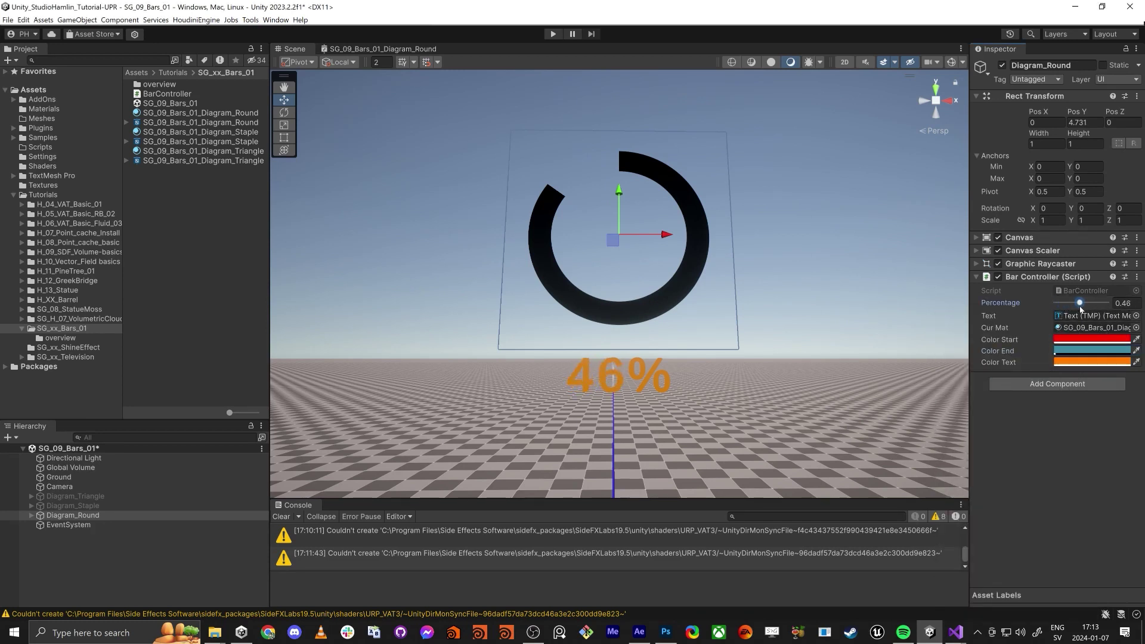
pyautogui.moveTo(972, 355); pyautogui.dragTo(824, 355)
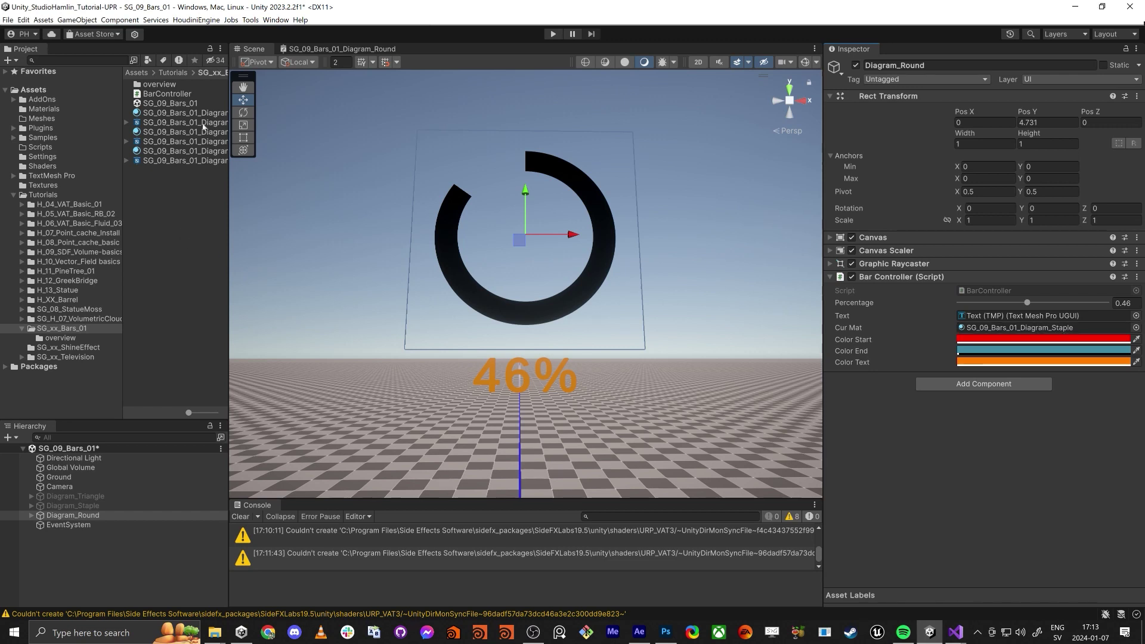
# Step: Briefly activate Diagram_Staple at 92% for comparison, then deactivate it again
pyautogui.moveTo(230, 197); pyautogui.dragTo(276, 192)
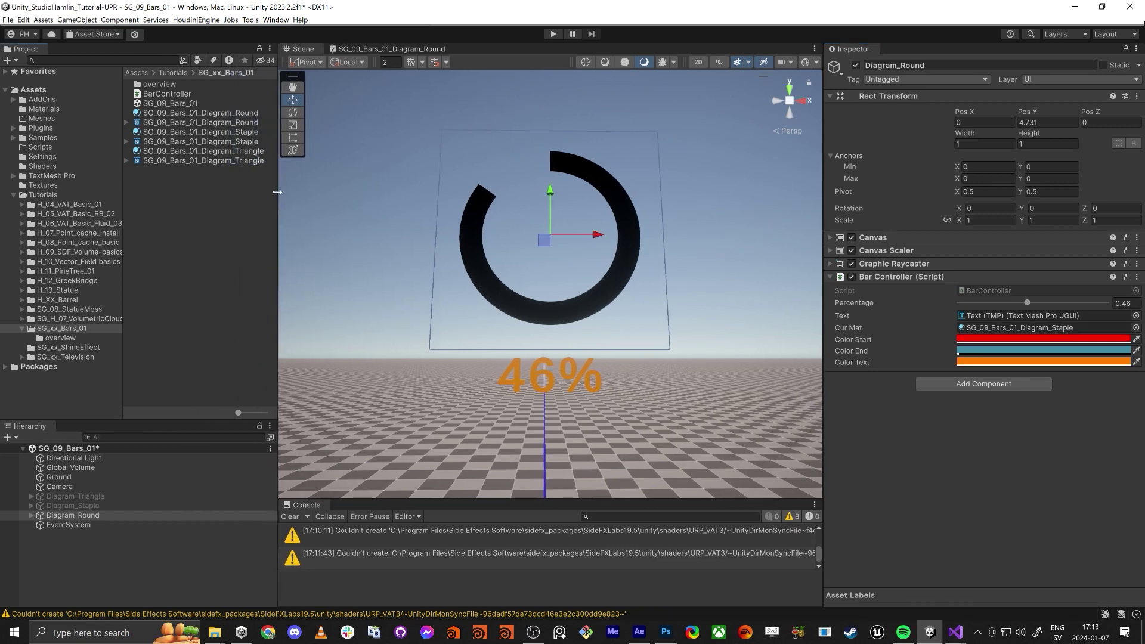
pyautogui.click(73, 506)
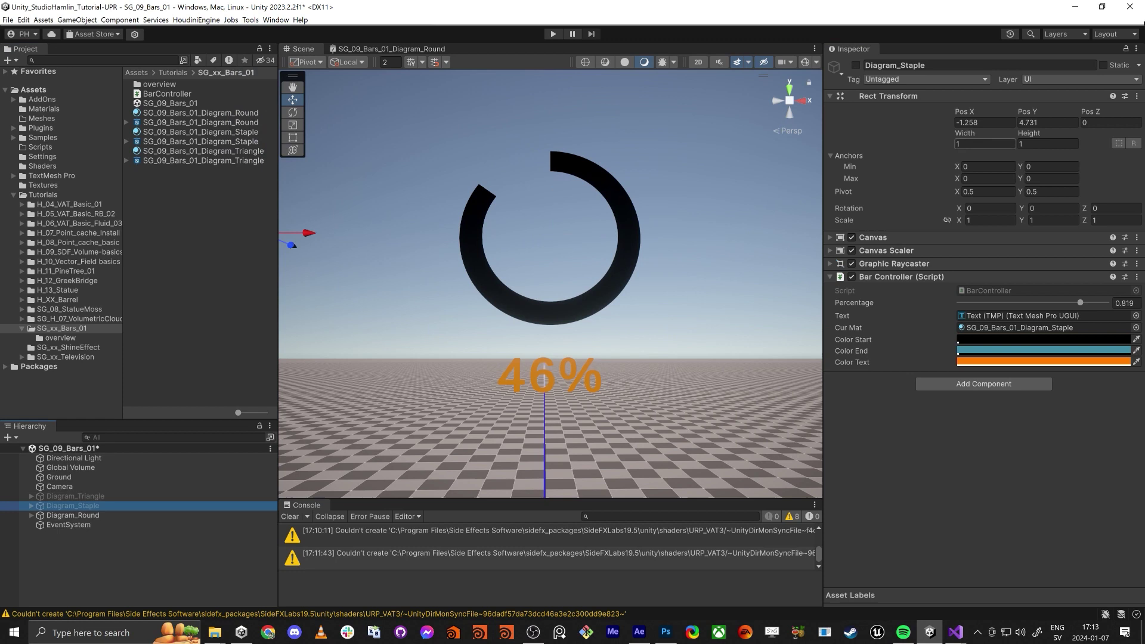
pyautogui.click(857, 66)
pyautogui.press('f')
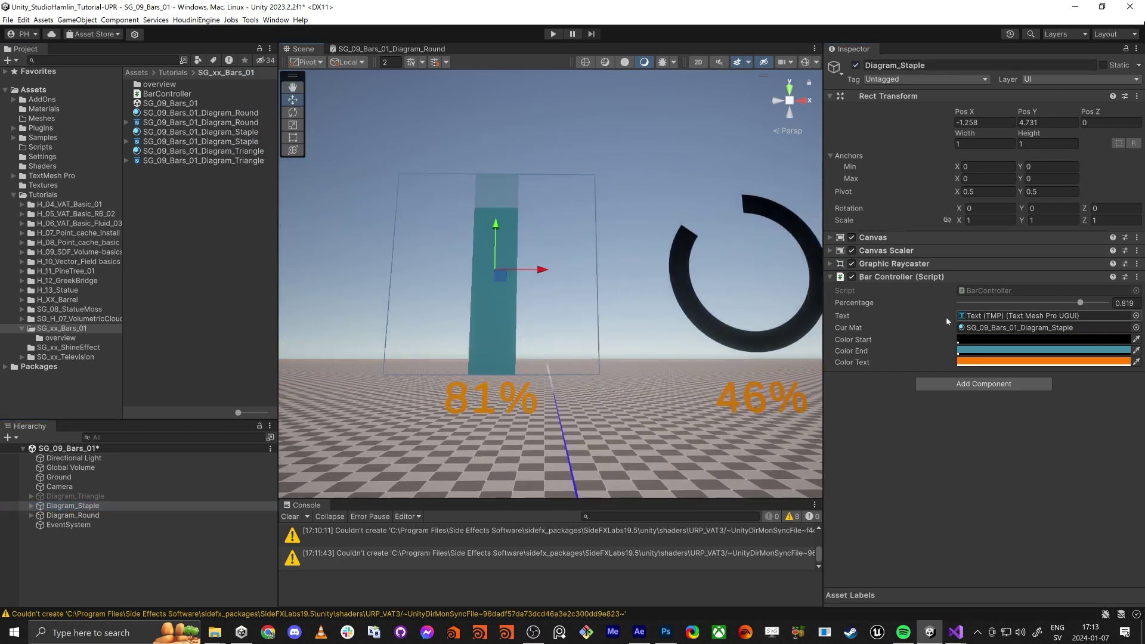
pyautogui.moveTo(1093, 303)
pyautogui.mouseDown()
pyautogui.moveTo(1043, 303)
pyautogui.moveTo(1096, 303)
pyautogui.mouseUp()
pyautogui.click(101, 507)
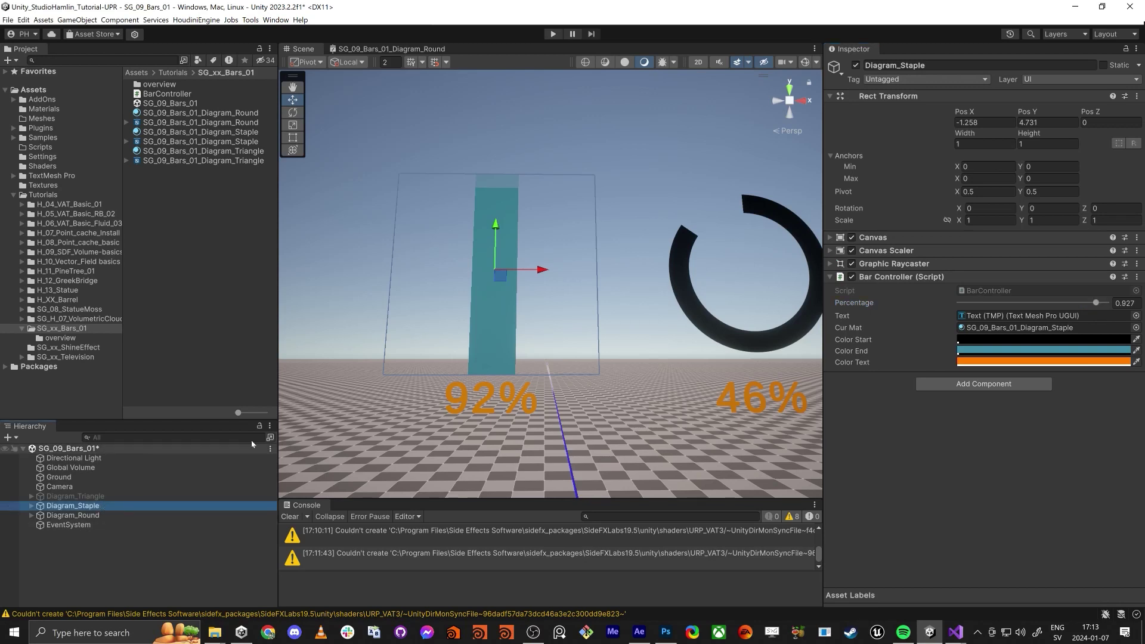
pyautogui.click(856, 65)
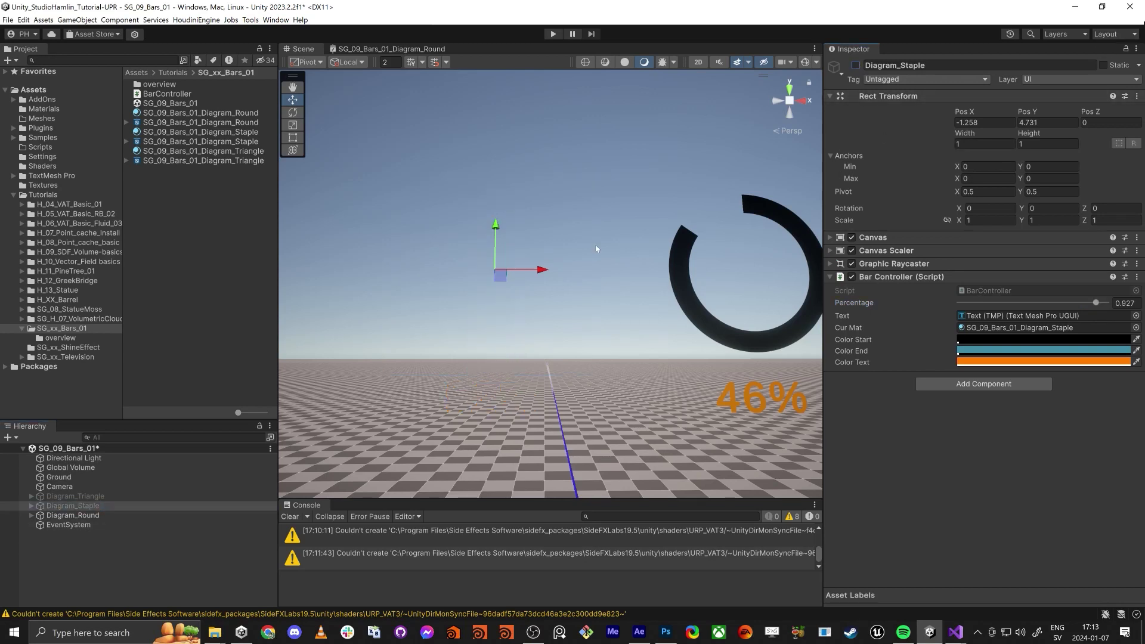
# Step: Assign the SG_09_Bars_01_Diagram_Round material to Diagram_Round's Cur Mat and test Percentage at 0.661
pyautogui.click(107, 515)
pyautogui.moveTo(612, 380); pyautogui.dragTo(470, 394, button='middle')
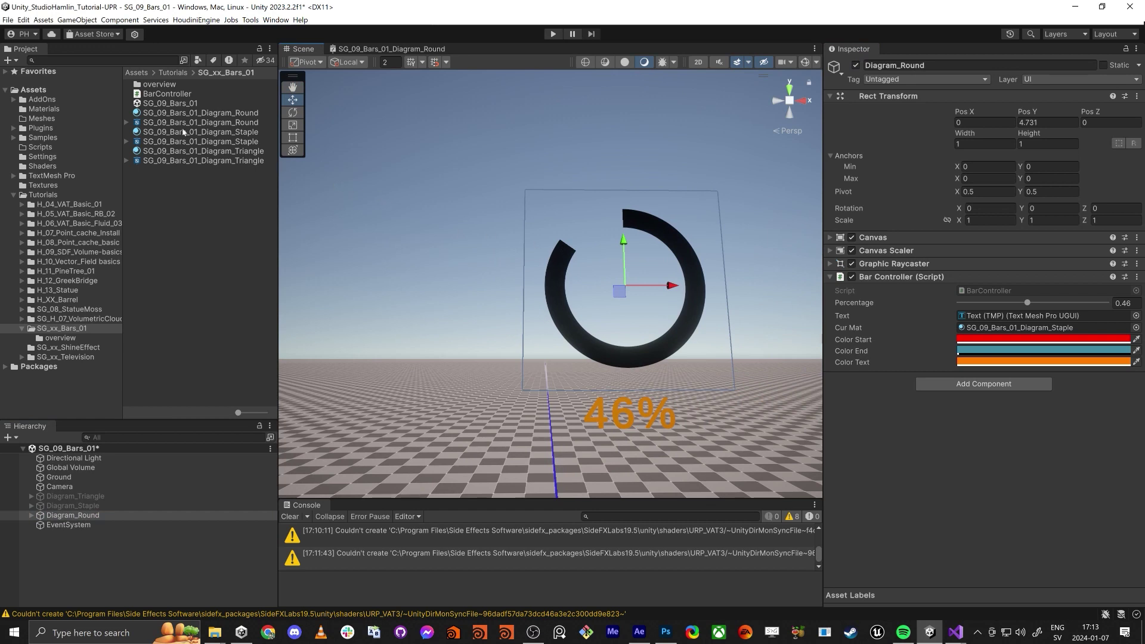
pyautogui.moveTo(174, 115); pyautogui.dragTo(1005, 333)
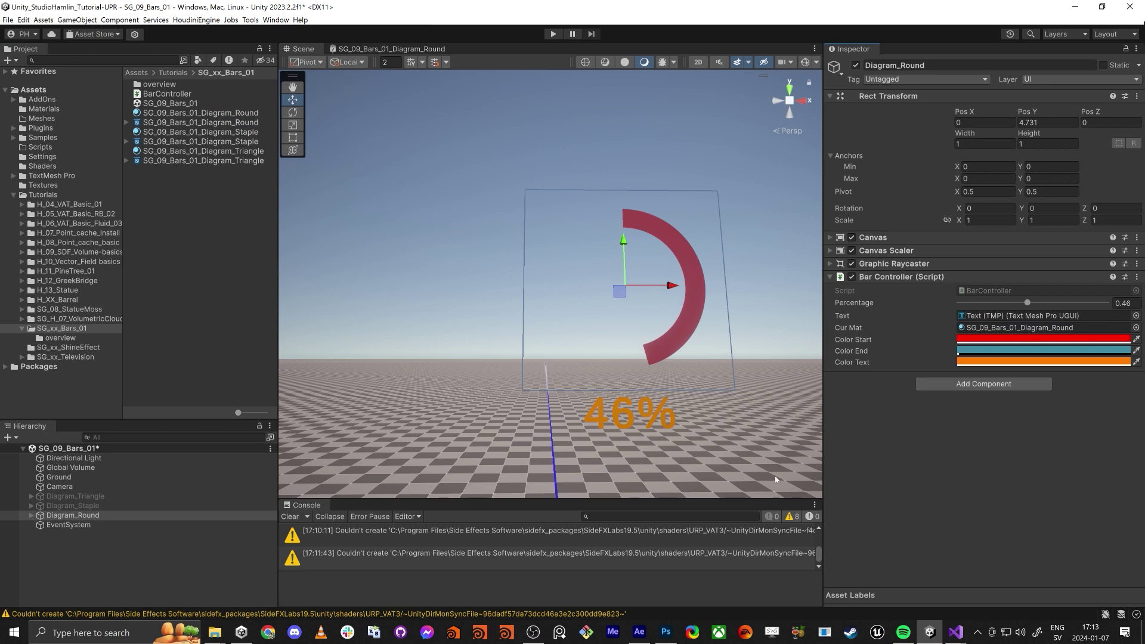
pyautogui.keyDown('alt'); pyautogui.moveTo(572, 377); pyautogui.dragTo(522, 284); pyautogui.keyUp('alt')
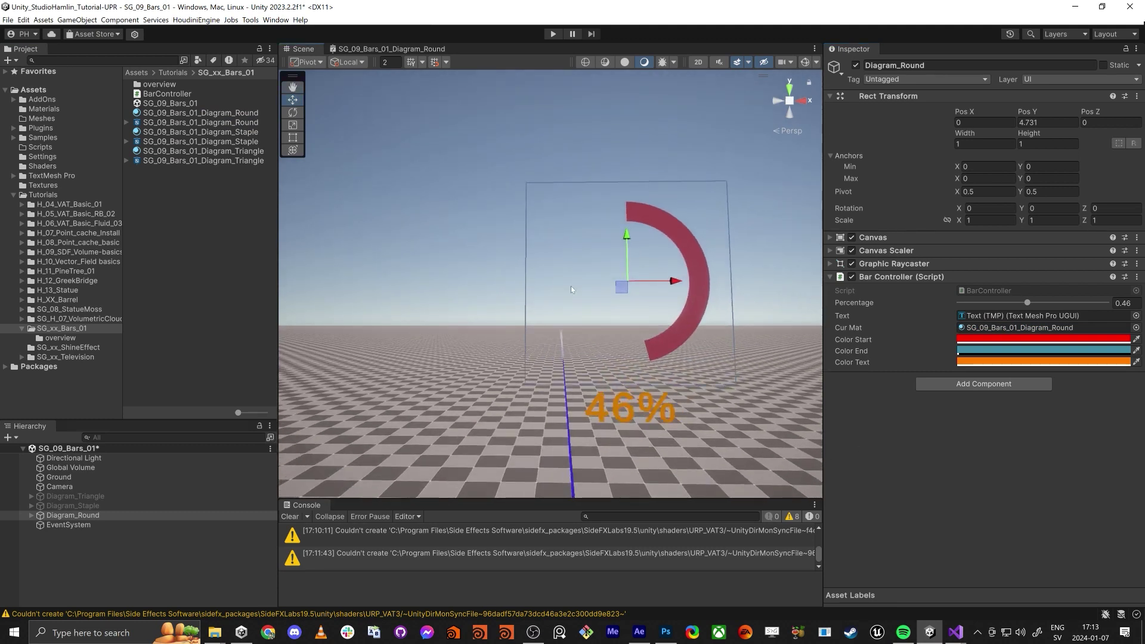
pyautogui.keyDown('alt'); pyautogui.moveTo(576, 349); pyautogui.dragTo(531, 342); pyautogui.keyUp('alt')
pyautogui.moveTo(1027, 303); pyautogui.dragTo(1059, 332)
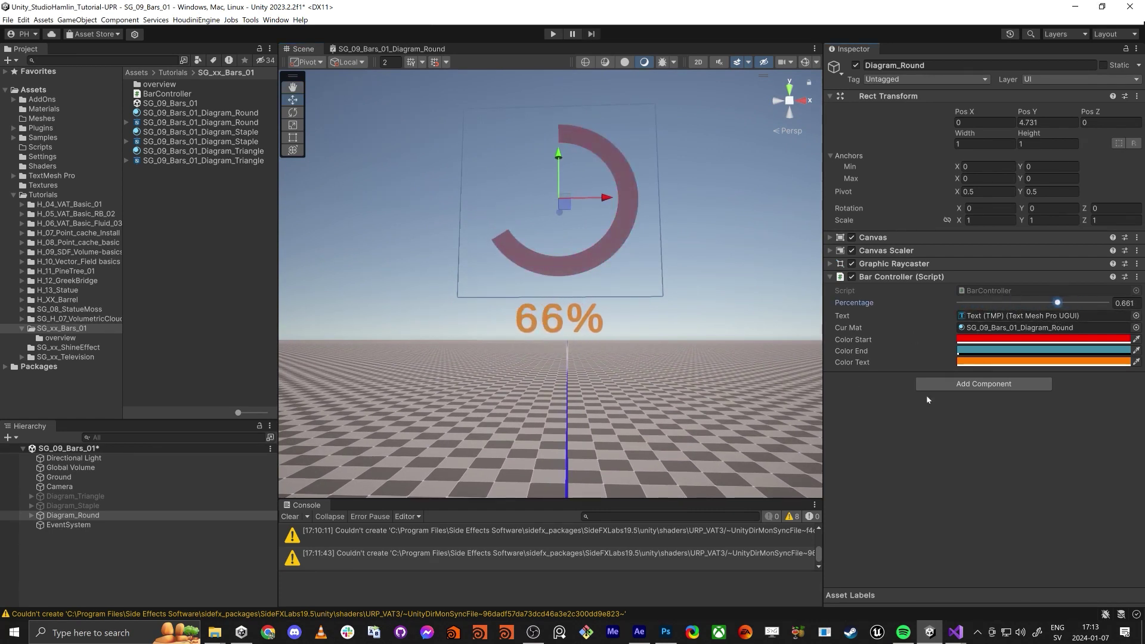
# Step: Add a second Inspector tab docked below the first and make it taller
pyautogui.rightClick(851, 51)
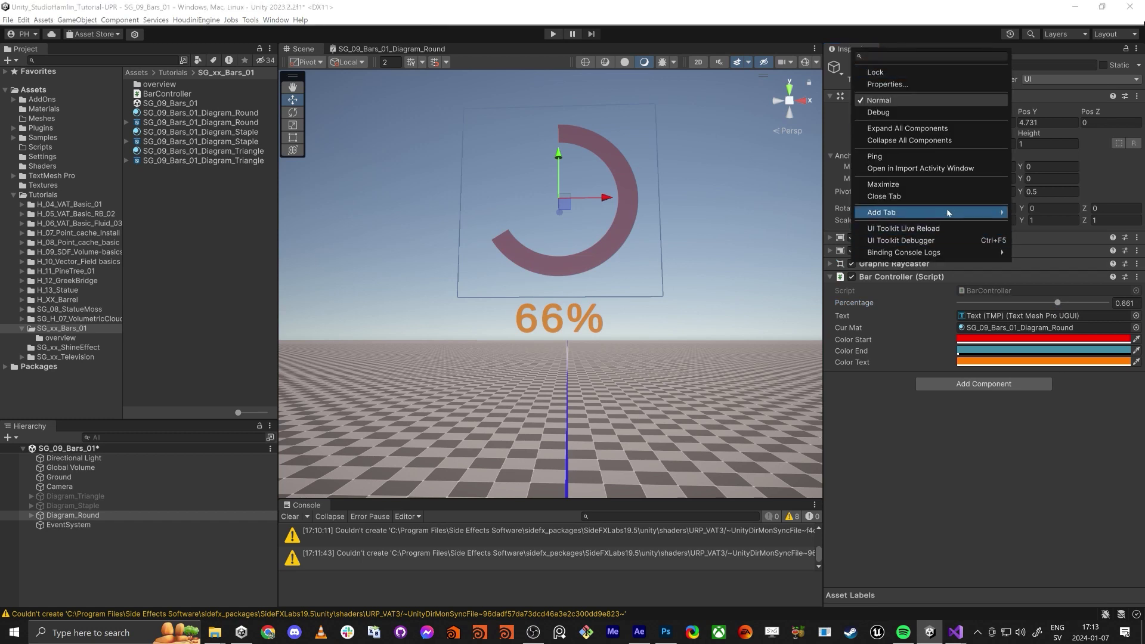
pyautogui.moveTo(954, 216)
pyautogui.click(1050, 241)
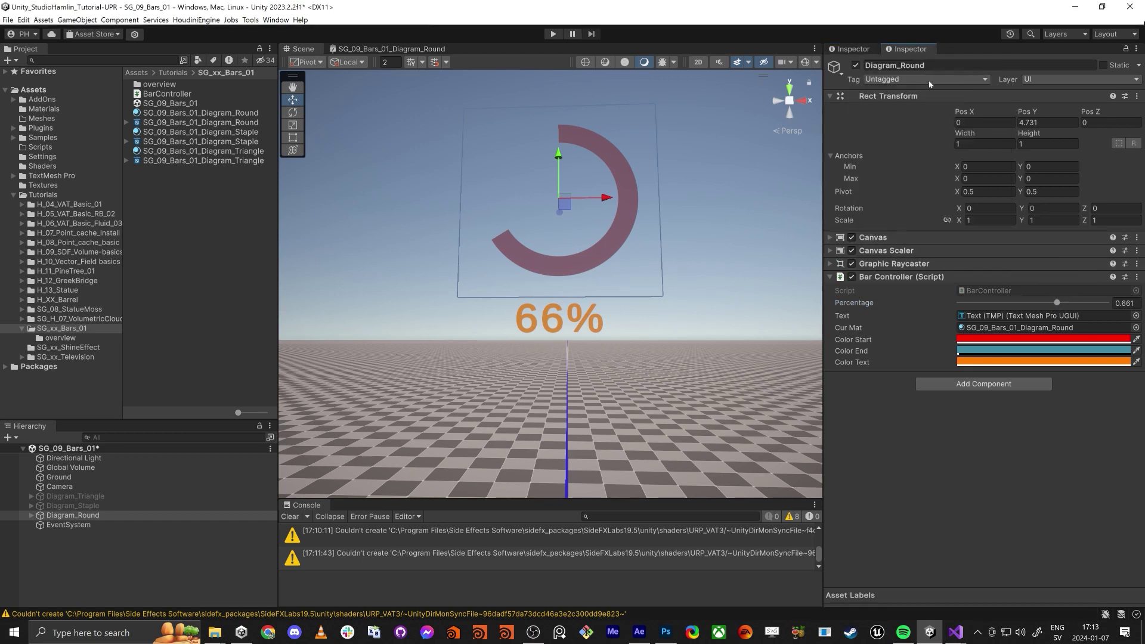
pyautogui.moveTo(929, 84); pyautogui.dragTo(930, 464)
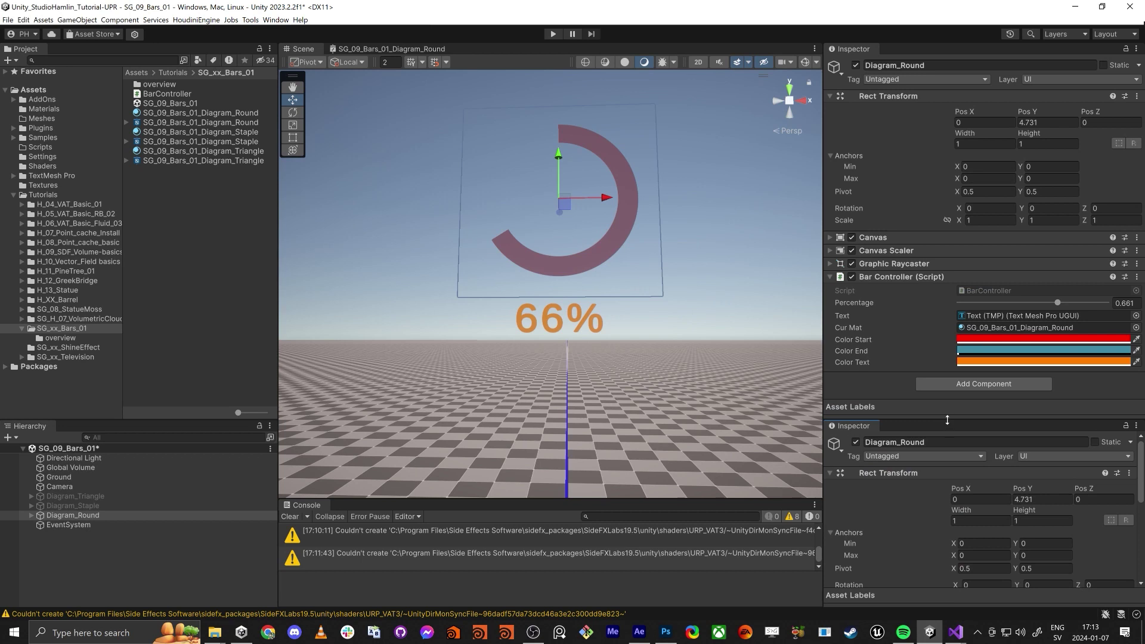
pyautogui.moveTo(947, 419); pyautogui.dragTo(947, 339)
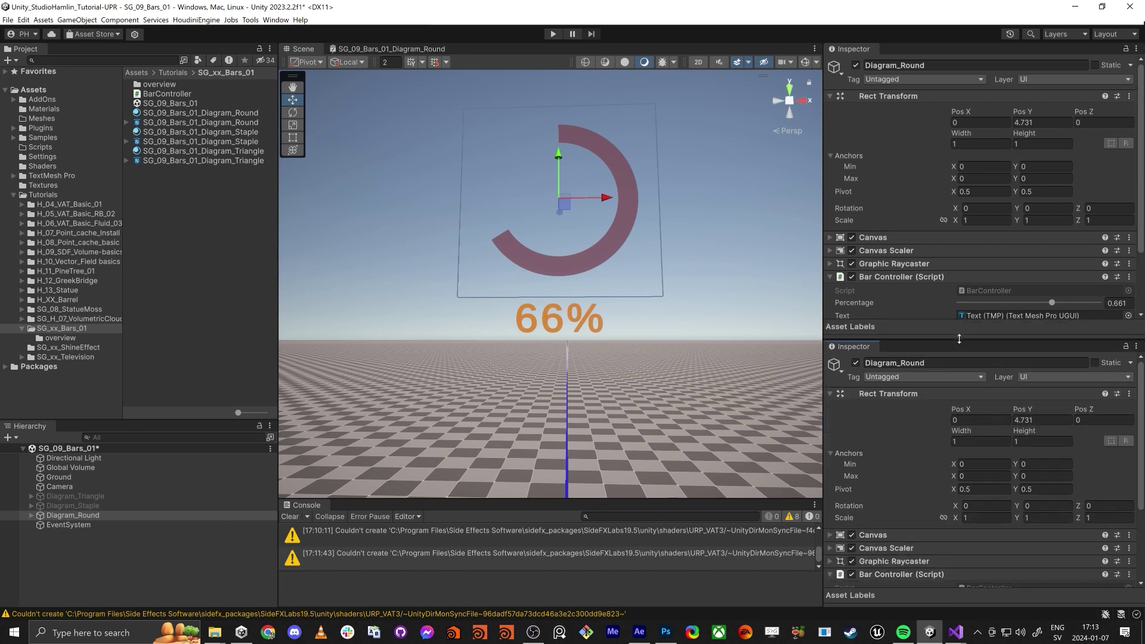
# Step: Lock the lower Inspector to the Diagram_Round material and the upper one to Diagram_Round
pyautogui.click(216, 113)
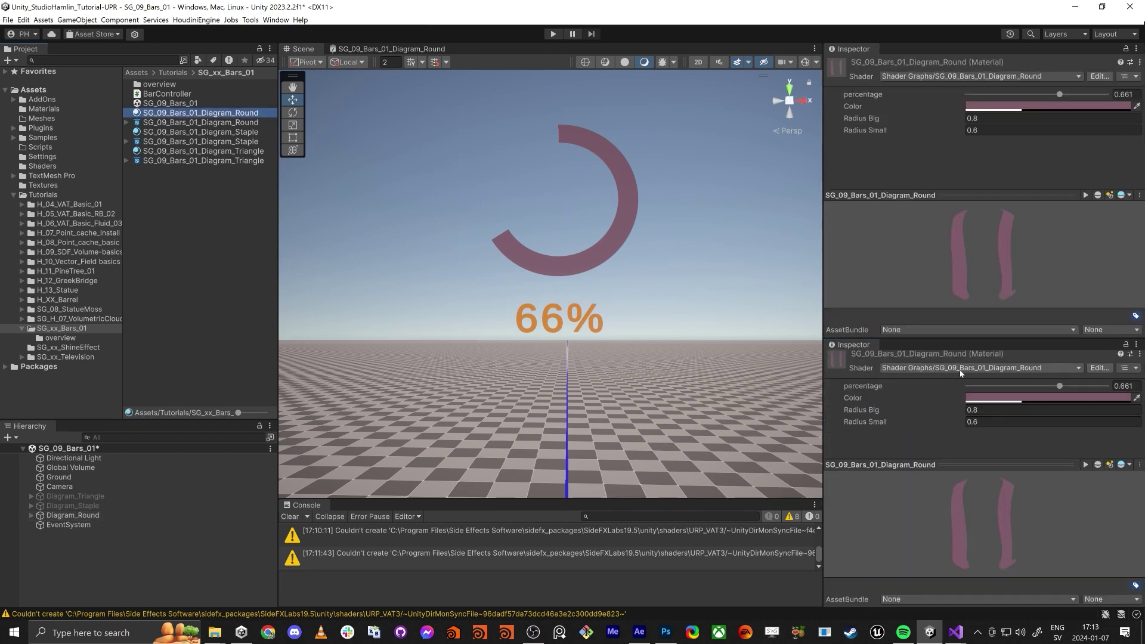
pyautogui.click(1126, 346)
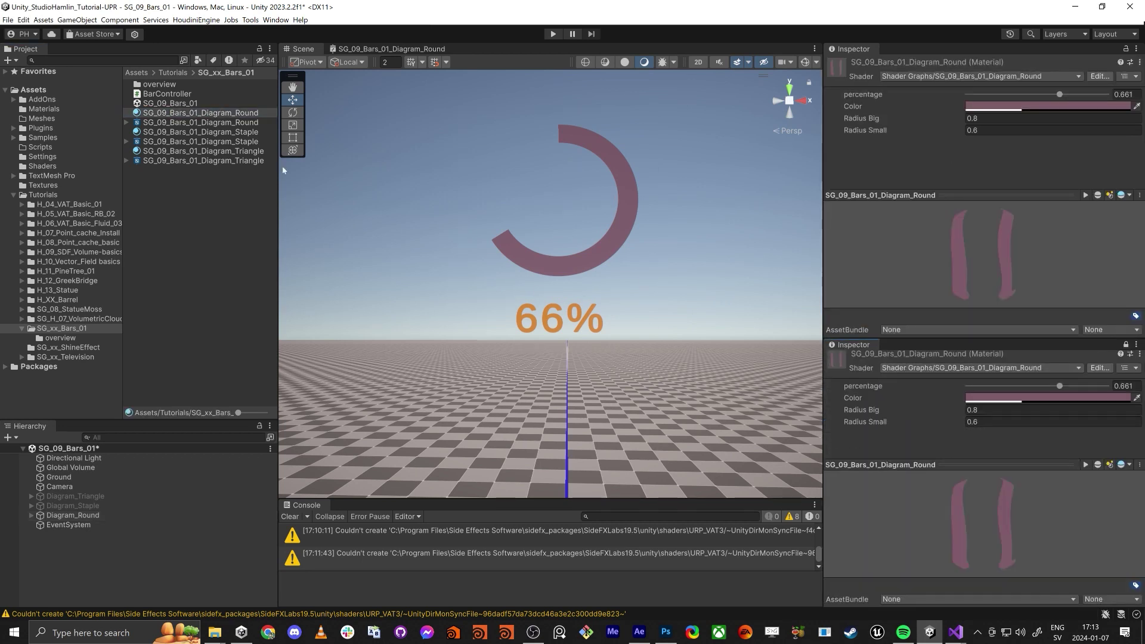
pyautogui.click(82, 515)
pyautogui.click(1126, 48)
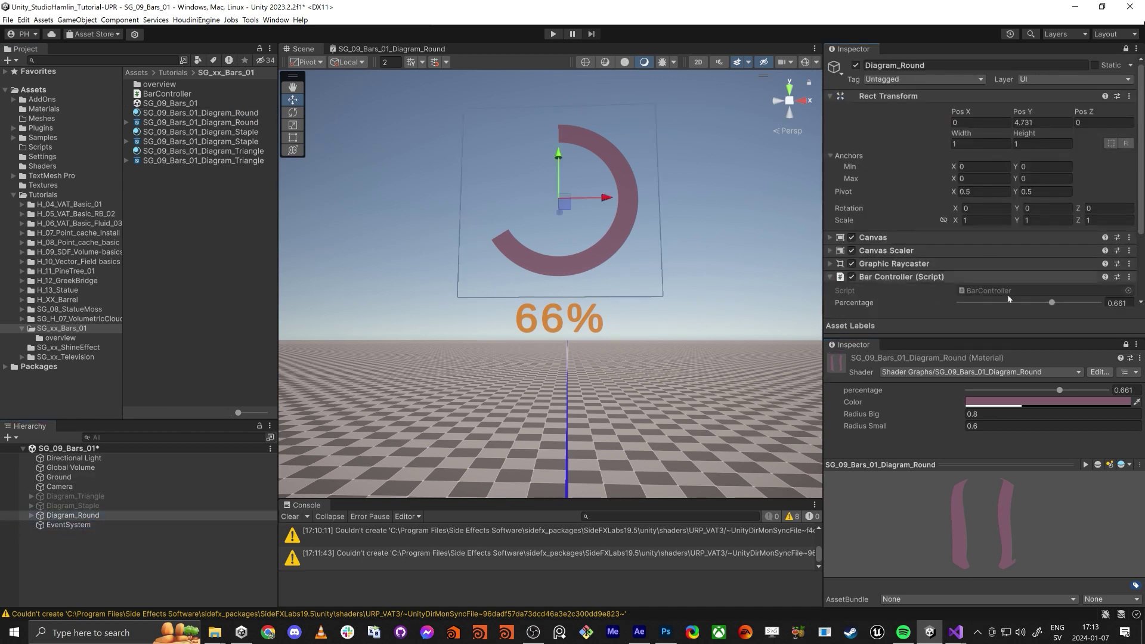
# Step: Thicken the ring with Radius Big 0.9 and Radius Small 0.51, then test the Percentage
pyautogui.moveTo(957, 461); pyautogui.dragTo(965, 553)
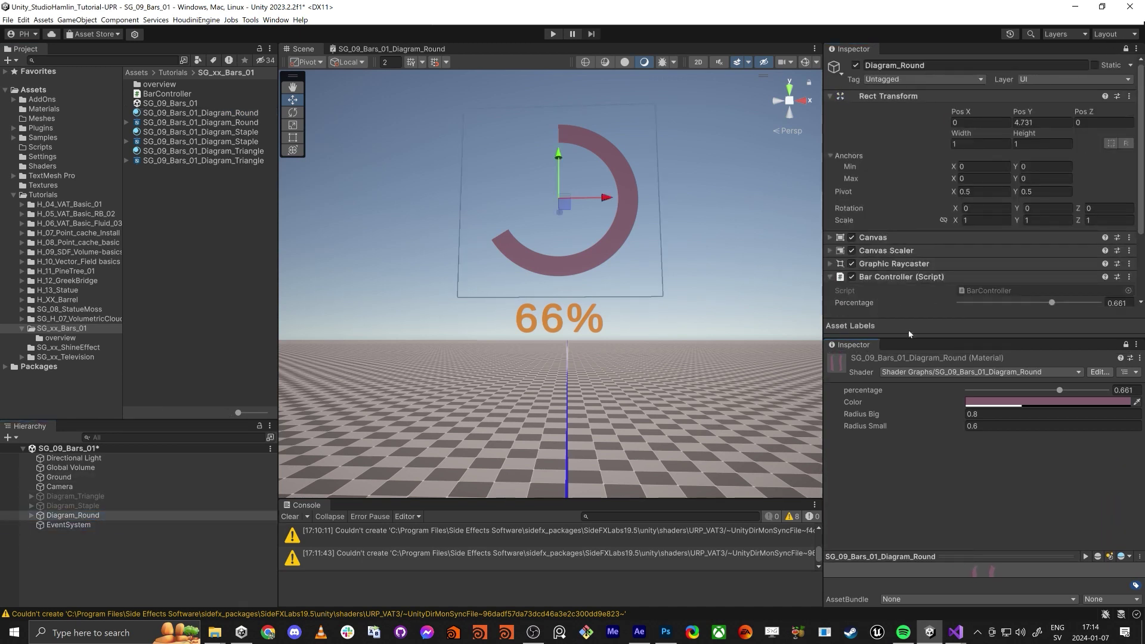
pyautogui.moveTo(909, 336); pyautogui.dragTo(909, 418)
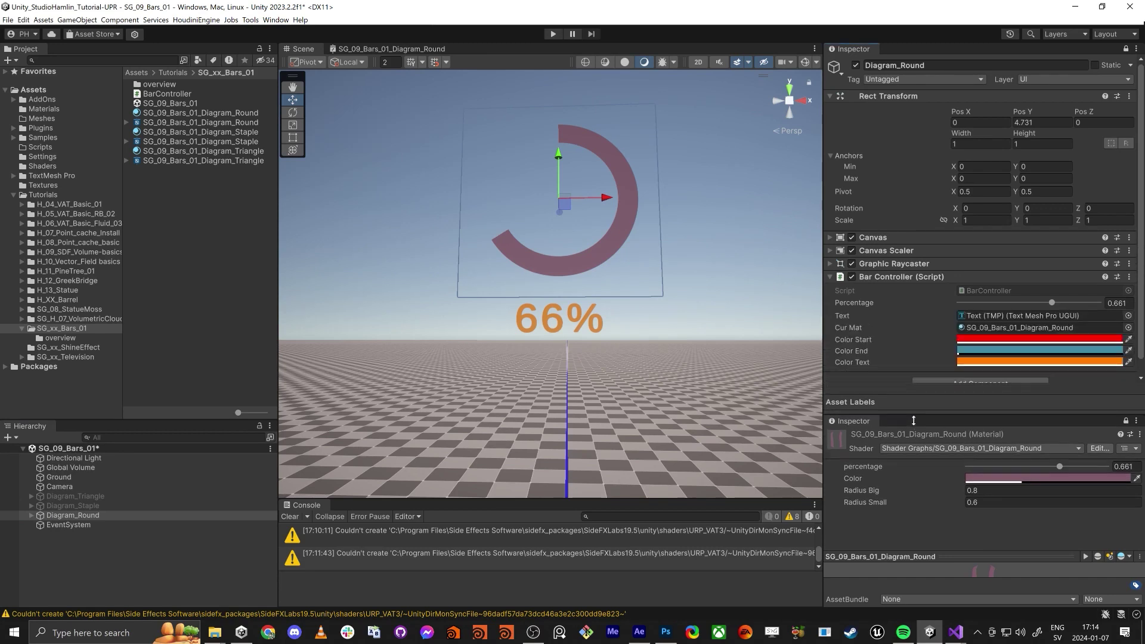
pyautogui.click(831, 96)
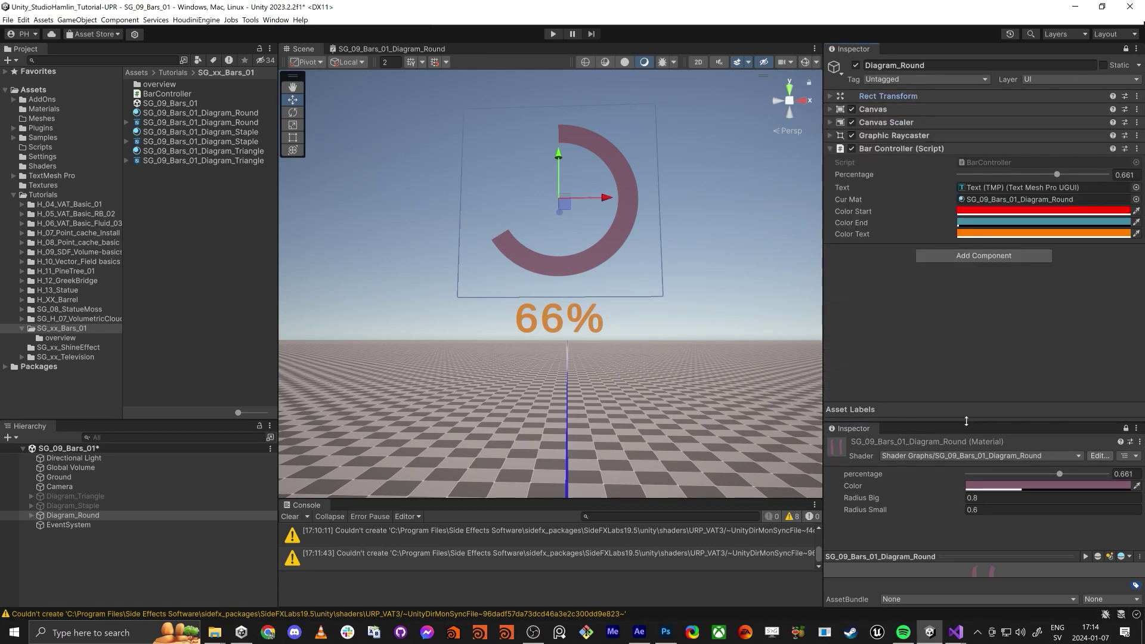
pyautogui.moveTo(966, 421); pyautogui.dragTo(961, 392)
pyautogui.moveTo(869, 470); pyautogui.dragTo(880, 478)
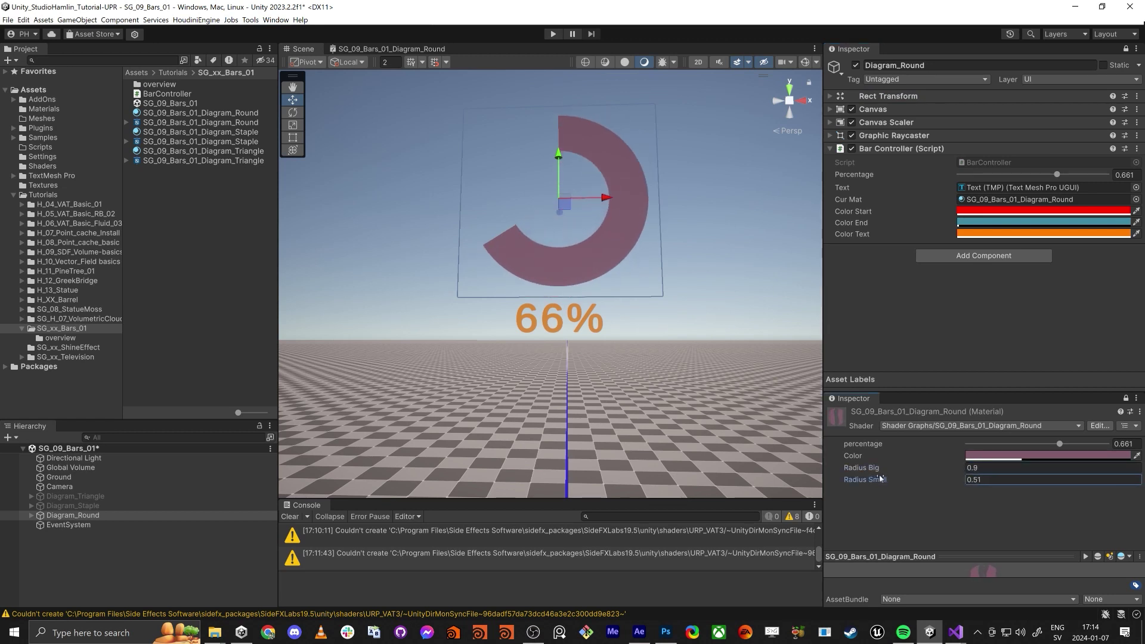
pyautogui.moveTo(1056, 175)
pyautogui.mouseDown()
pyautogui.moveTo(967, 176)
pyautogui.moveTo(1108, 179)
pyautogui.moveTo(1069, 179)
pyautogui.mouseUp()
# Step: Insert a Maximum node taking the arc in A and the full ring in B, driving Alpha
pyautogui.click(390, 48)
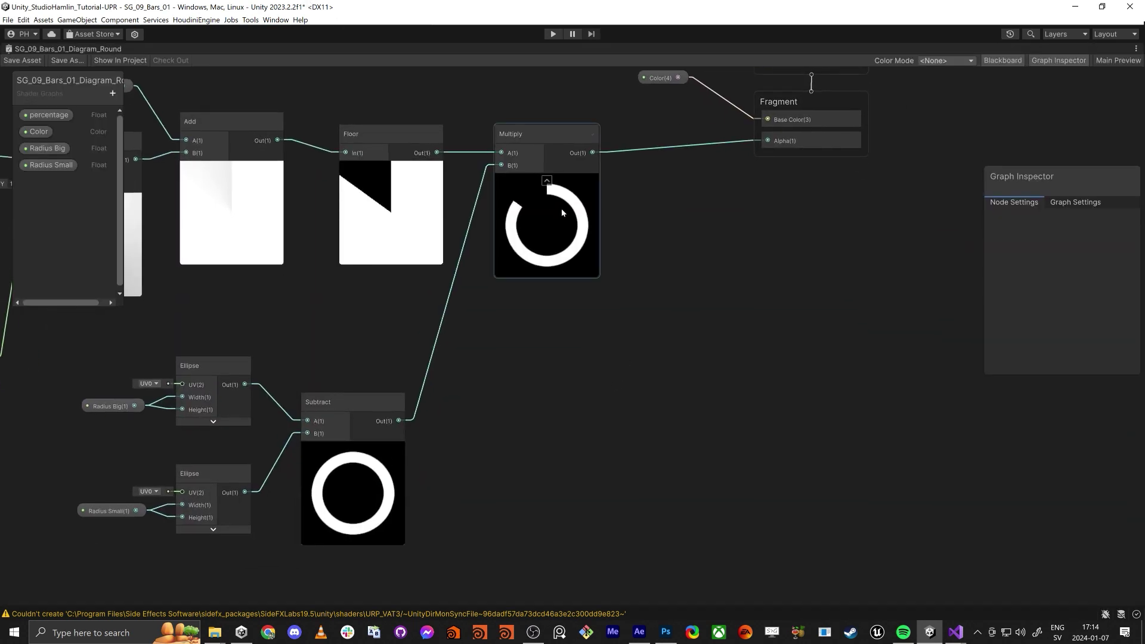
pyautogui.scroll(10, 523, 204)
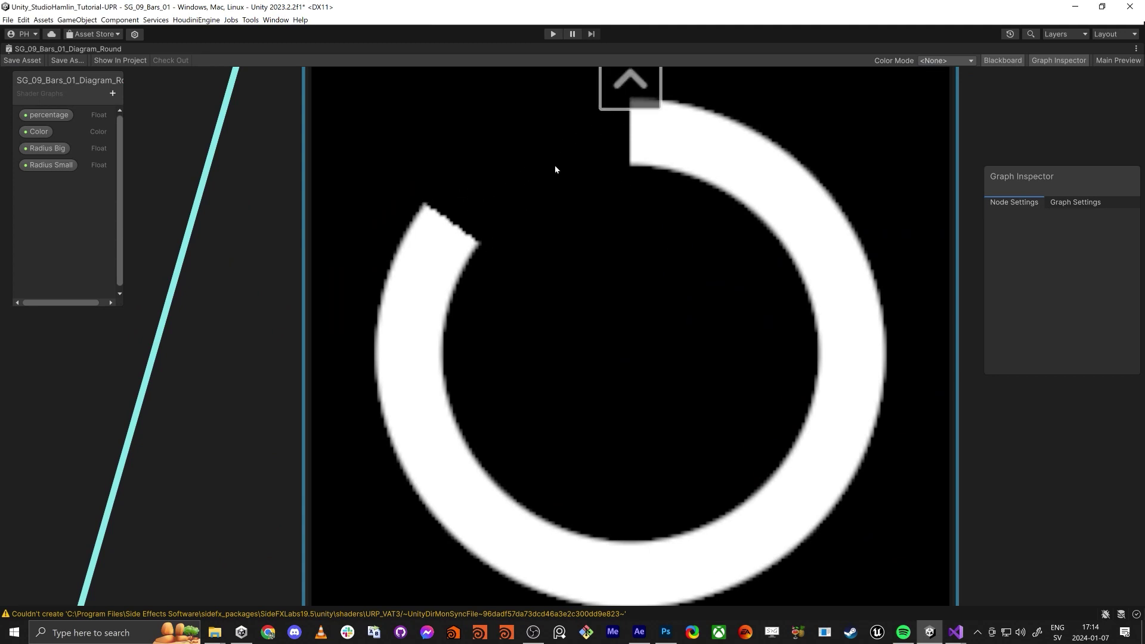
pyautogui.scroll(-10, 523, 205)
pyautogui.moveTo(447, 575); pyautogui.dragTo(465, 498, button='middle')
pyautogui.scroll(-2, 465, 498)
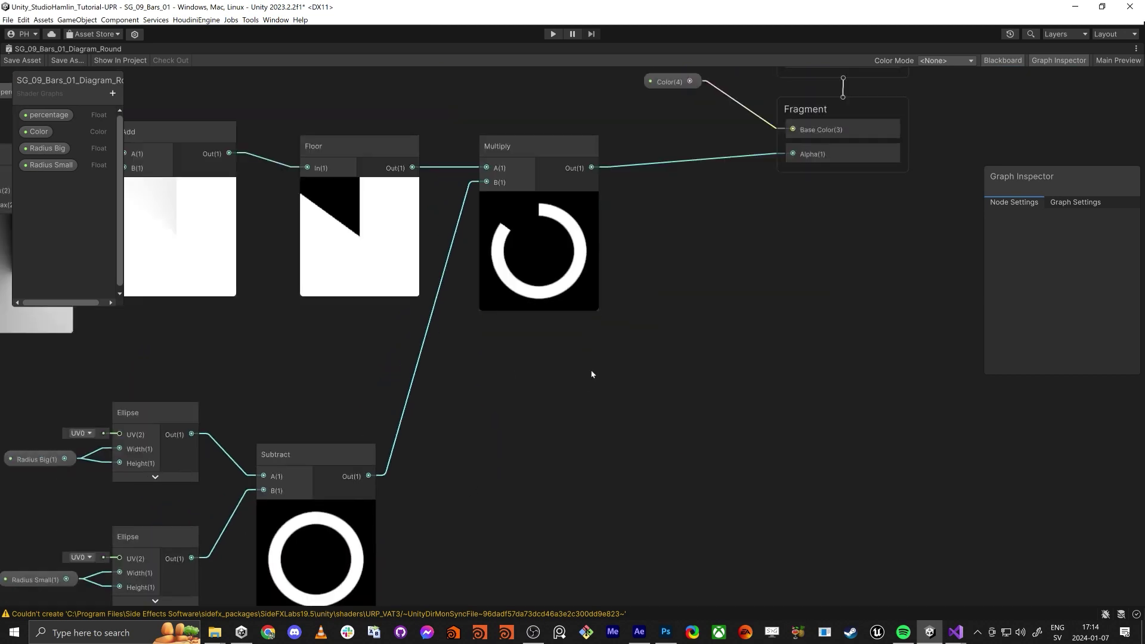
pyautogui.press('space')
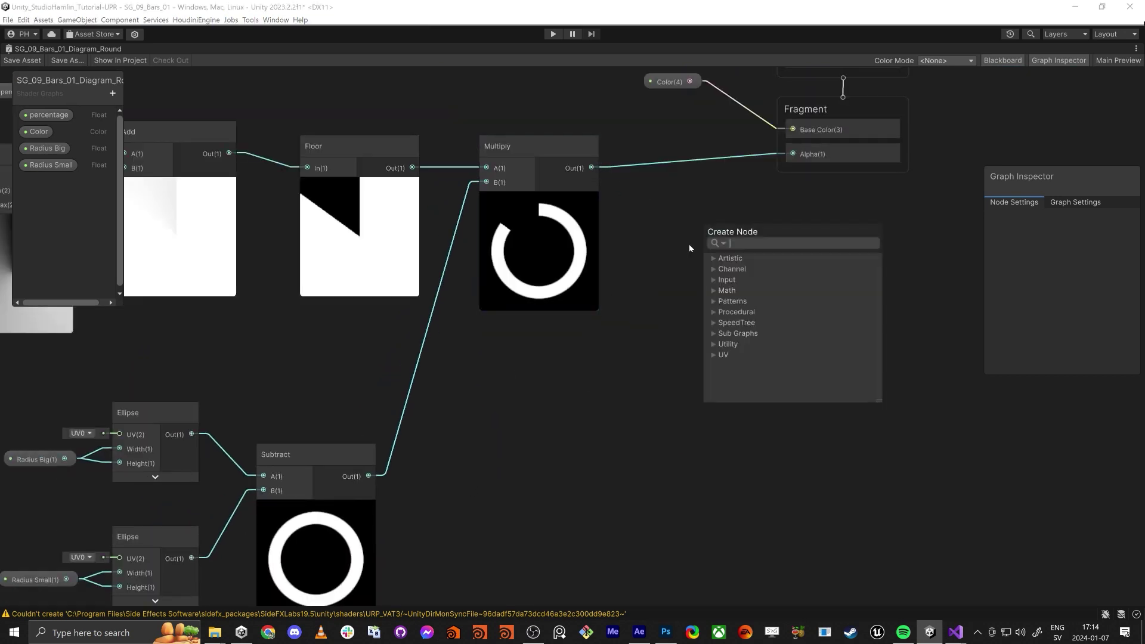
pyautogui.write('max')
pyautogui.press('Return')
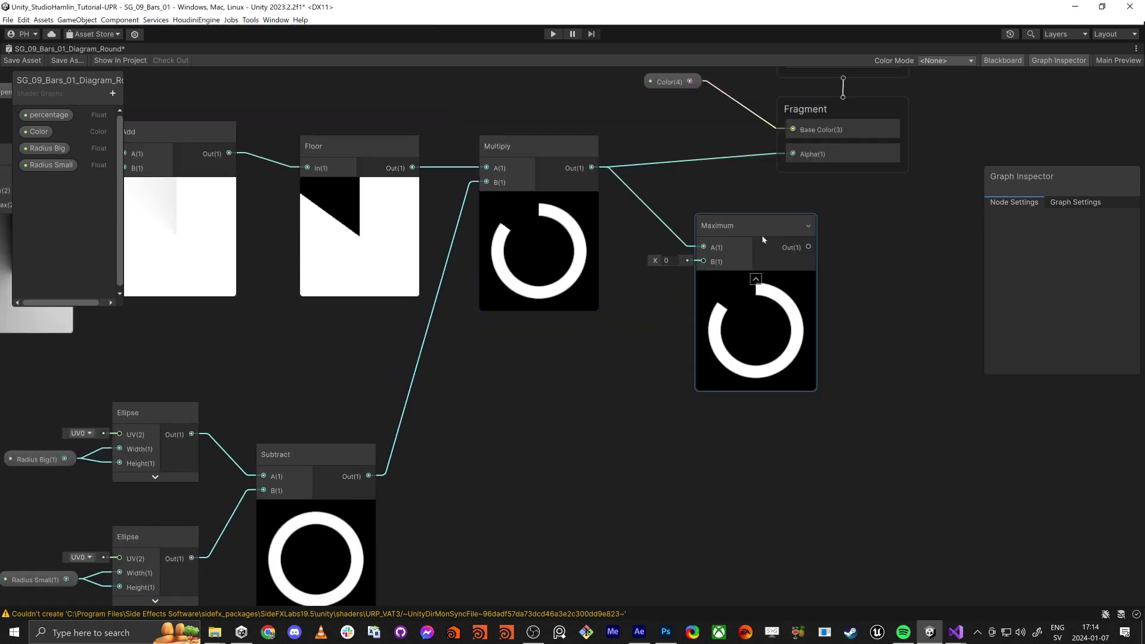
pyautogui.moveTo(809, 247); pyautogui.dragTo(793, 154)
pyautogui.moveTo(746, 226); pyautogui.dragTo(727, 221)
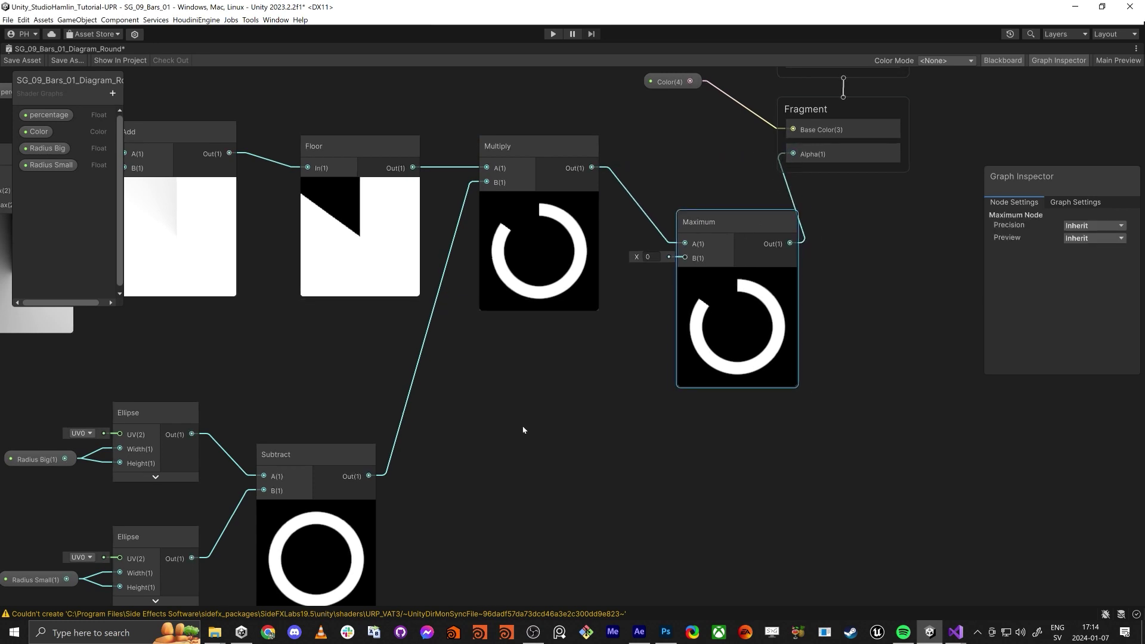
pyautogui.moveTo(523, 430); pyautogui.dragTo(520, 428, button='middle')
pyautogui.moveTo(366, 474); pyautogui.dragTo(682, 256)
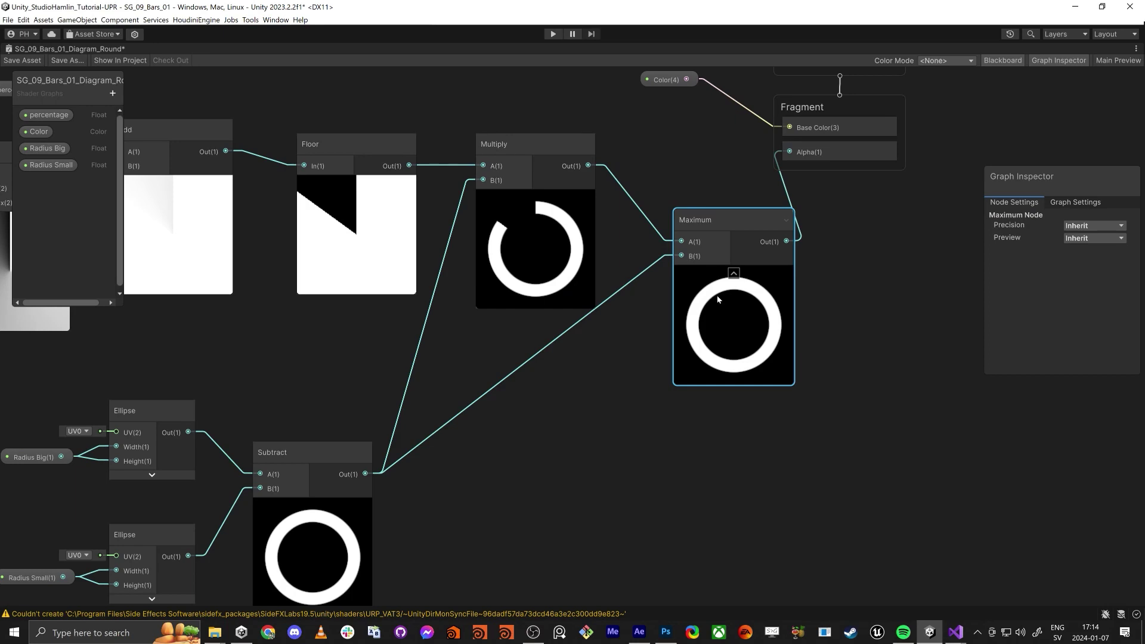
# Step: Dim the ring with a Multiply by 0.5 into Maximum's B, then save the graph
pyautogui.press('space')
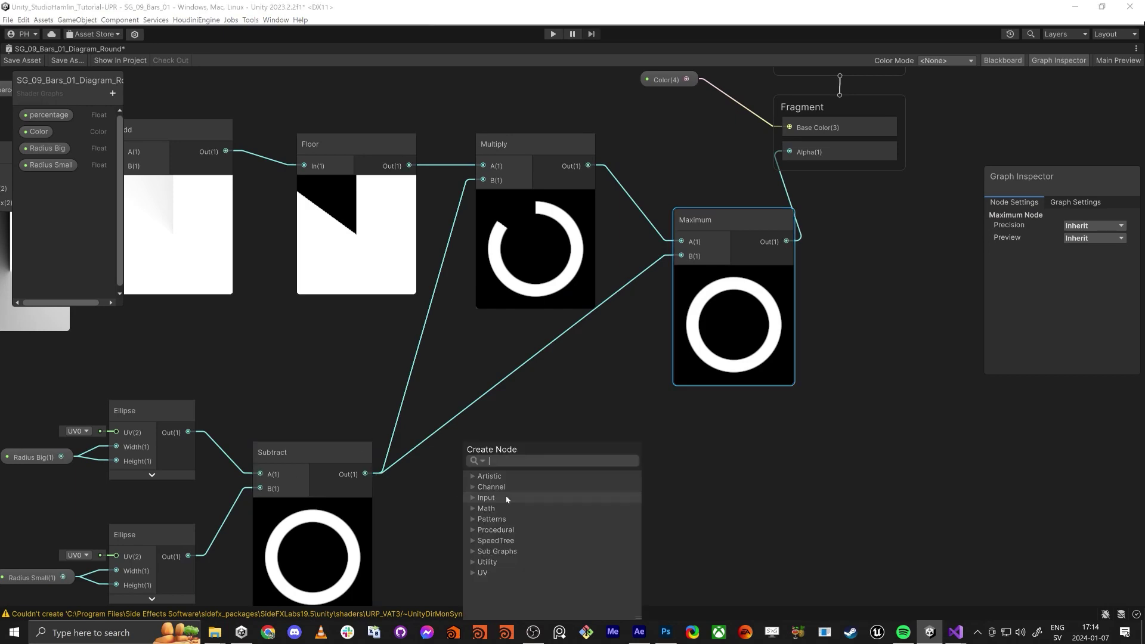
pyautogui.write('multi')
pyautogui.press('Return')
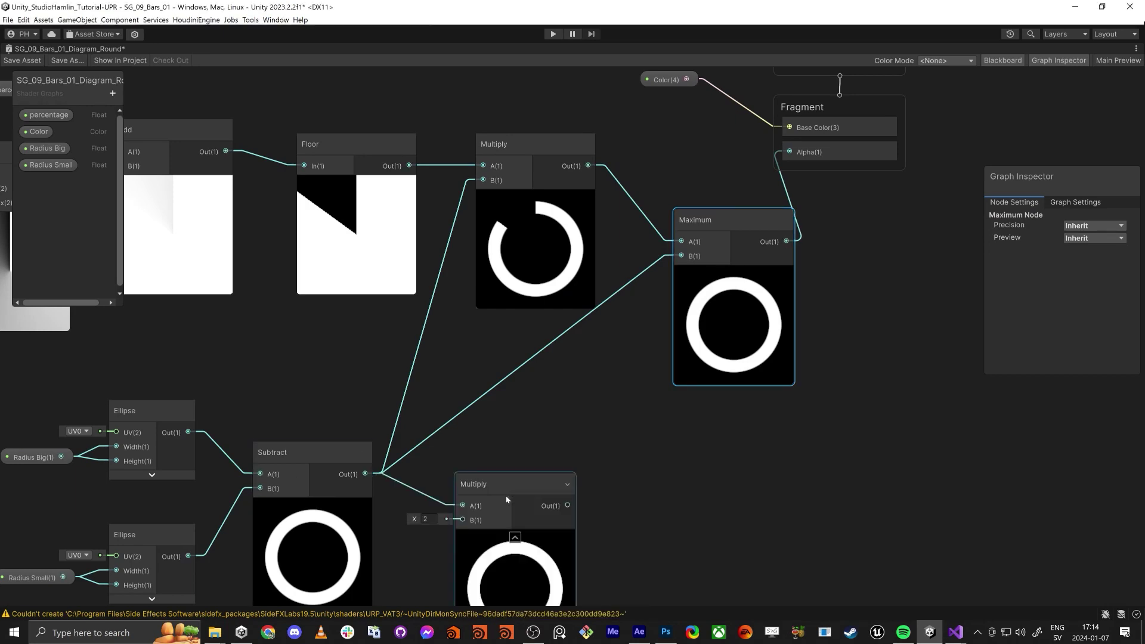
pyautogui.click(426, 519)
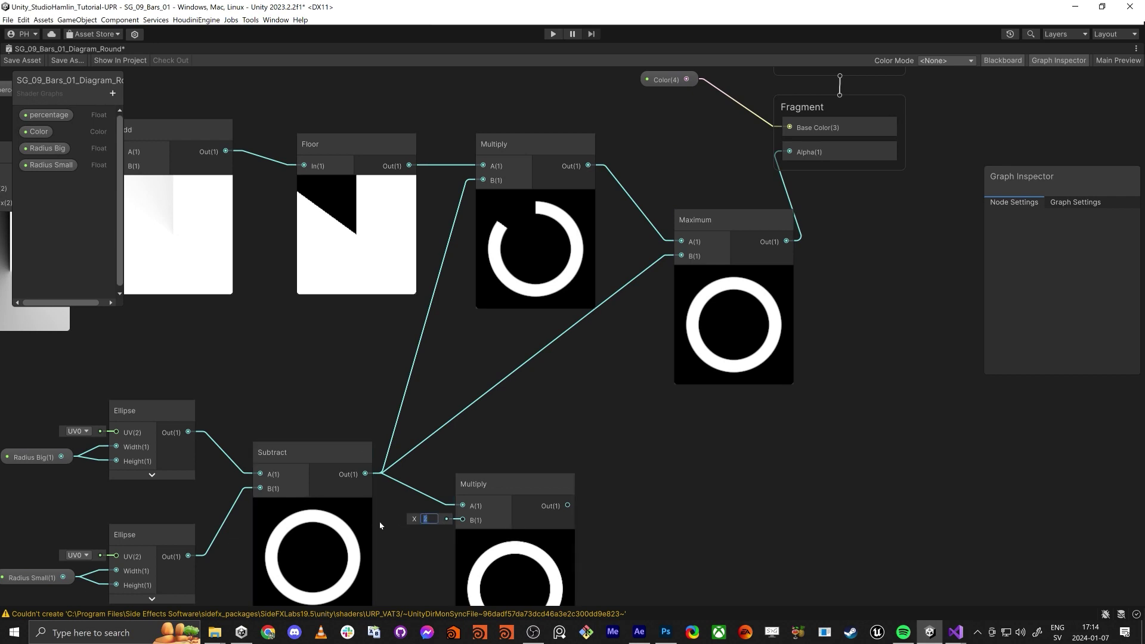
pyautogui.write('0.5')
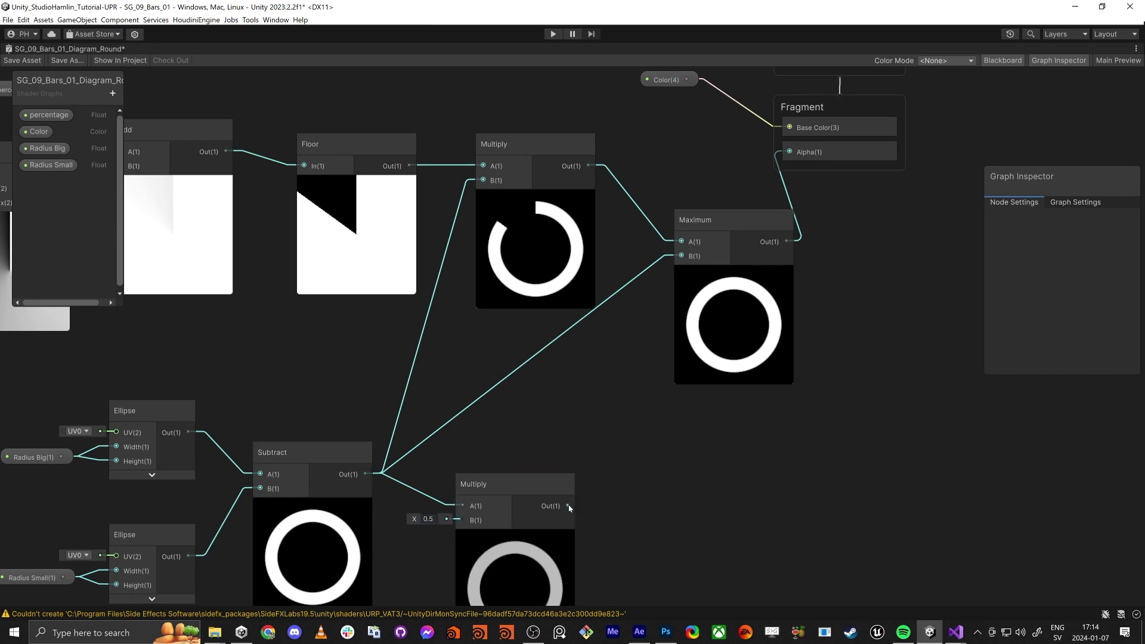
pyautogui.moveTo(567, 505); pyautogui.dragTo(682, 256)
pyautogui.moveTo(552, 483); pyautogui.dragTo(554, 378)
pyautogui.scroll(5, 702, 311)
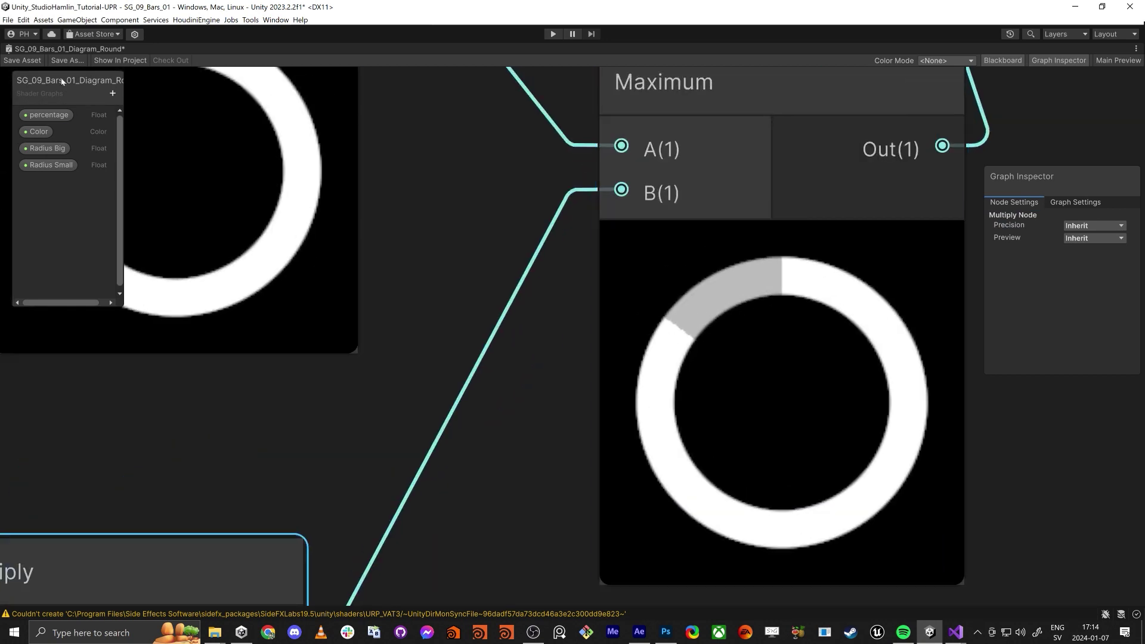
pyautogui.click(26, 62)
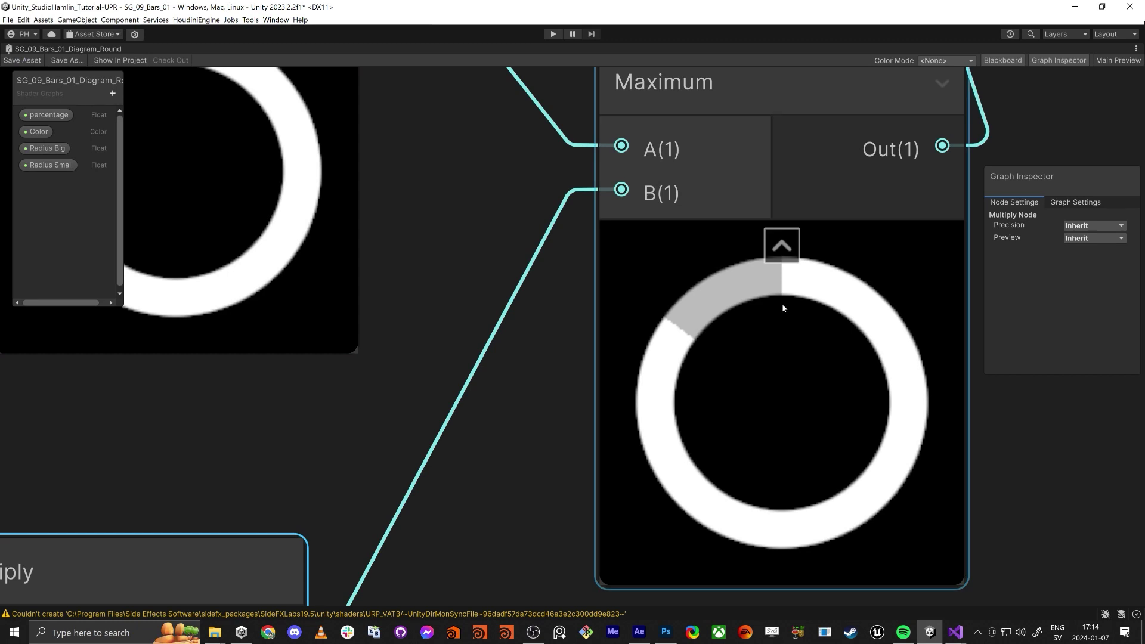
pyautogui.hotkey('shift', 'space')
# Step: Make the bar's Color Start the same teal as Color End using the eyedropper
pyautogui.click(298, 49)
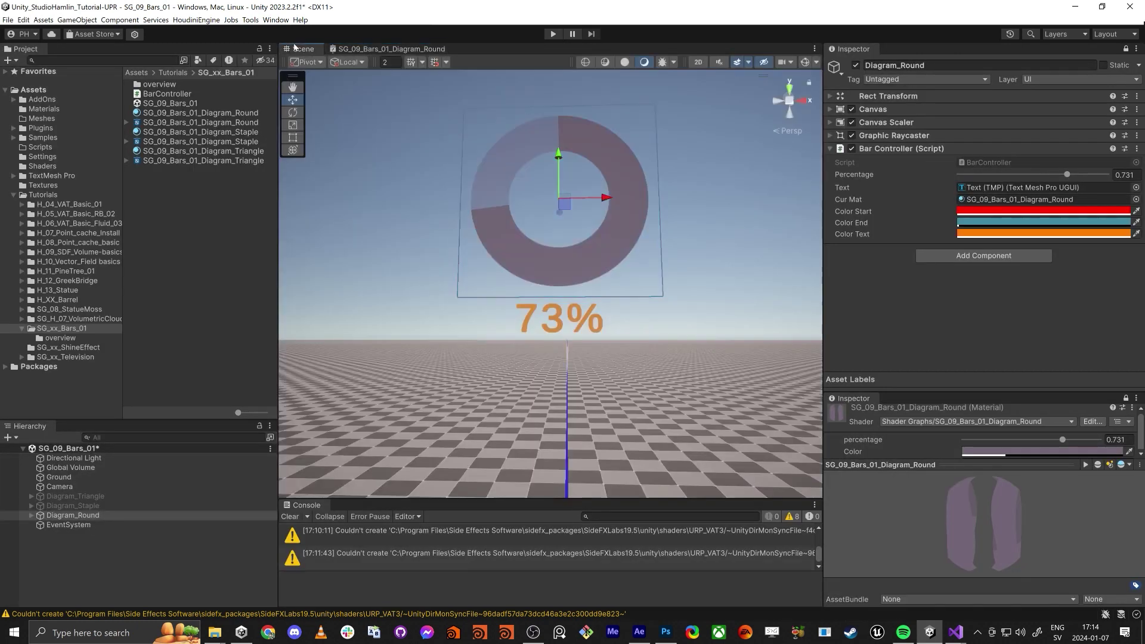
pyautogui.moveTo(510, 261)
pyautogui.mouseDown(button='right')
pyautogui.moveTo(508, 284)
pyautogui.moveTo(498, 254)
pyautogui.moveTo(514, 261)
pyautogui.mouseUp(button='right')
pyautogui.click(1136, 211)
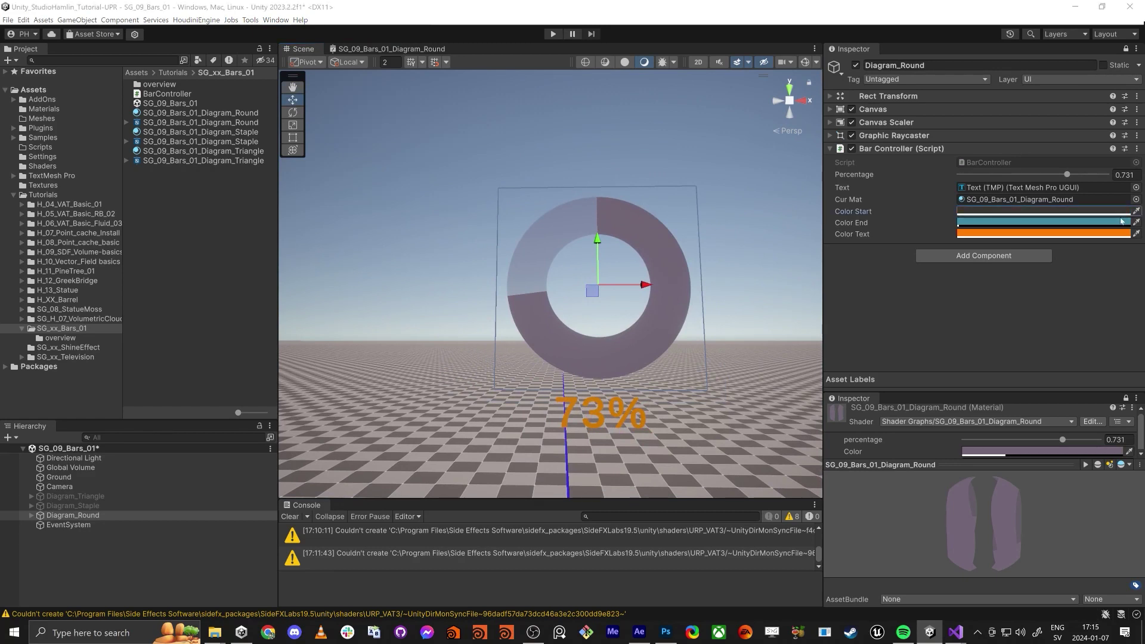
pyautogui.click(1112, 224)
# Step: Scrub Percentage and settle it at 0.752 so the ring reads 75%, then locate the BarController script
pyautogui.moveTo(1066, 174); pyautogui.dragTo(1067, 206)
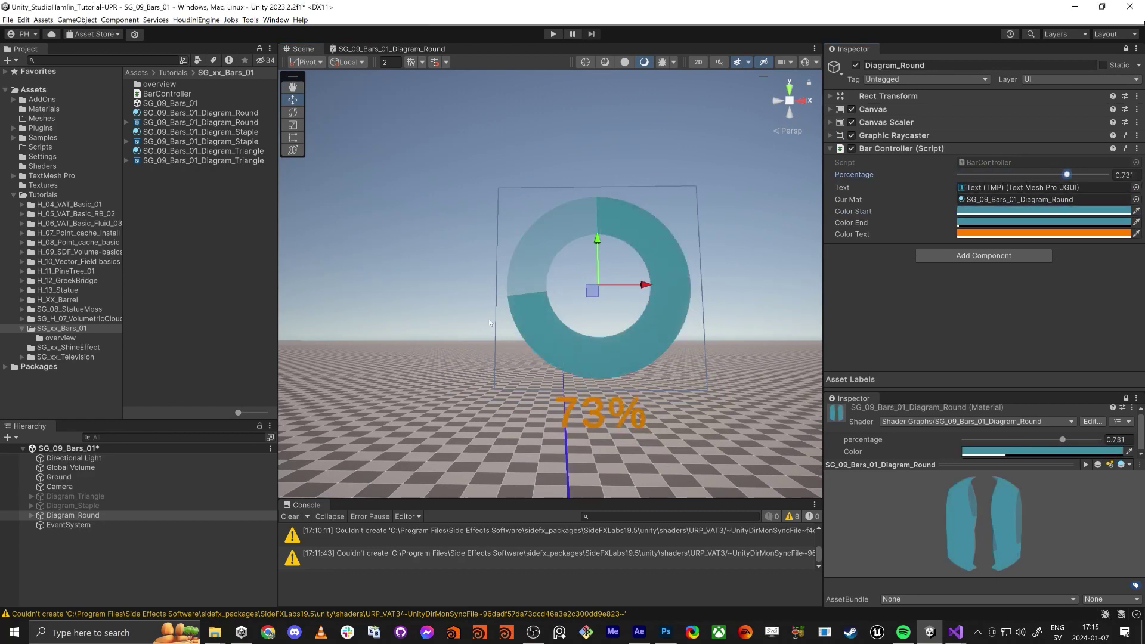
pyautogui.moveTo(491, 316)
pyautogui.mouseDown(button='right')
pyautogui.moveTo(507, 297)
pyautogui.moveTo(499, 306)
pyautogui.mouseUp(button='right')
pyautogui.press('q')
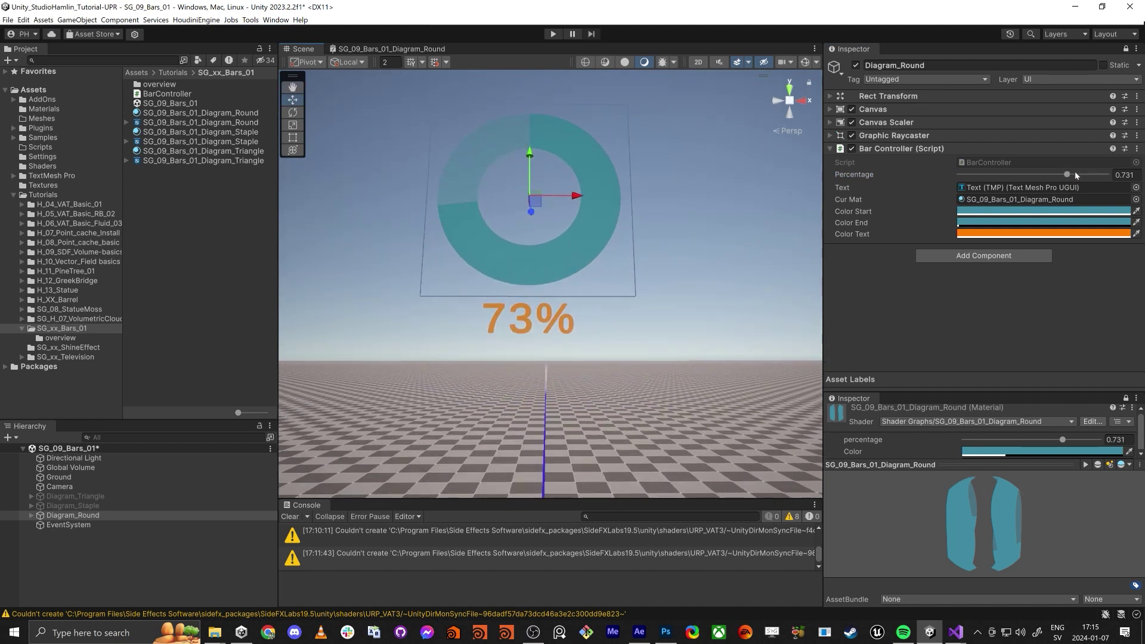
pyautogui.moveTo(1075, 174)
pyautogui.mouseDown()
pyautogui.moveTo(1041, 175)
pyautogui.moveTo(1096, 175)
pyautogui.moveTo(1076, 175)
pyautogui.mouseUp()
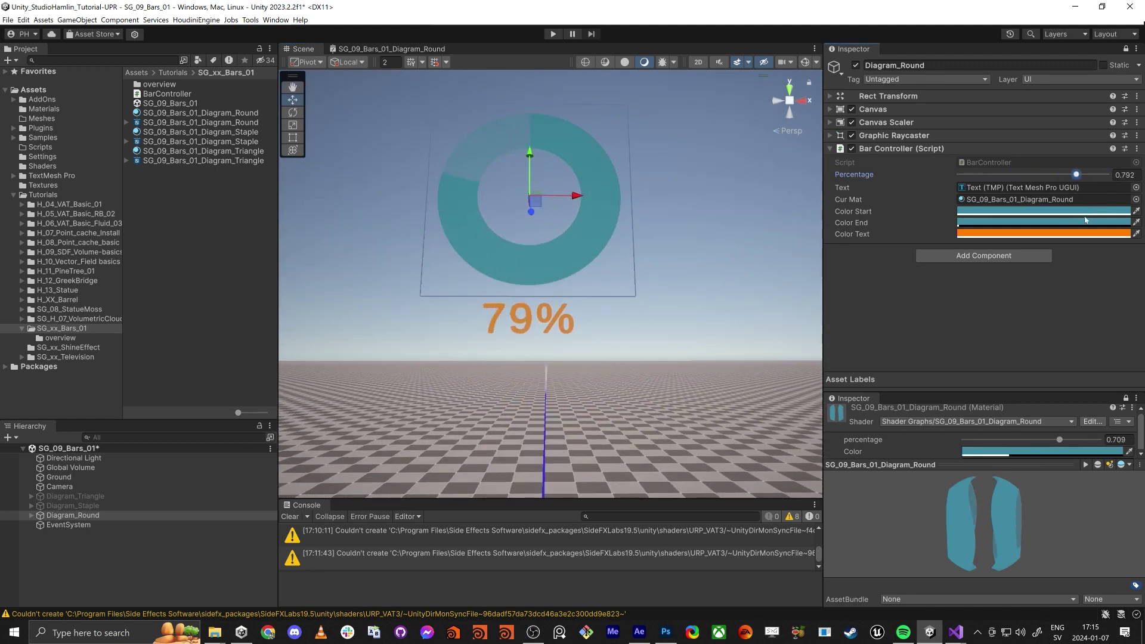
pyautogui.moveTo(1085, 220); pyautogui.dragTo(1080, 220)
pyautogui.moveTo(646, 309); pyautogui.dragTo(647, 329, button='right')
pyautogui.press('a')
pyautogui.press('e')
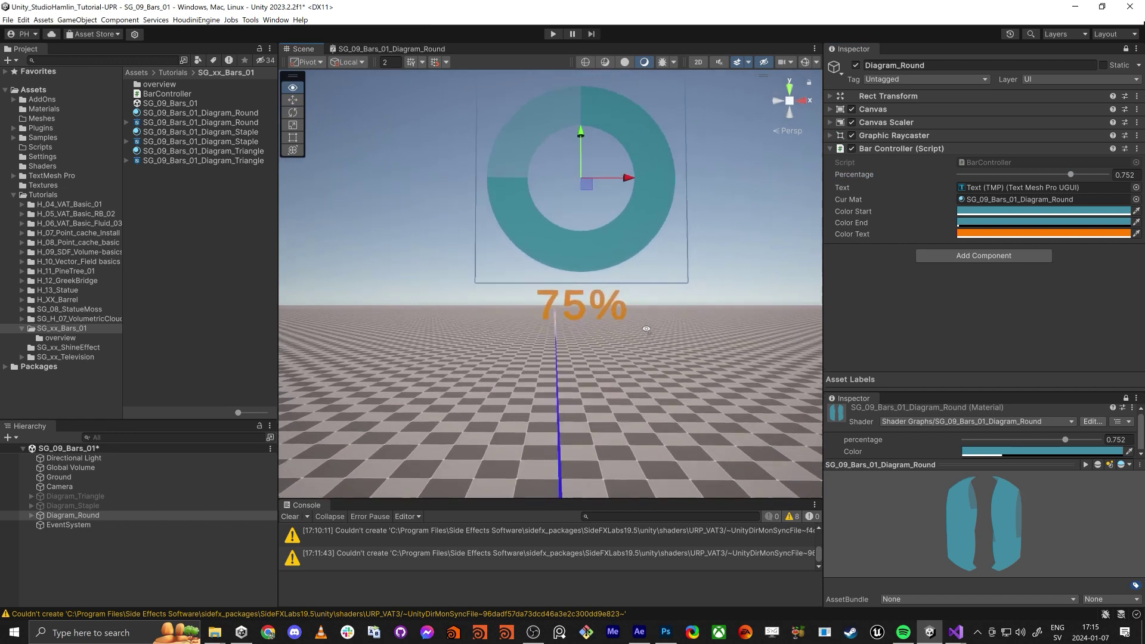
pyautogui.keyDown('alt'); pyautogui.moveTo(645, 328); pyautogui.dragTo(642, 372); pyautogui.keyUp('alt')
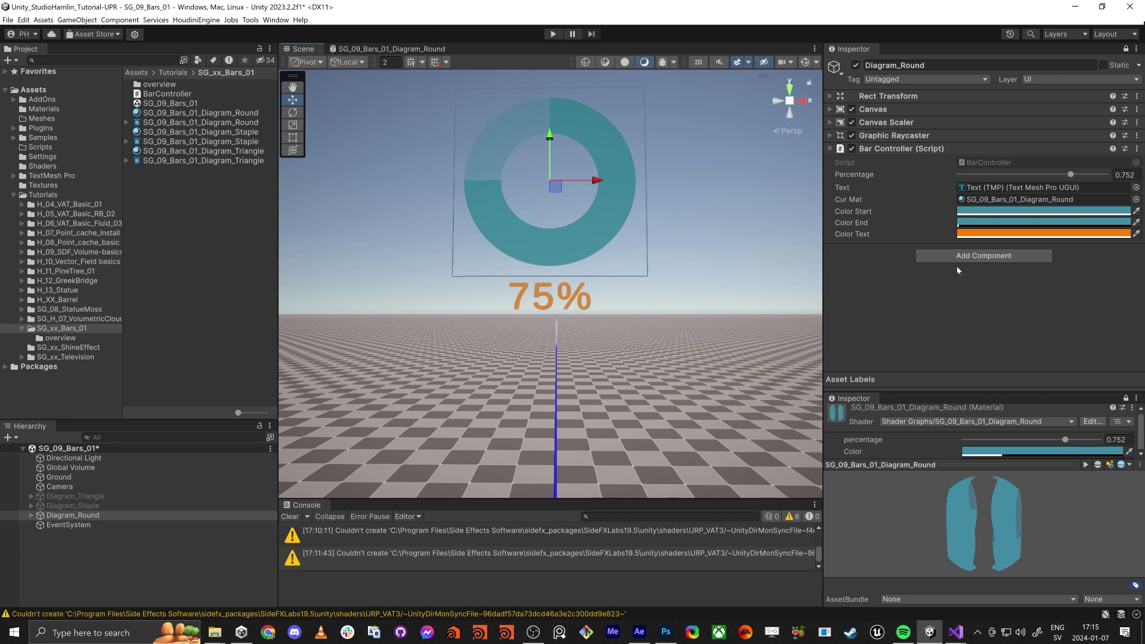
pyautogui.click(979, 162)
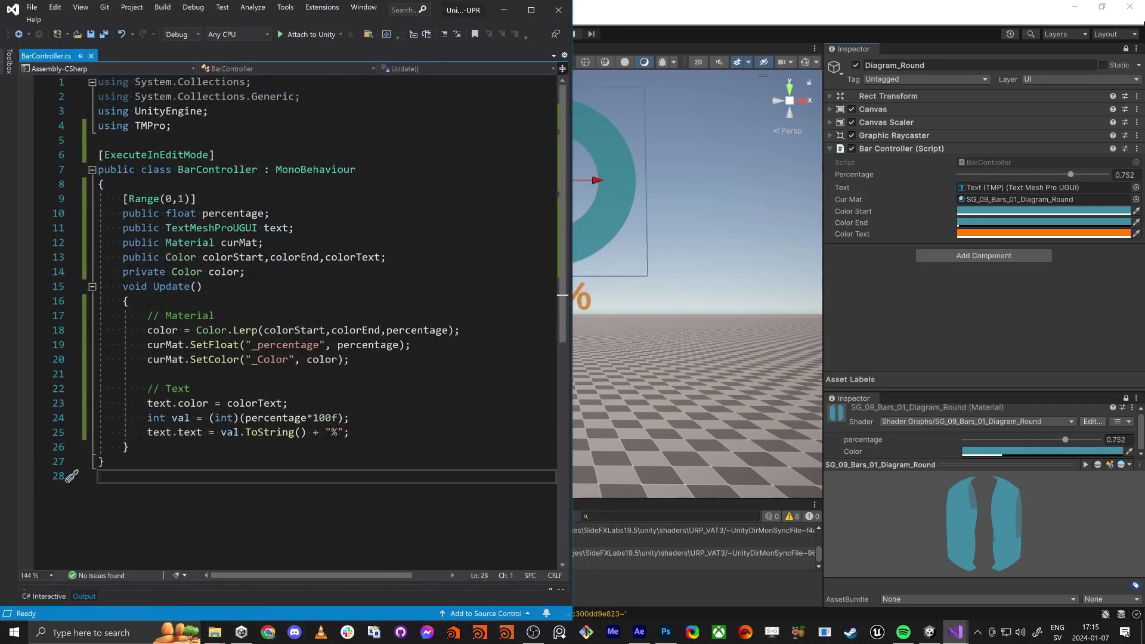
# Step: Snap Unity beside Visual Studio, set Percentage to 0.47 (46%), and select 'percentage' on line 10
pyautogui.click(657, 12)
pyautogui.press('super+Right')
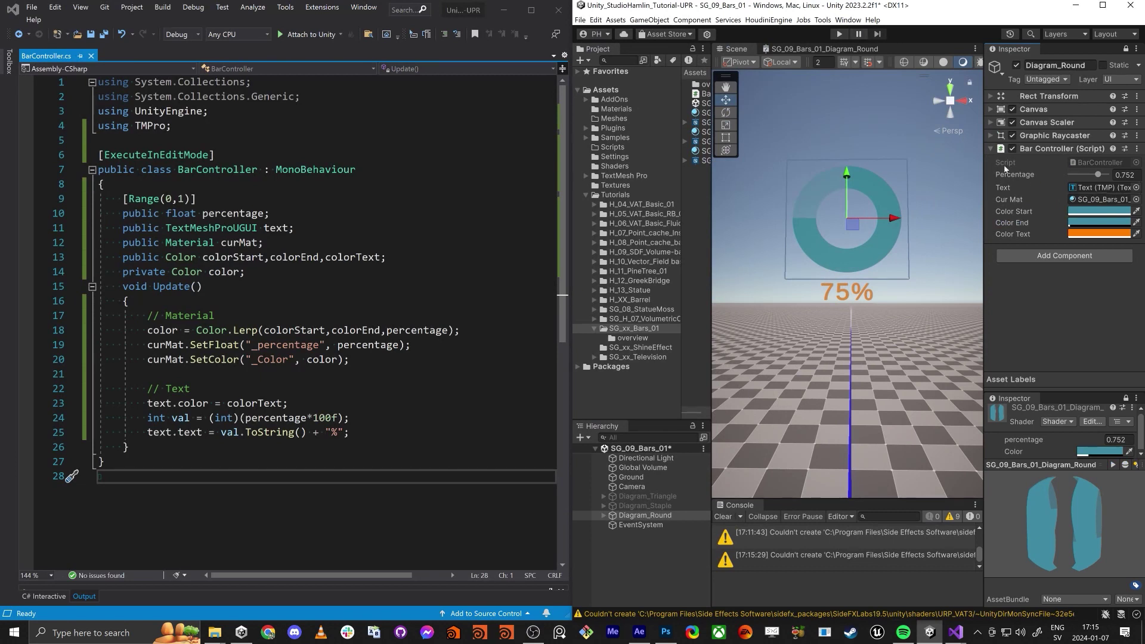
pyautogui.moveTo(1097, 175)
pyautogui.mouseDown()
pyautogui.moveTo(1076, 175)
pyautogui.moveTo(1088, 175)
pyautogui.mouseUp()
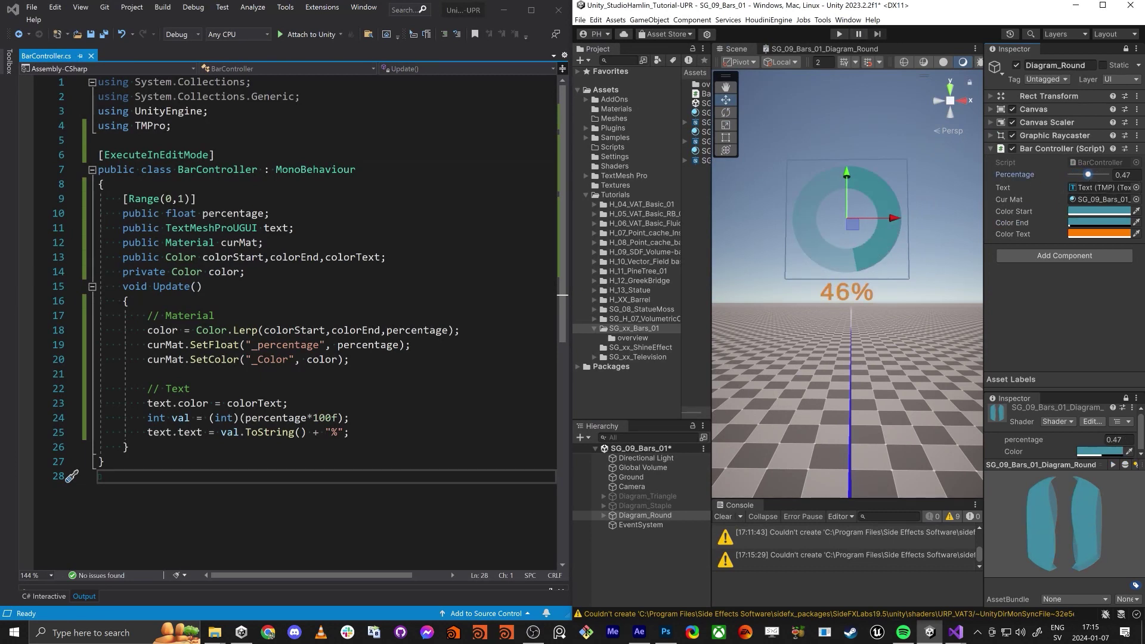
pyautogui.doubleClick(233, 214)
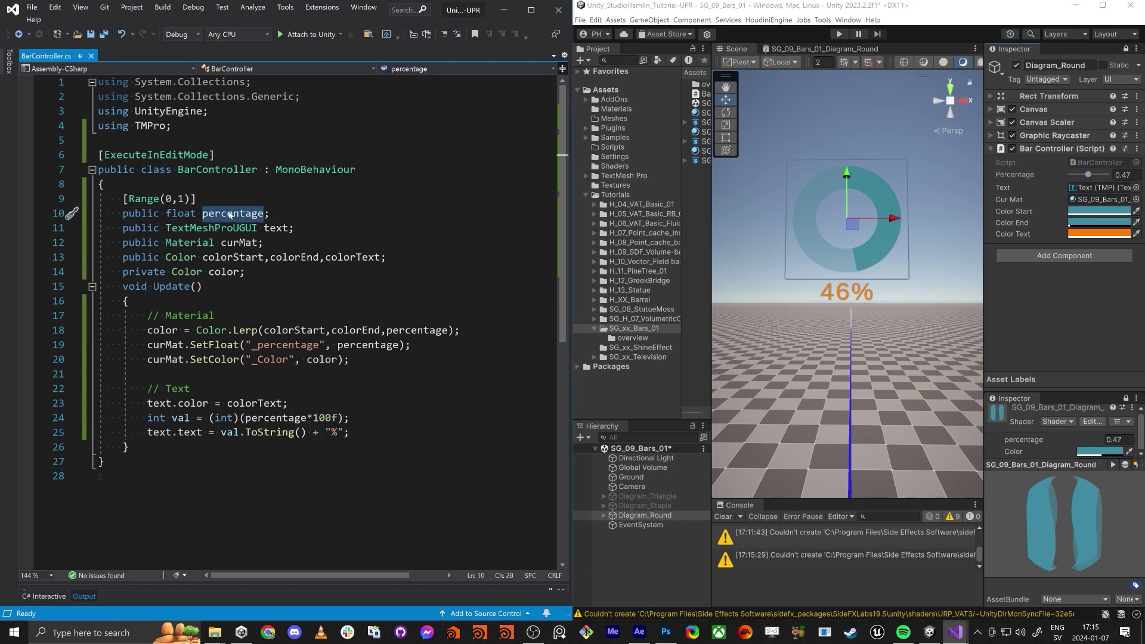